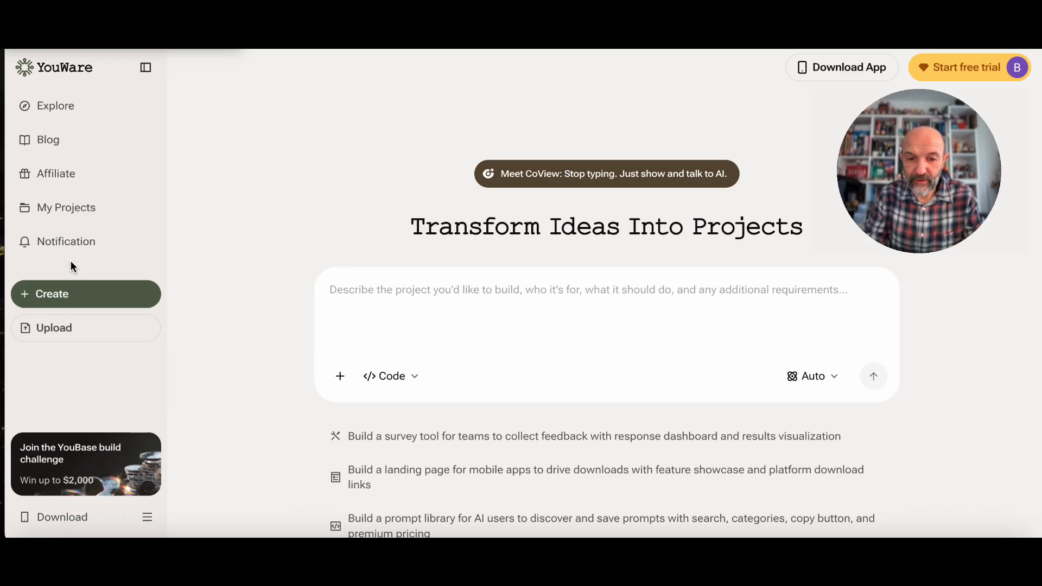
# View the mode options available for a new project prompt.
pyautogui.click(383, 291)
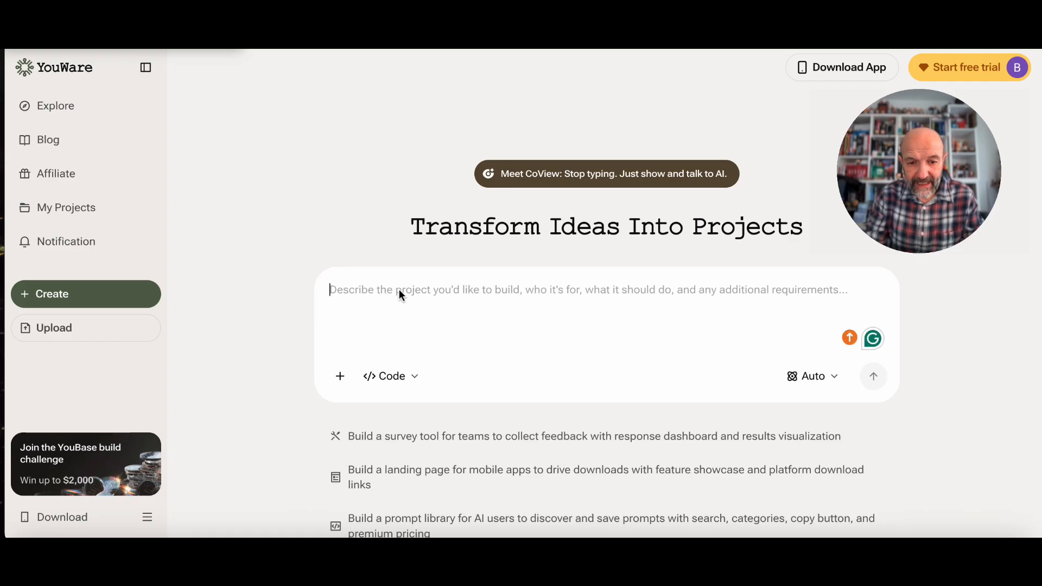
pyautogui.click(415, 378)
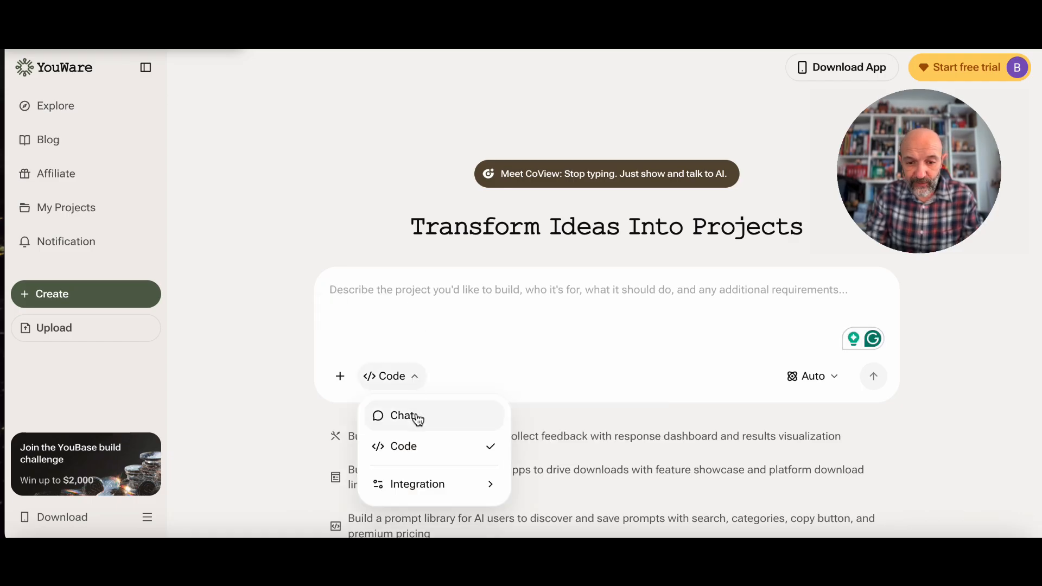
pyautogui.click(451, 345)
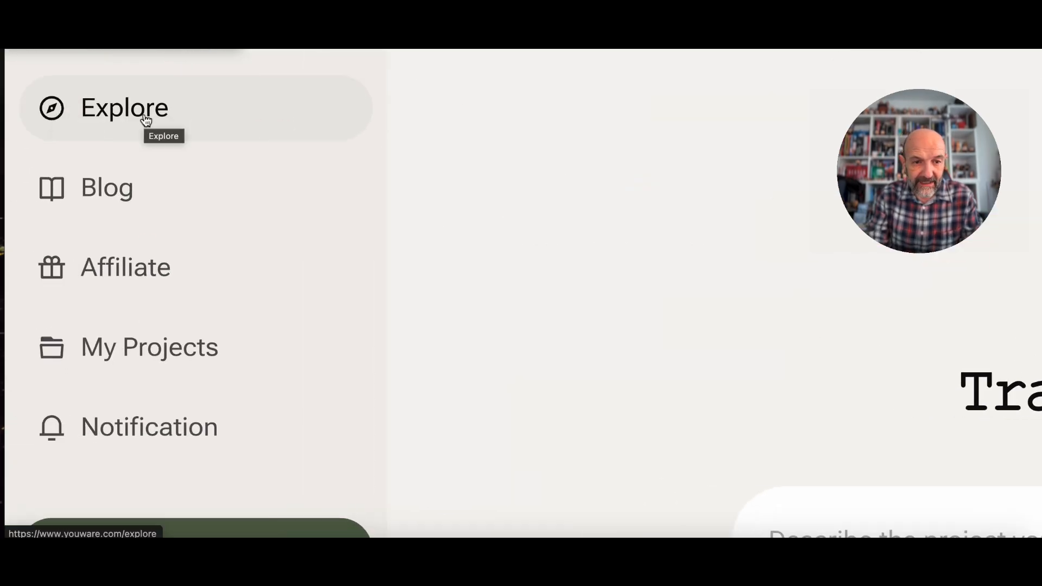
# Open the Explore page and browse down to the trending community projects.
pyautogui.click(70, 113)
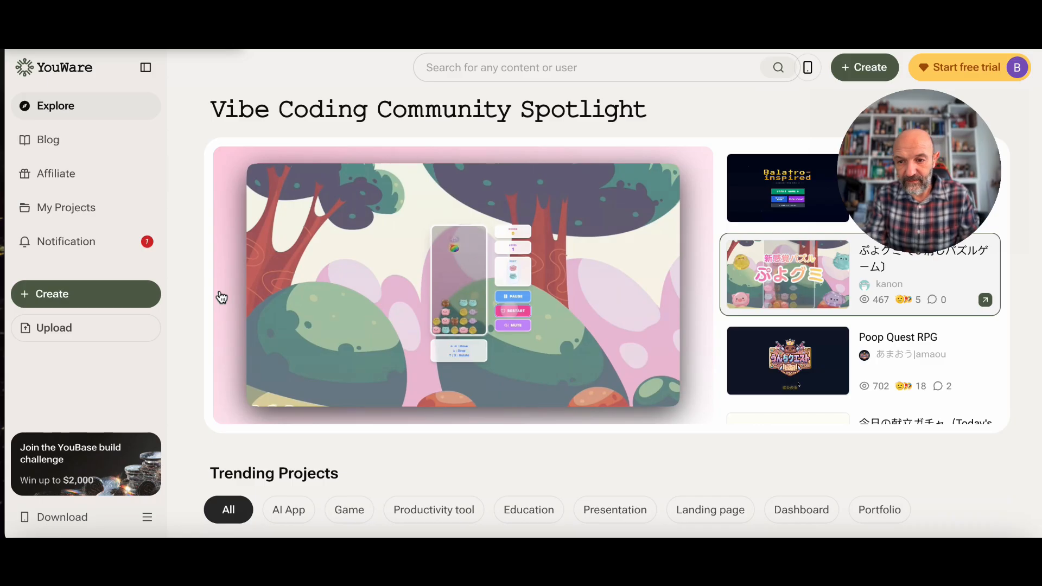
pyautogui.scroll(-3, 222, 296)
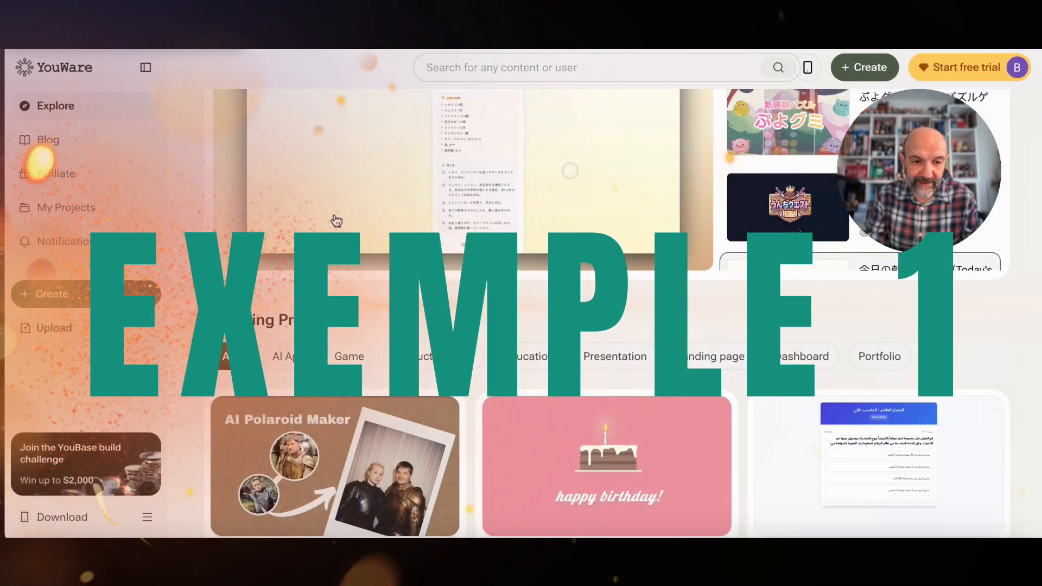
# Open the Fitness Activity Dashboard project from My Projects.
pyautogui.click(60, 208)
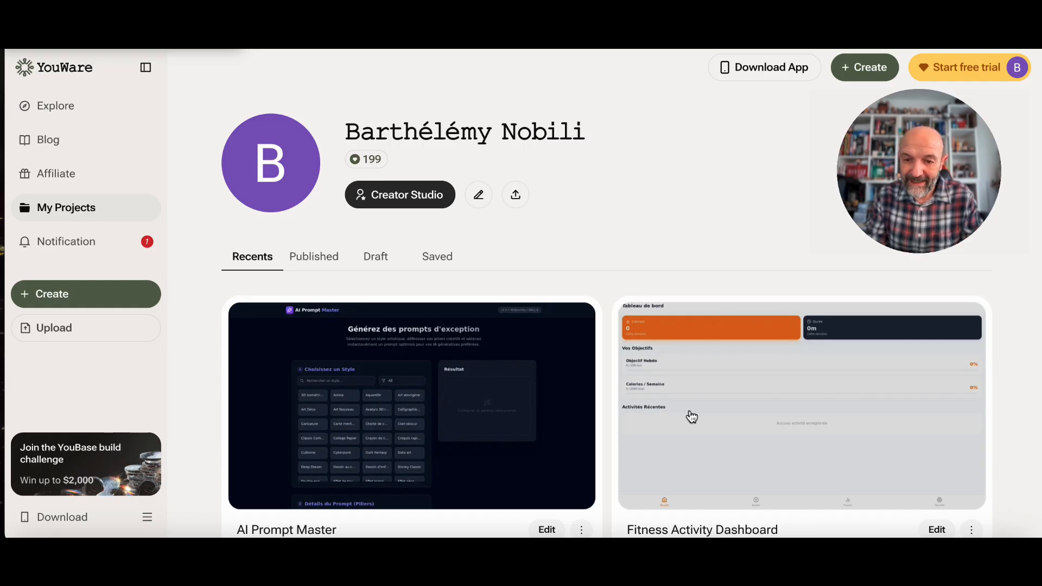
pyautogui.scroll(-3, 758, 415)
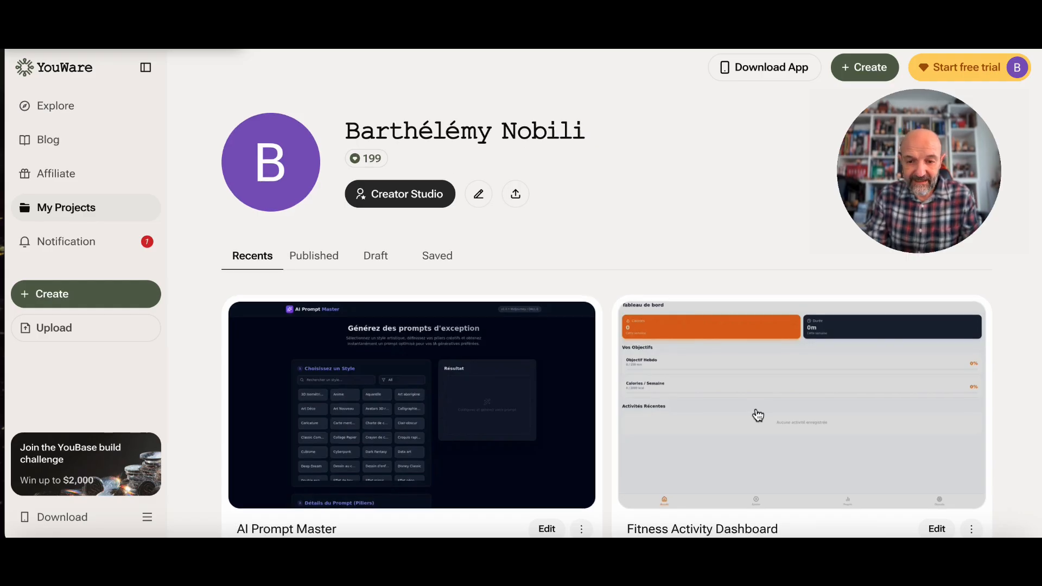
pyautogui.scroll(2, 757, 415)
pyautogui.scroll(1, 758, 415)
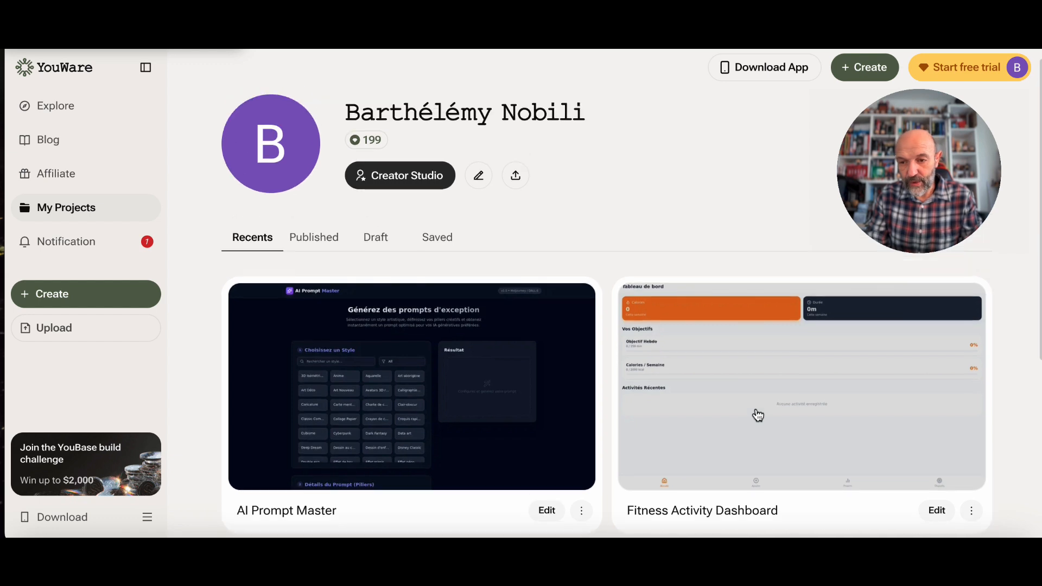
pyautogui.scroll(-1, 758, 415)
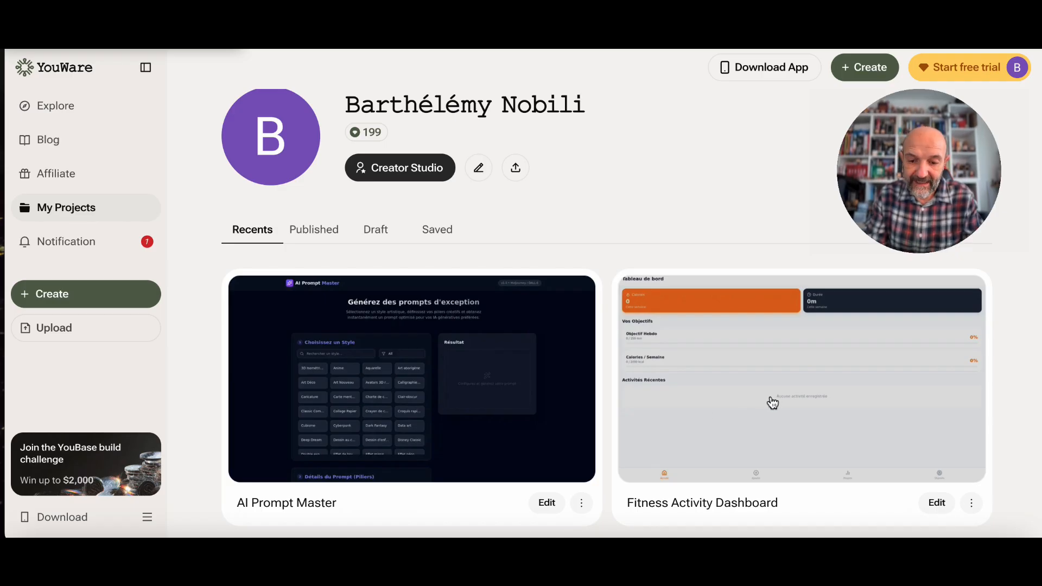
pyautogui.click(771, 401)
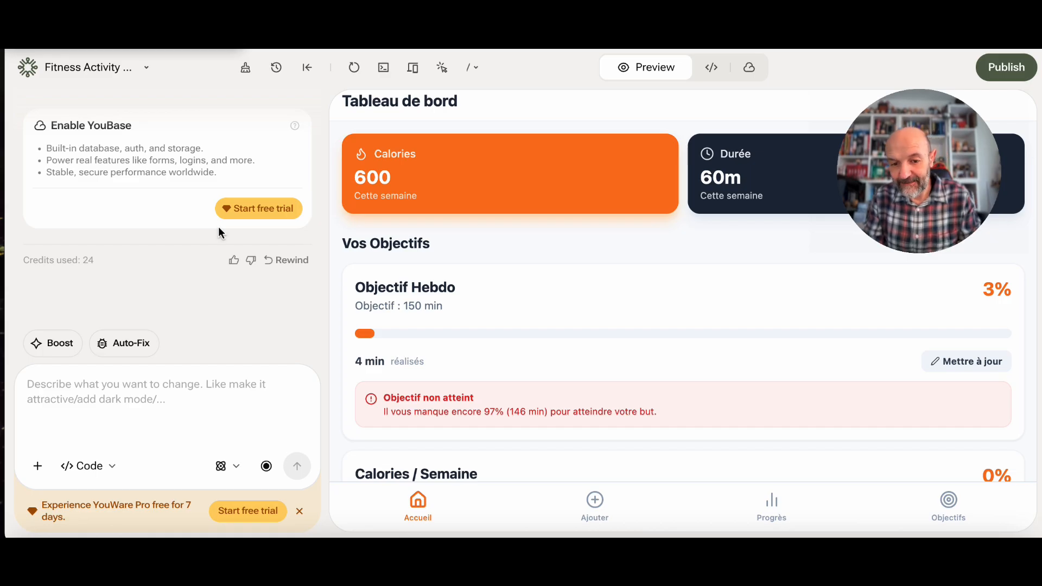
# Examine the weekly minutes and calorie goal cards in the fitness dashboard preview.
pyautogui.scroll(-3, 445, 388)
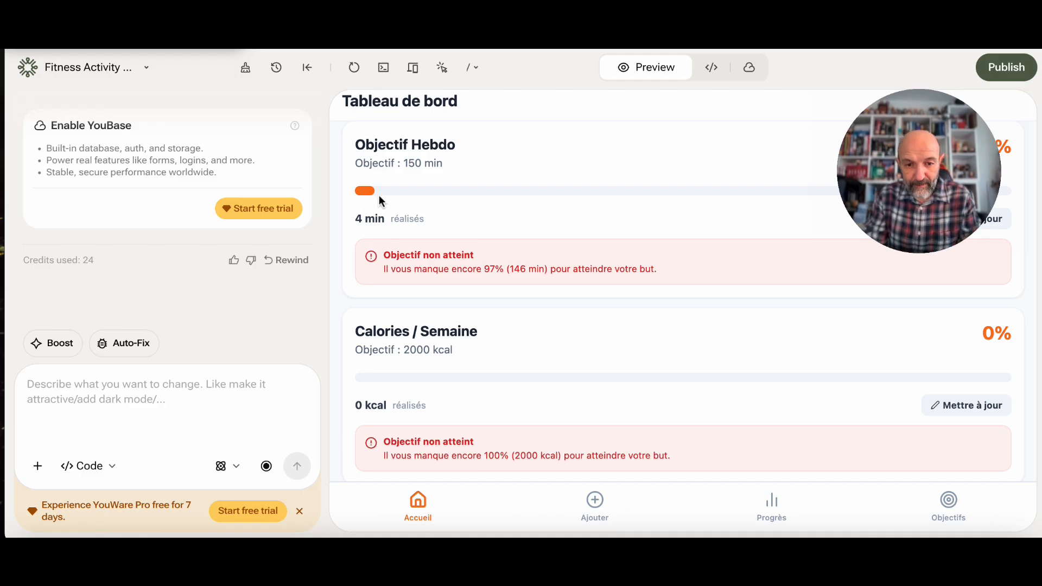
pyautogui.moveTo(910, 166); pyautogui.dragTo(913, 307)
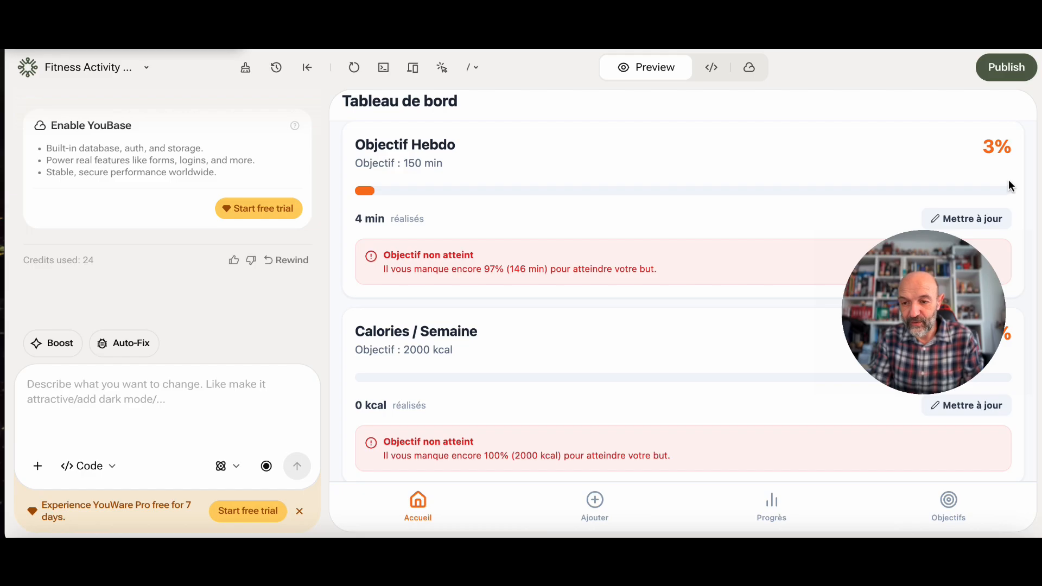
pyautogui.moveTo(922, 298)
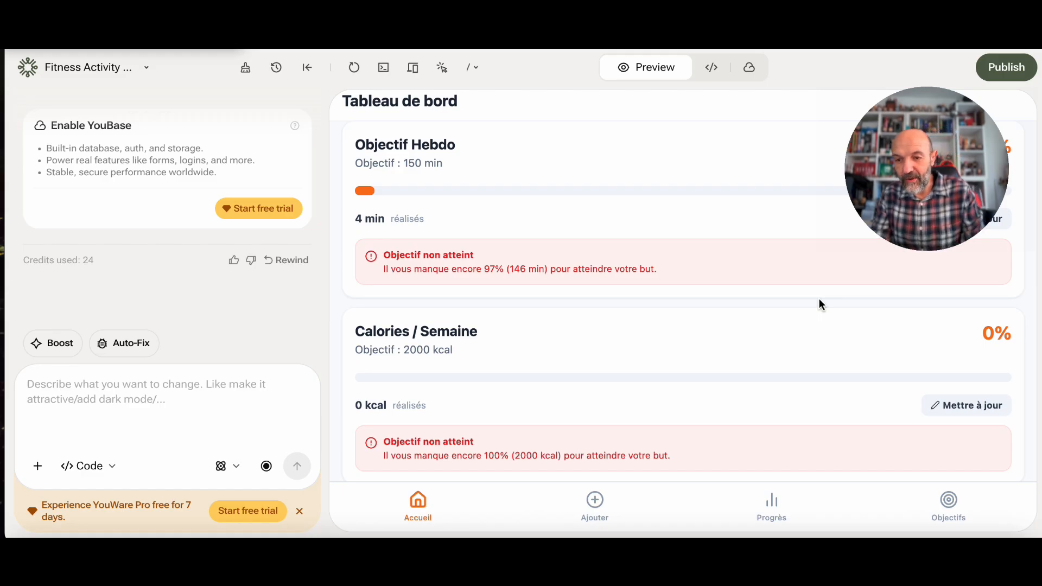
# Expand the full initial prompt at the start of the project's conversation.
pyautogui.scroll(15, 129, 183)
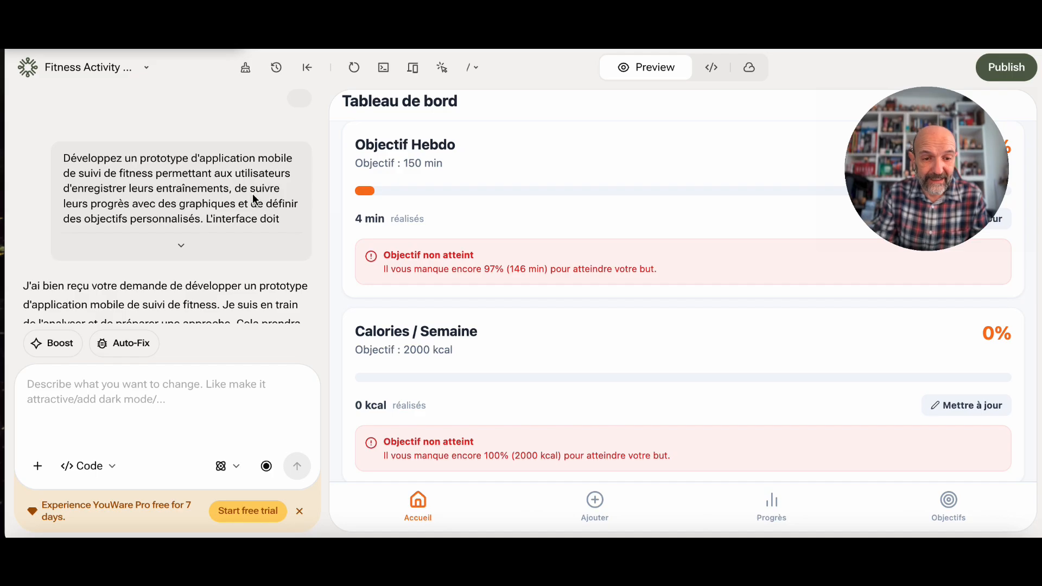
pyautogui.scroll(-1, 252, 193)
pyautogui.click(181, 211)
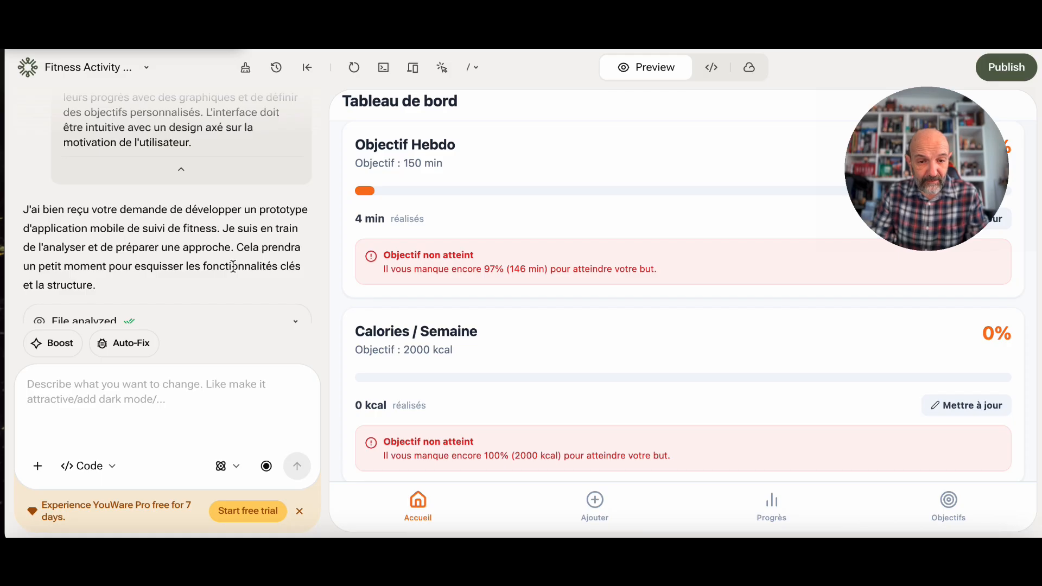
# Read the assistant's build log and its summary of the fitness prototype's features.
pyautogui.scroll(-5, 200, 269)
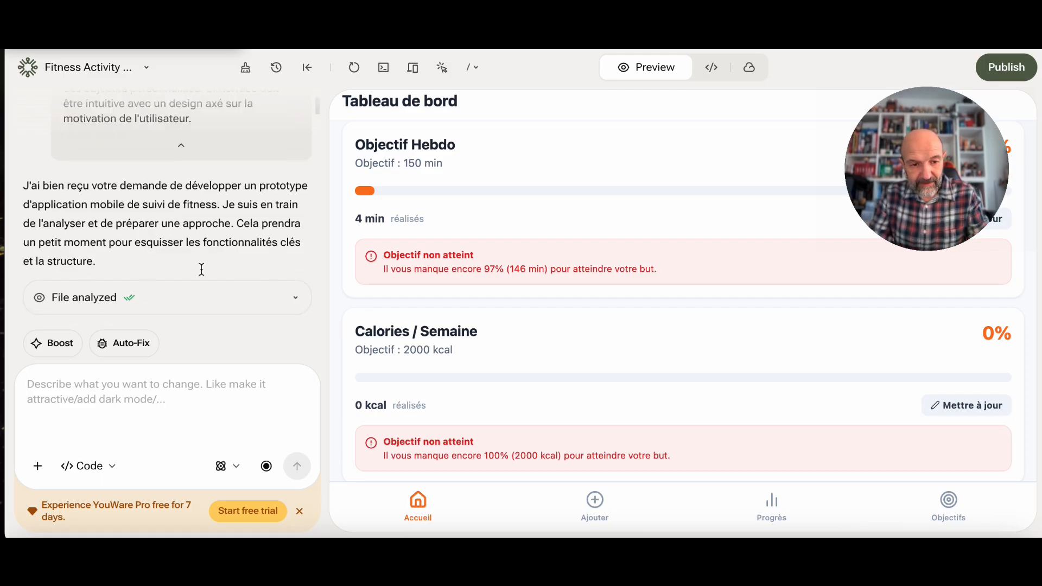
pyautogui.scroll(-8, 200, 268)
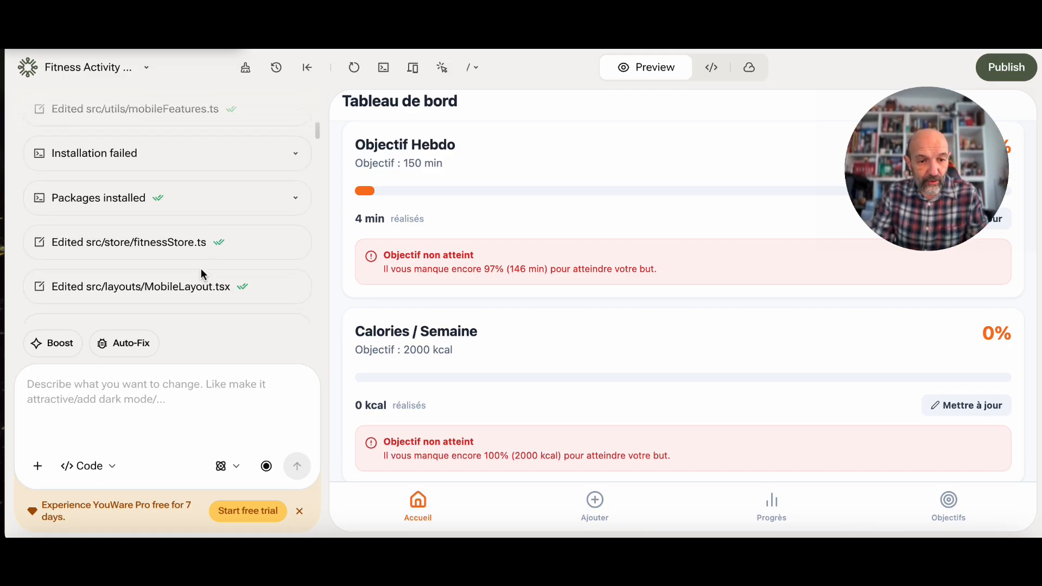
pyautogui.scroll(-5, 201, 268)
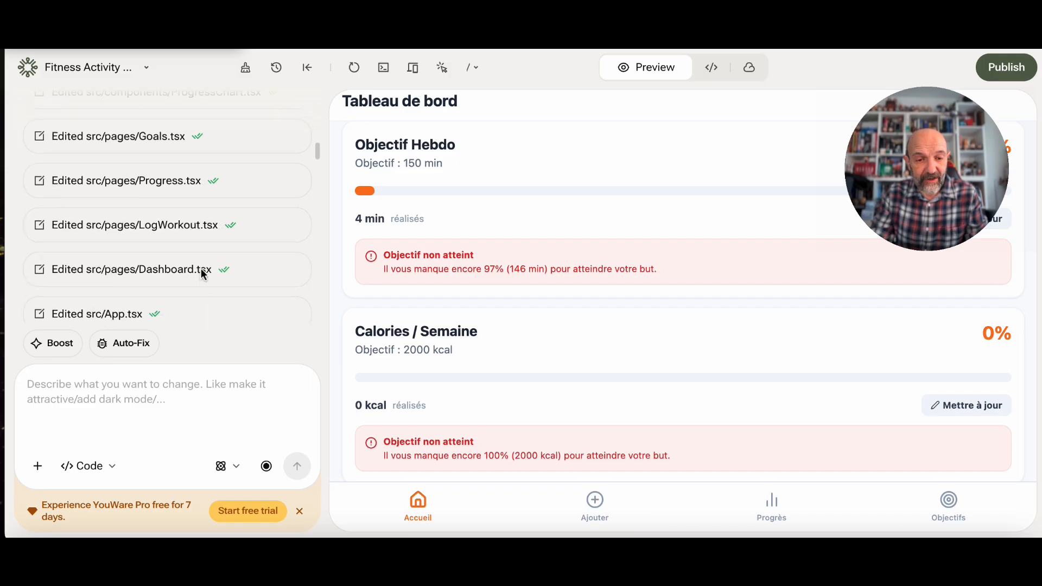
pyautogui.scroll(-2, 201, 273)
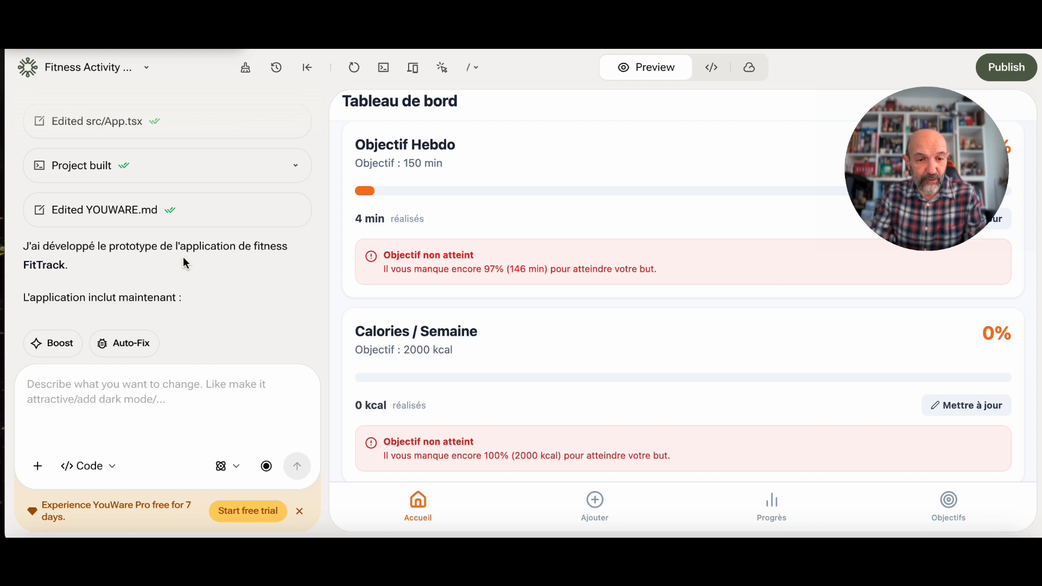
pyautogui.scroll(-6, 272, 268)
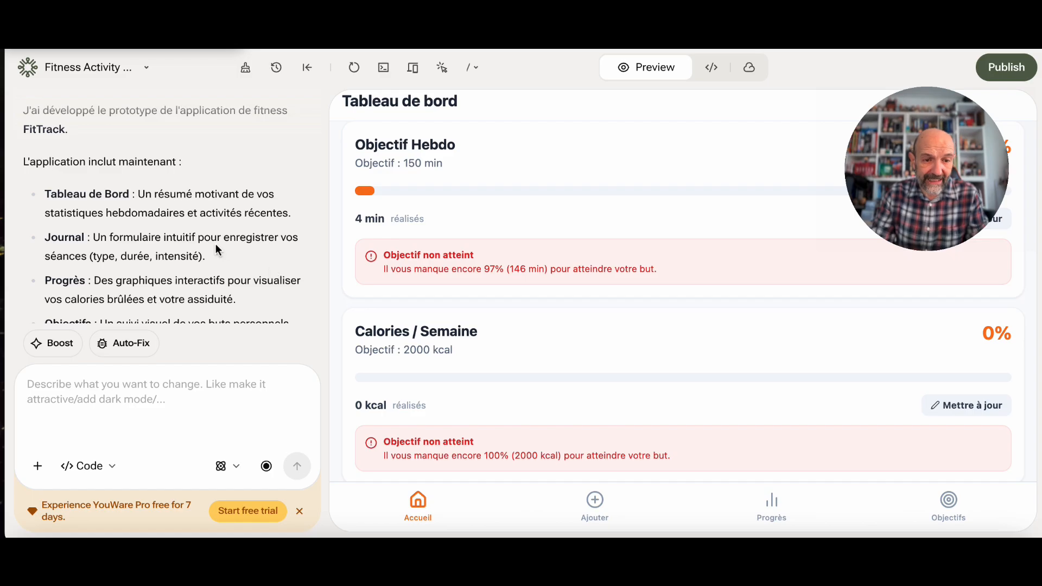
pyautogui.scroll(-2, 216, 247)
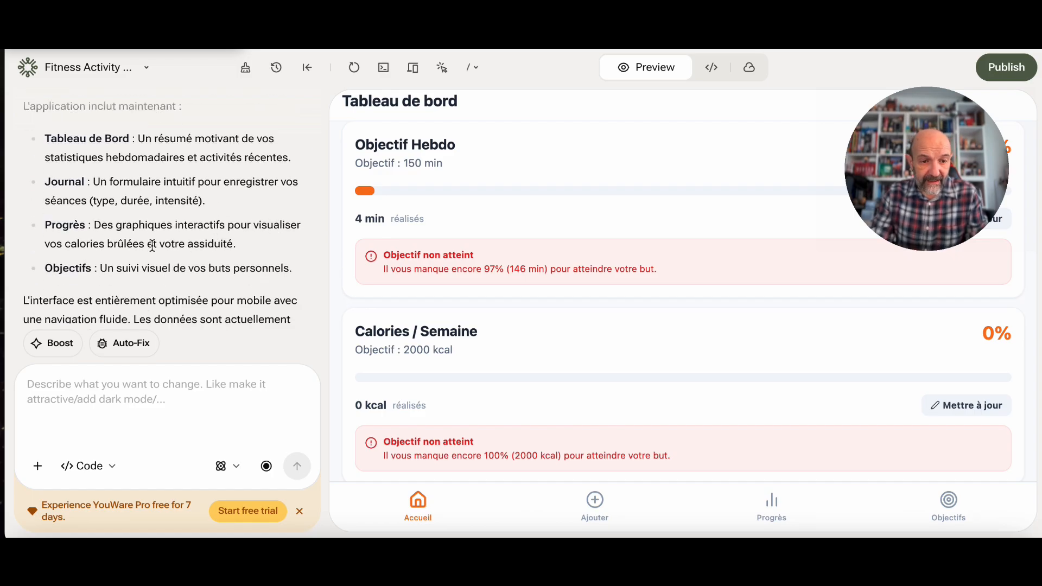
pyautogui.scroll(-7, 174, 278)
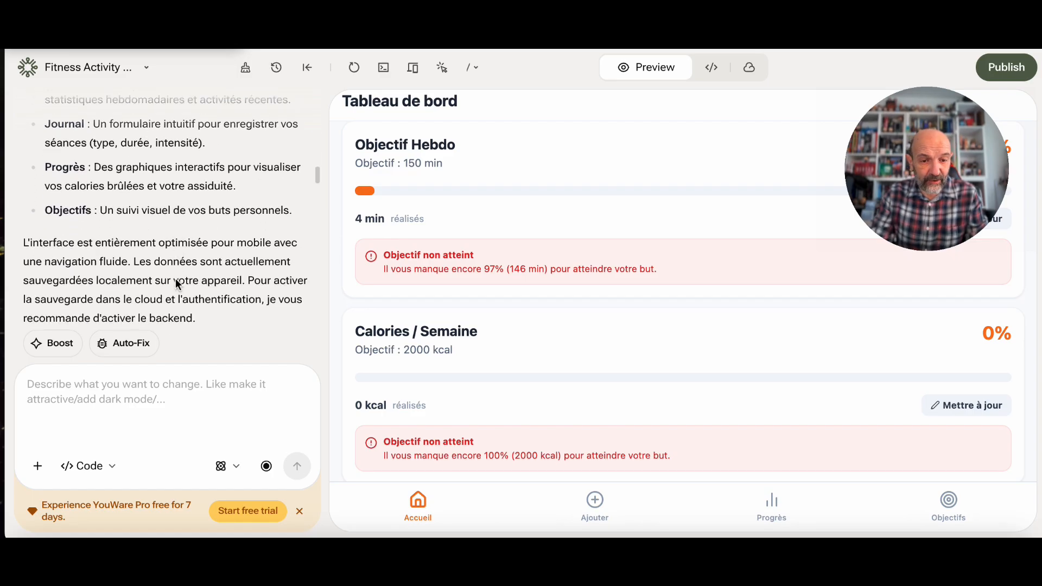
# Review the assistant's follow-up replies about result validation and goal alerts, and return to the initial prompt.
pyautogui.scroll(-9, 175, 278)
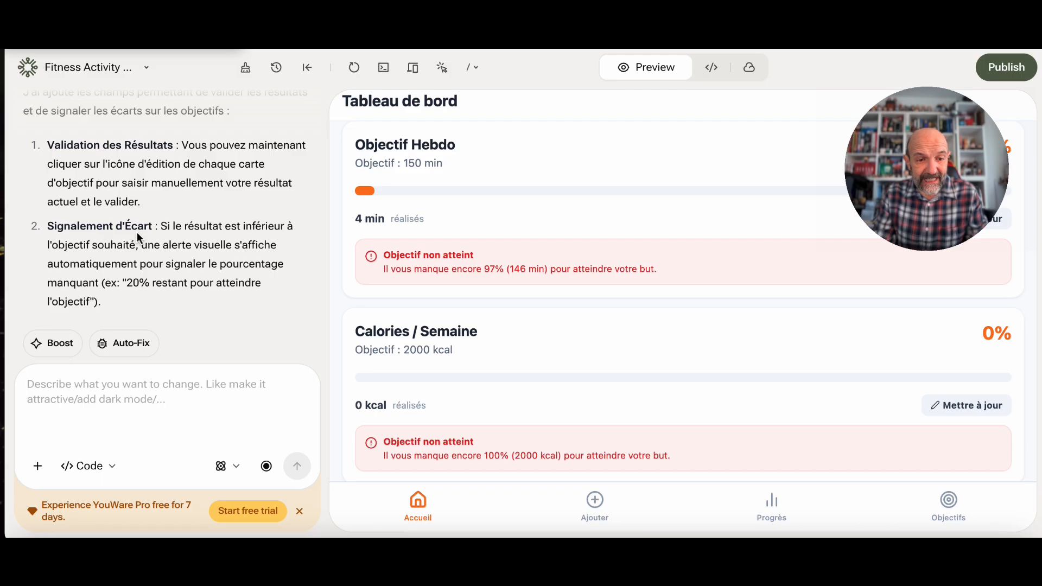
pyautogui.scroll(-1, 137, 234)
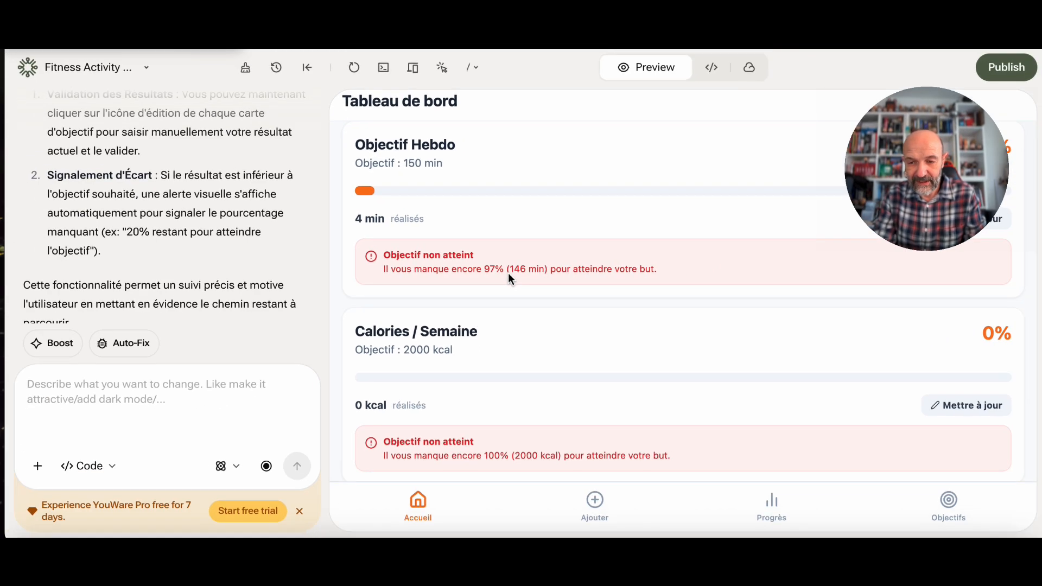
pyautogui.scroll(-10, 255, 265)
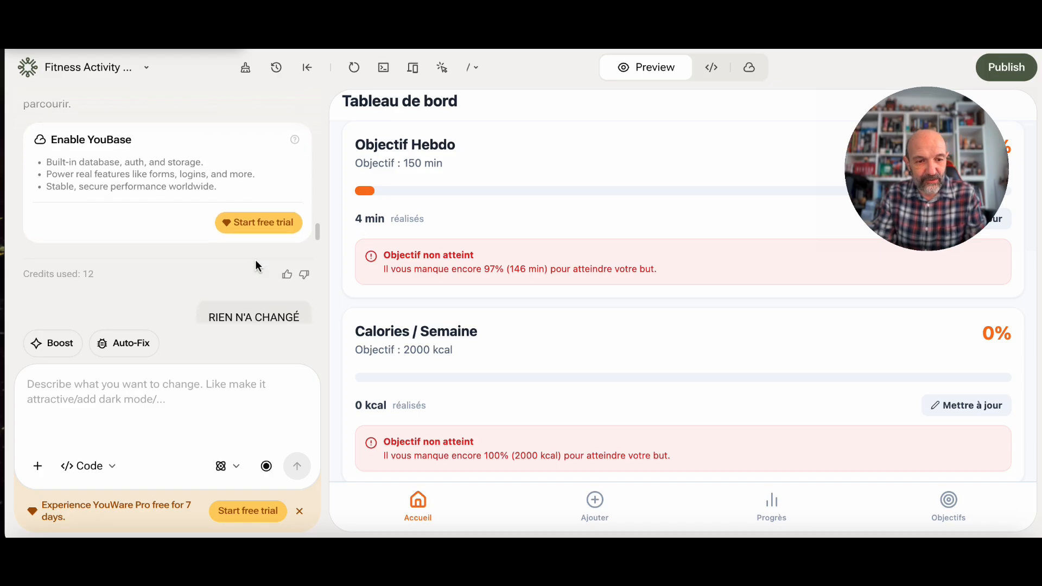
pyautogui.scroll(-3, 255, 264)
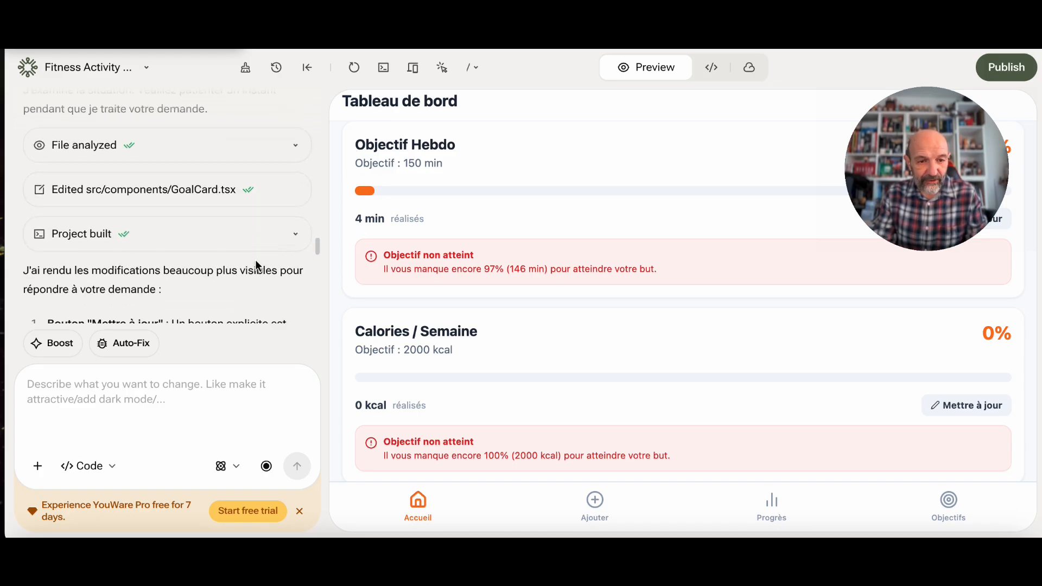
pyautogui.scroll(-3, 255, 260)
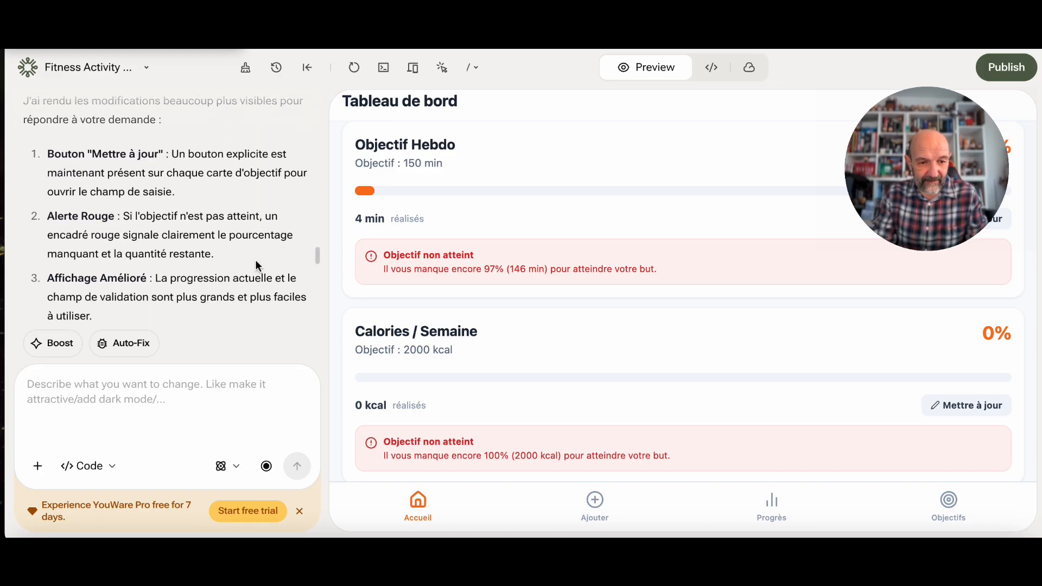
pyautogui.scroll(-9, 255, 260)
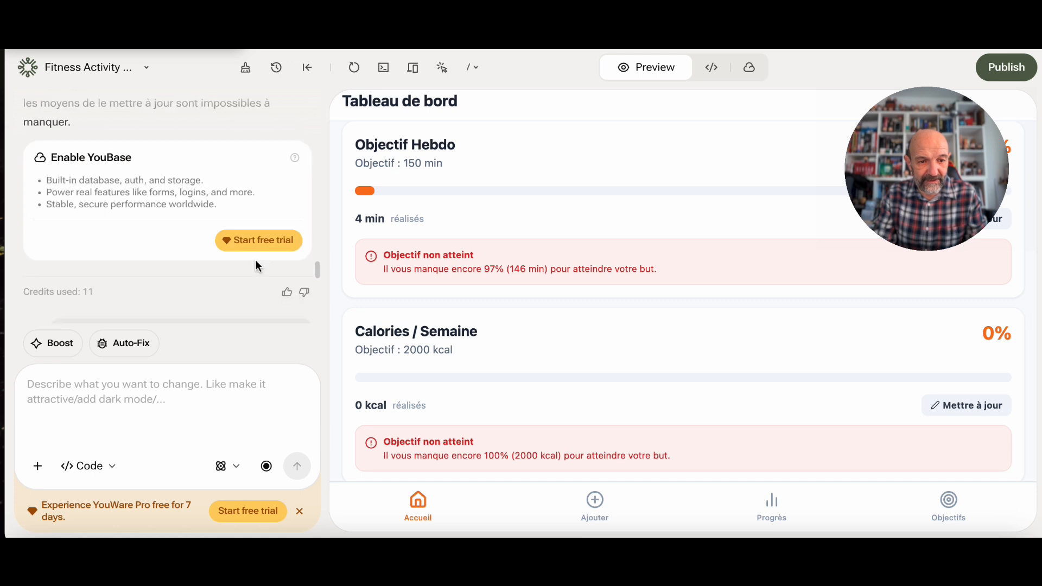
pyautogui.scroll(20, 255, 259)
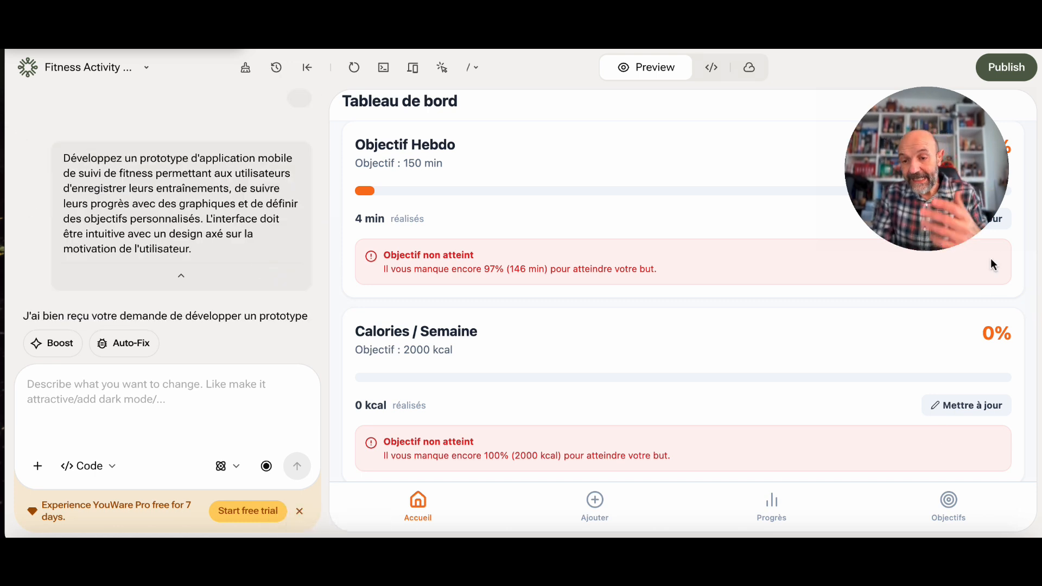
# Open both goal cards in the preview for updating and enter 1 min as the current Objectif Hebdo value.
pyautogui.moveTo(938, 165); pyautogui.dragTo(146, 157)
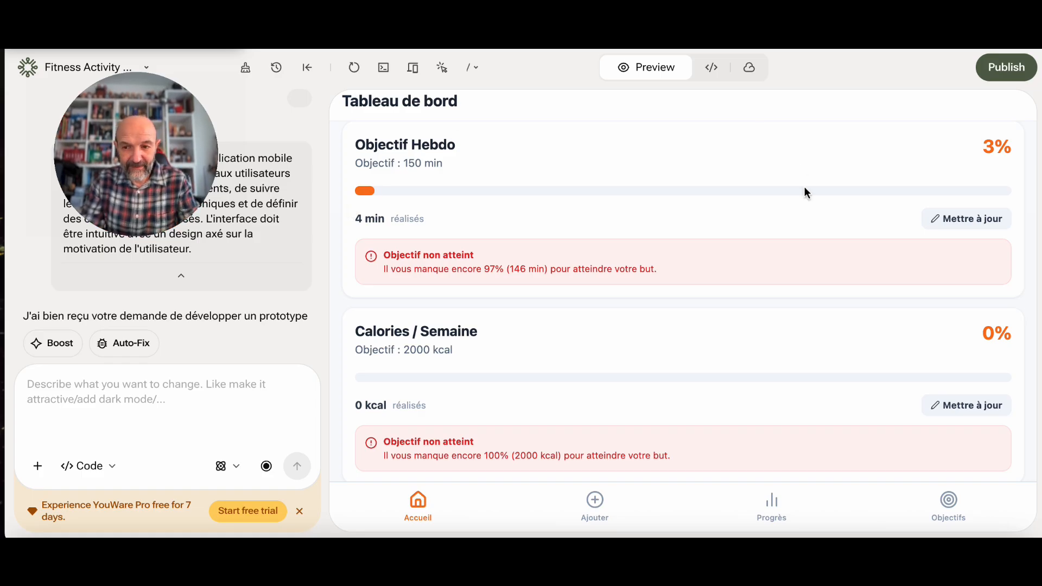
pyautogui.scroll(2, 720, 196)
pyautogui.click(958, 296)
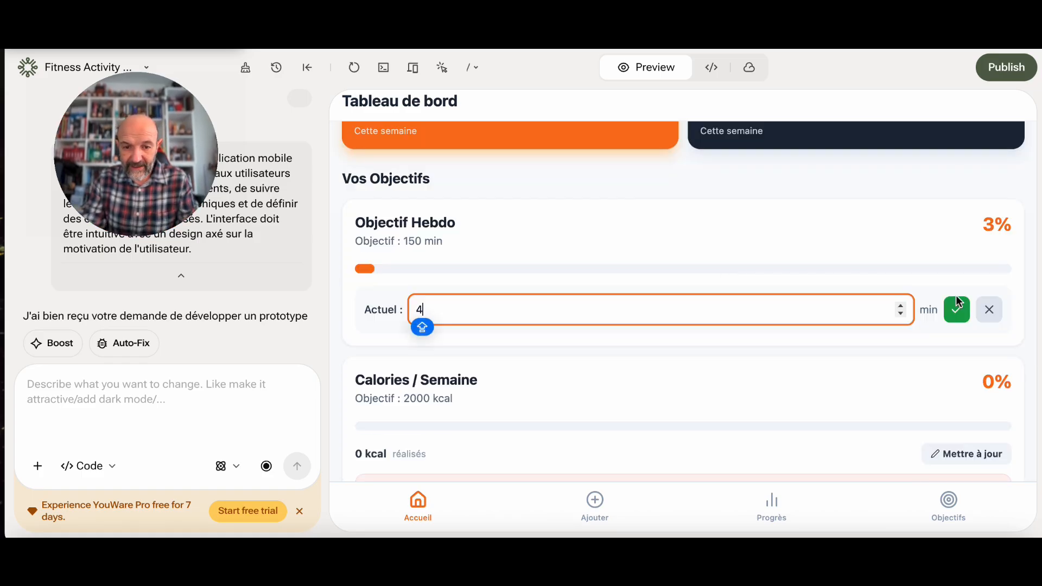
pyautogui.scroll(-4, 909, 274)
pyautogui.click(966, 239)
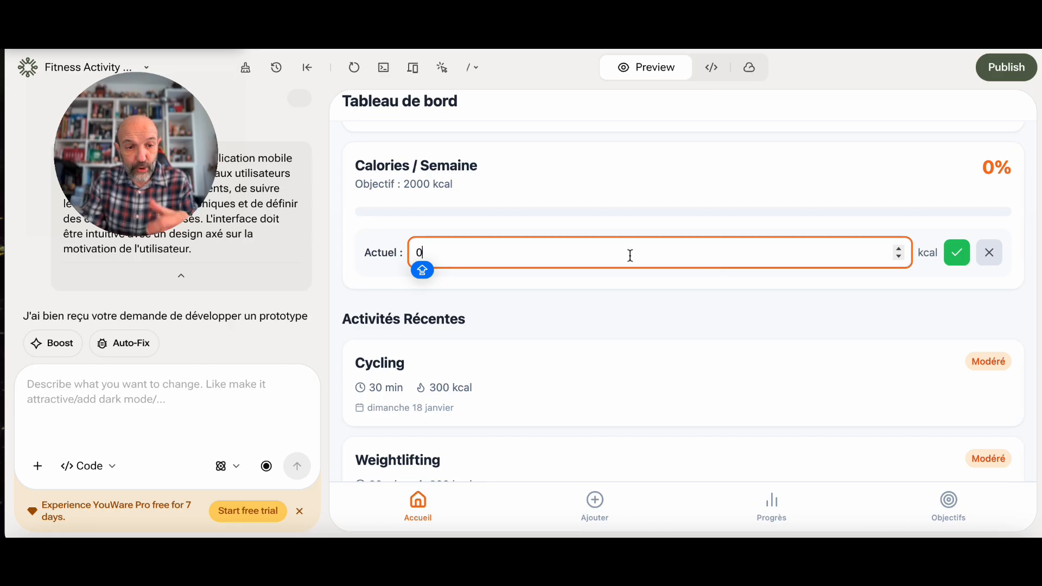
pyautogui.scroll(2, 614, 177)
pyautogui.scroll(2, 614, 176)
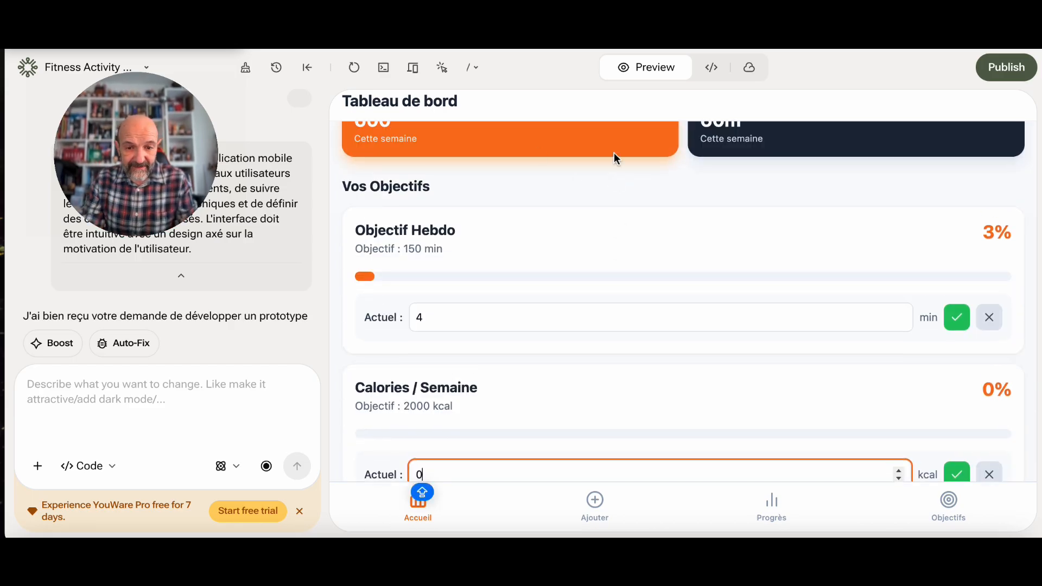
pyautogui.click(902, 323)
# Set the current Calories / Semaine value to 2000 kcal and save the update.
pyautogui.scroll(-3, 902, 323)
pyautogui.click(434, 359)
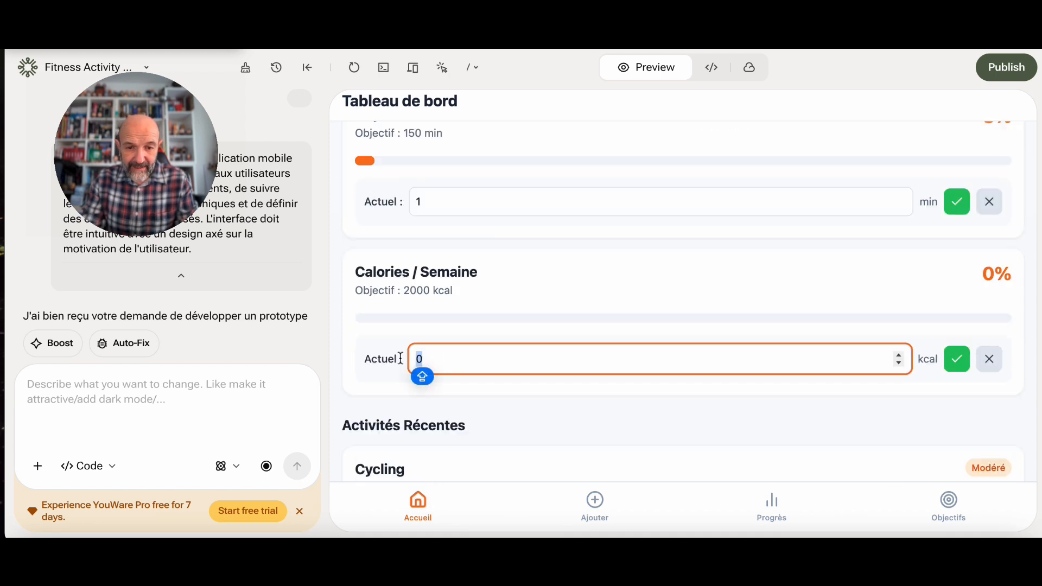
pyautogui.press('BackSpace')
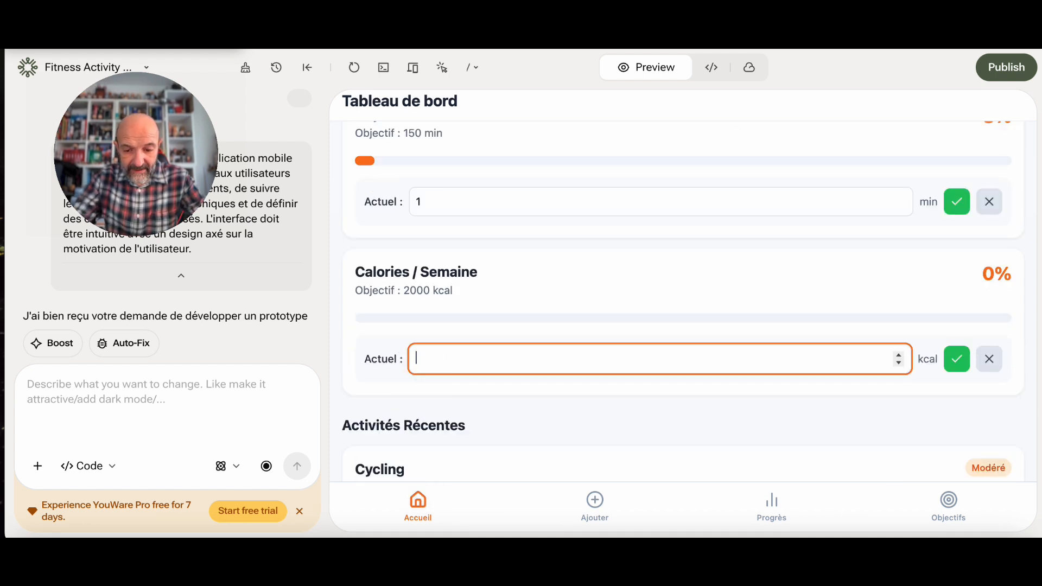
pyautogui.write('2000')
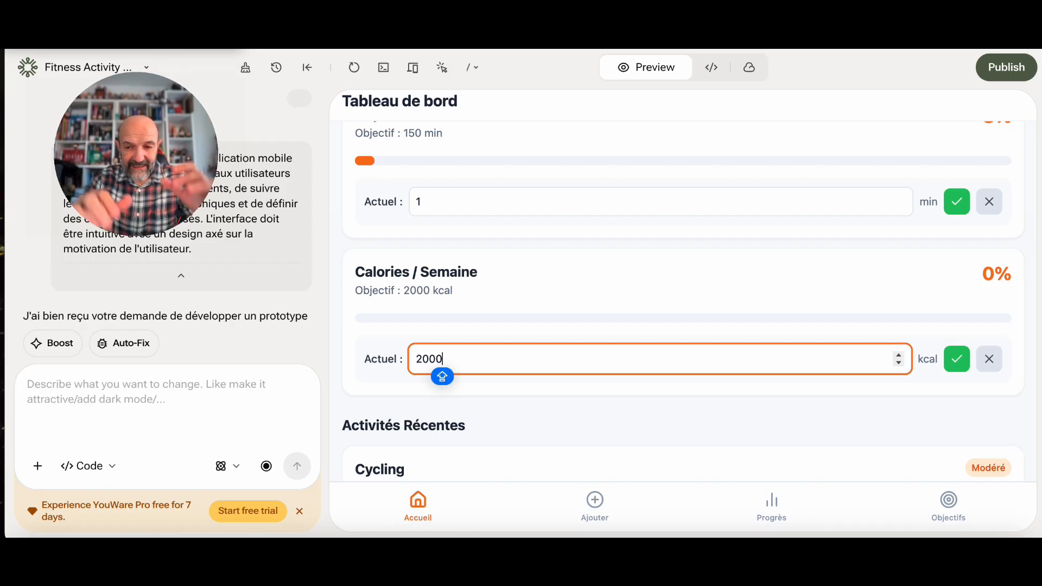
pyautogui.click(957, 359)
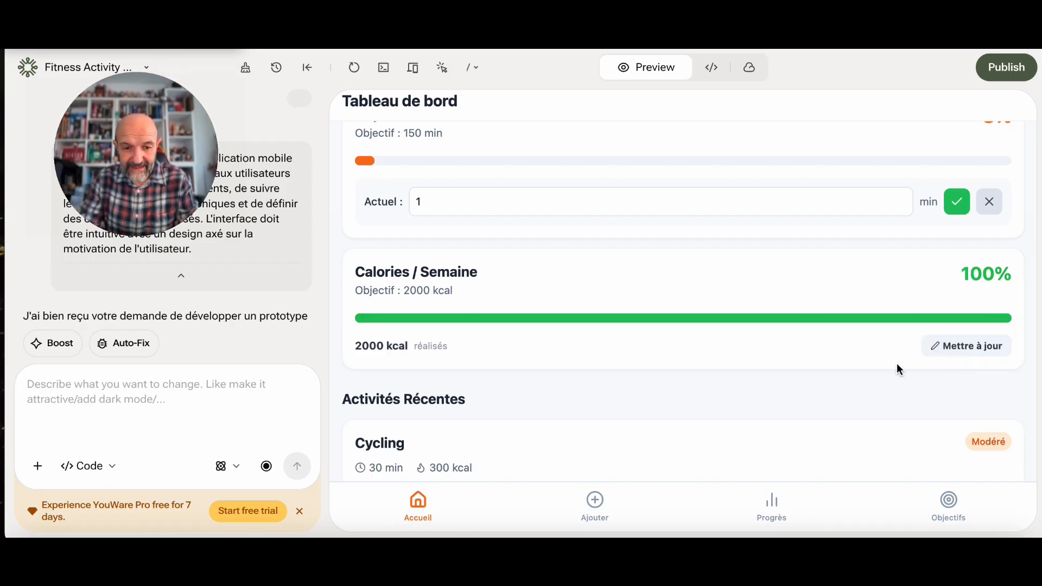
# Reopen the Objectif Hebdo card for updating, set its current value to 35 min, and save it.
pyautogui.scroll(2, 650, 255)
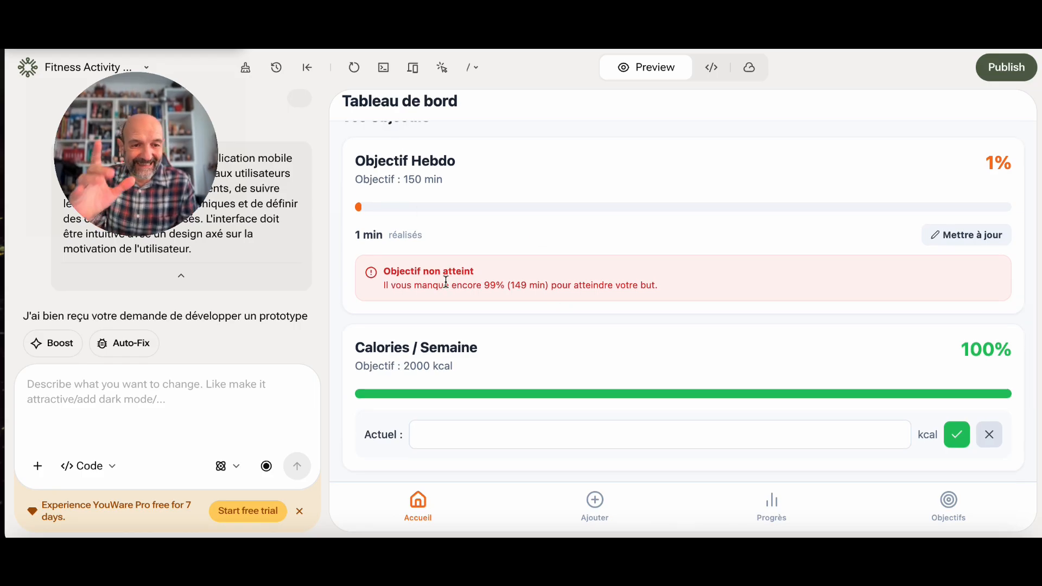
pyautogui.click(959, 239)
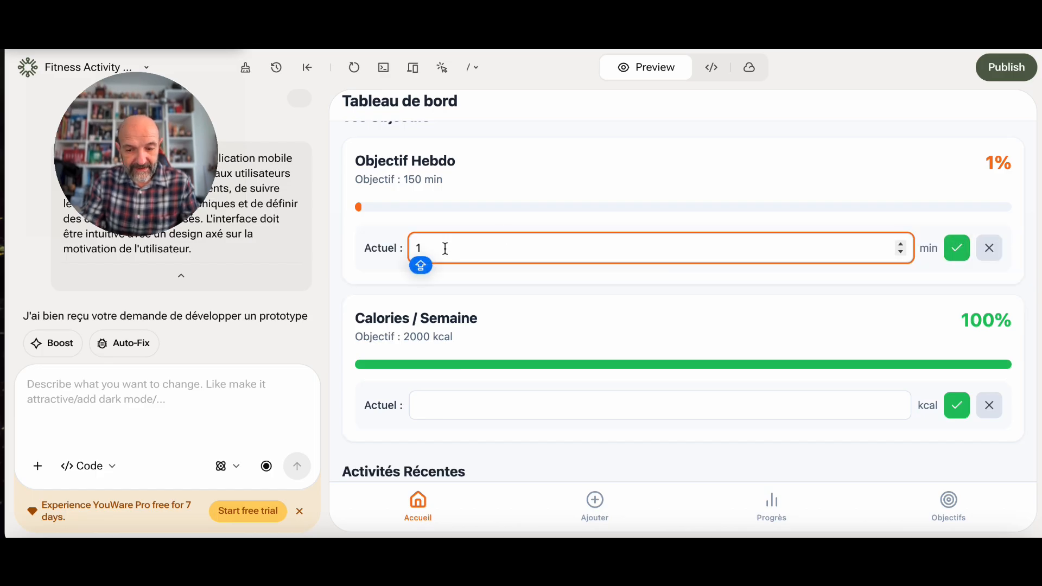
pyautogui.press('BackSpace')
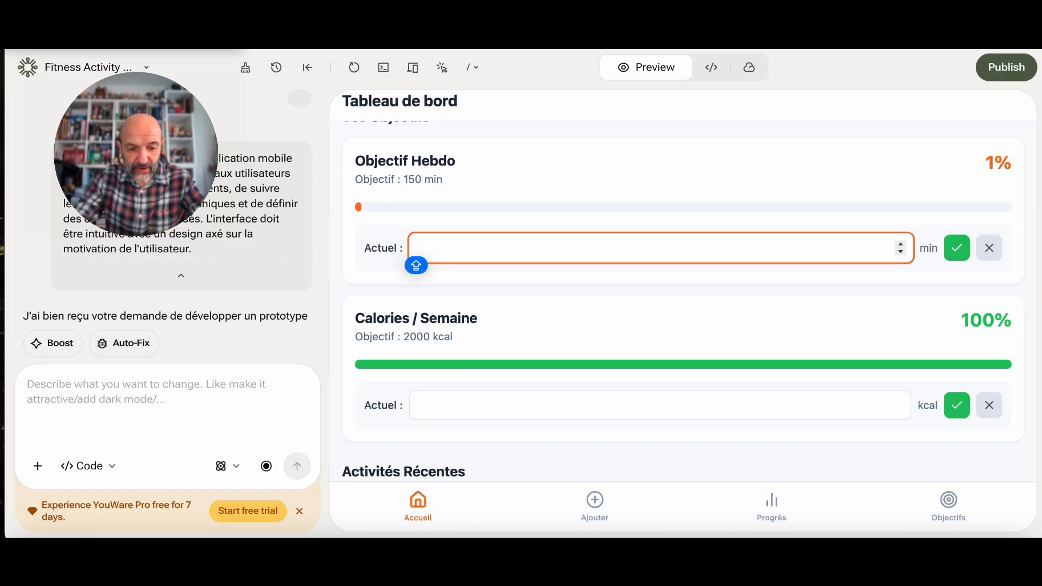
pyautogui.write('35')
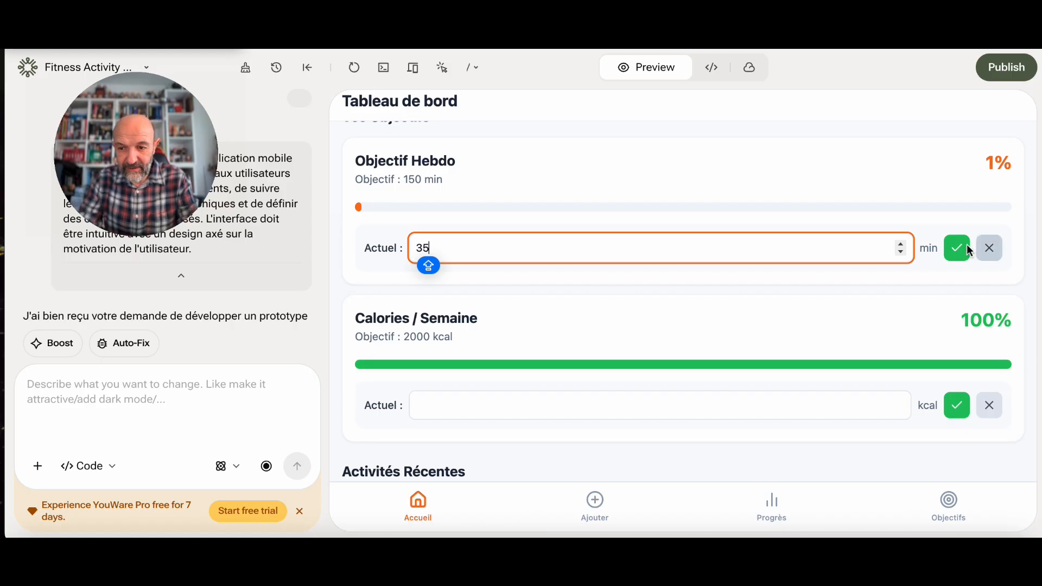
pyautogui.click(957, 248)
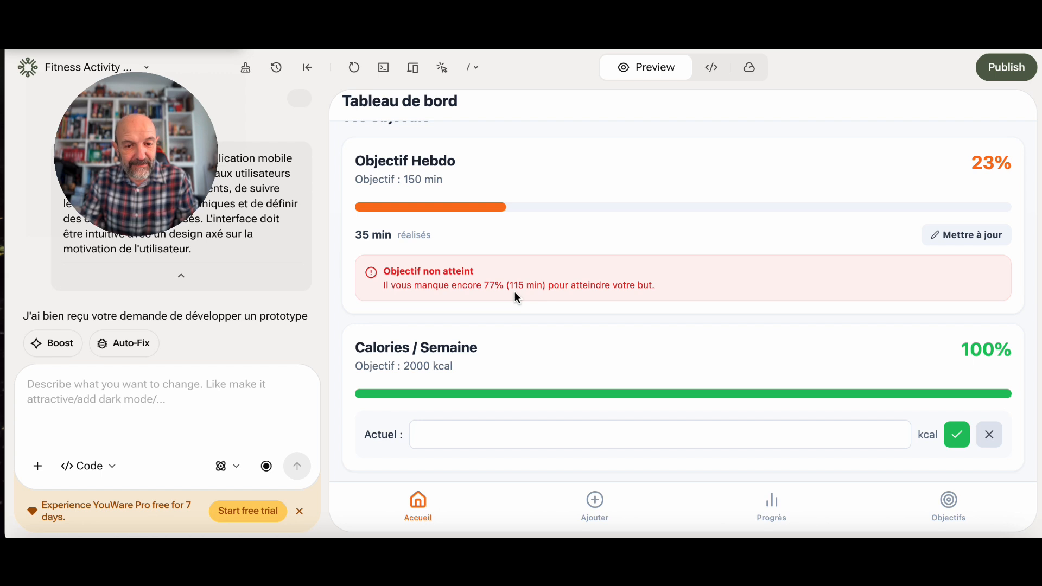
# Cancel the empty Calories / Semaine edit, reopen it, and save 1000 kcal as the current value.
pyautogui.scroll(-2, 514, 291)
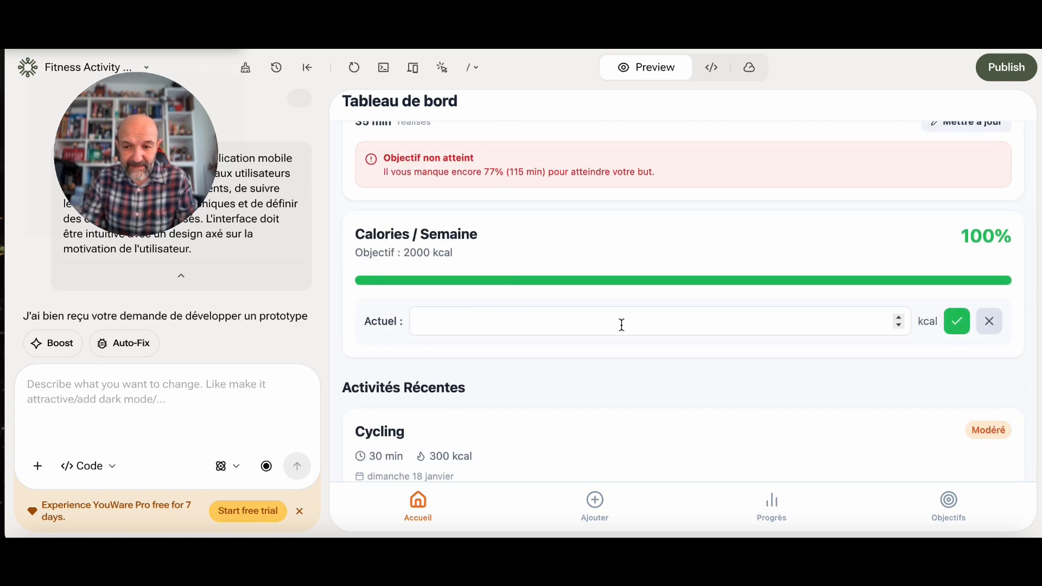
pyautogui.click(992, 329)
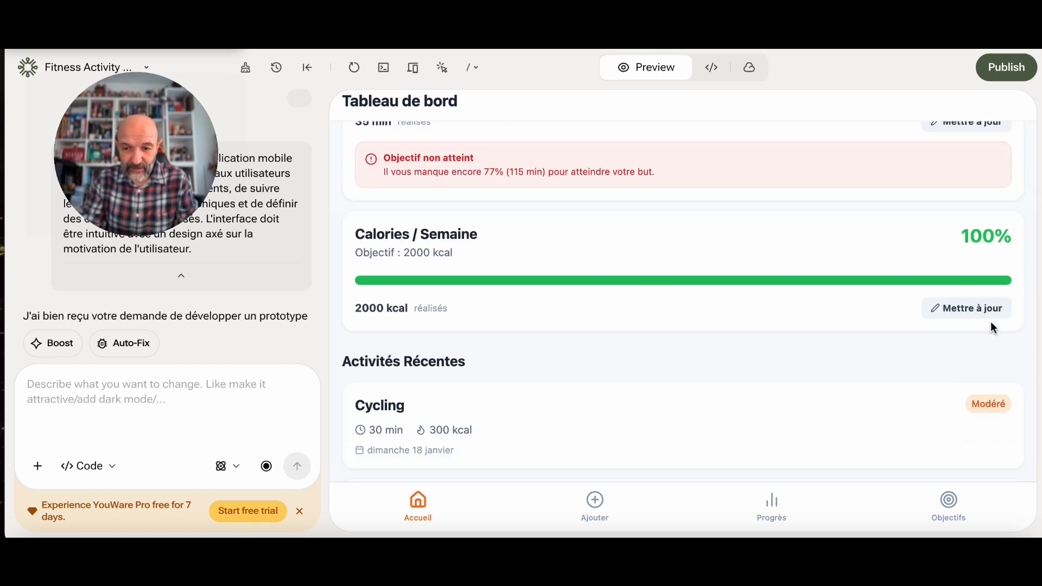
pyautogui.click(971, 319)
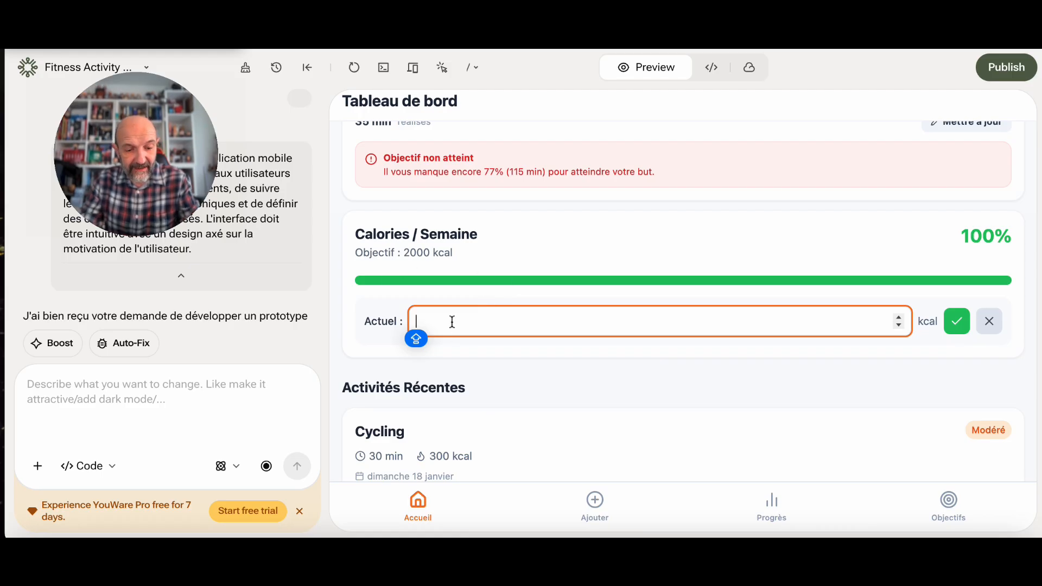
pyautogui.write('1000')
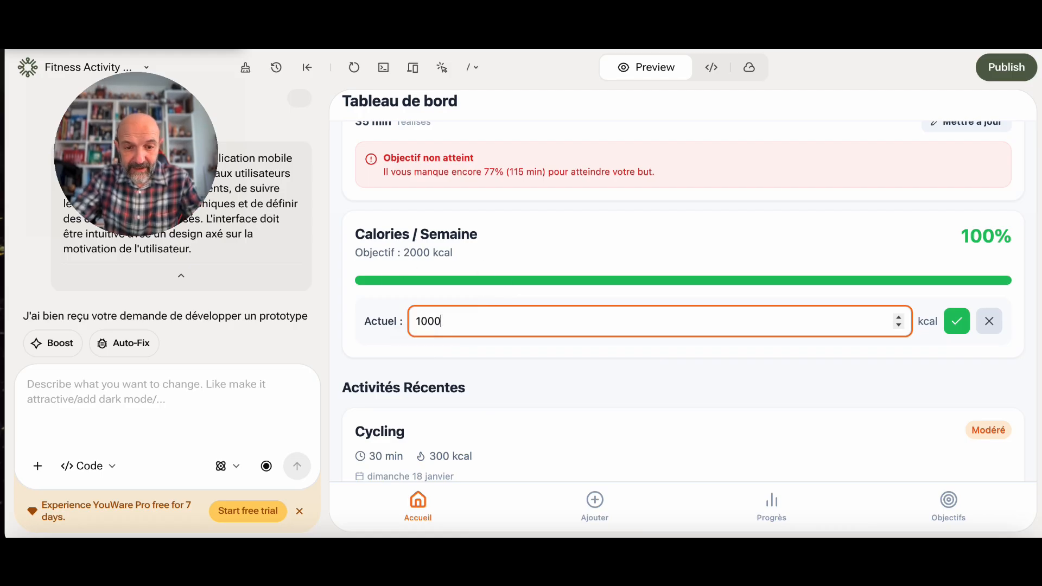
pyautogui.click(956, 321)
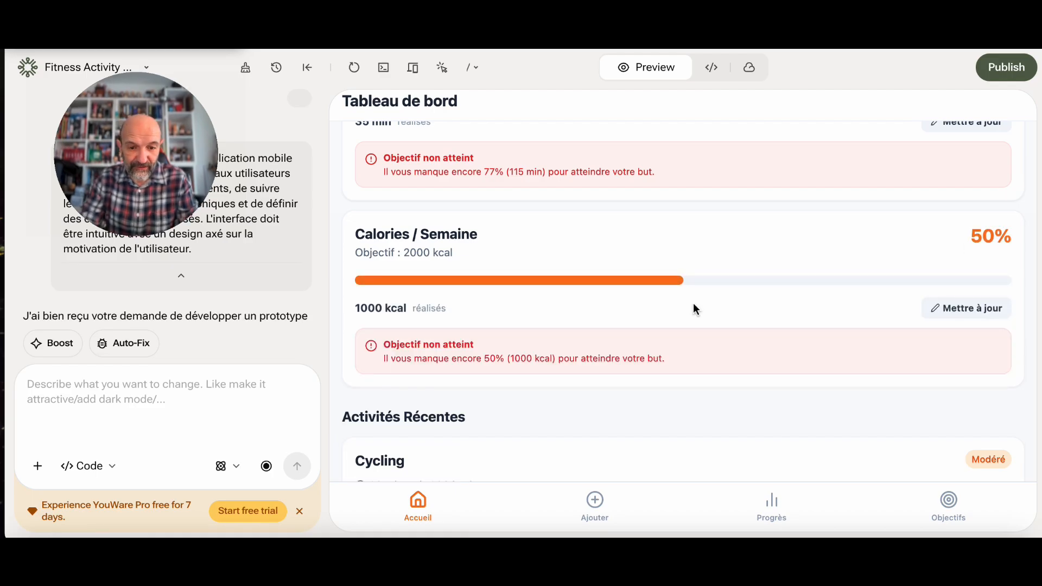
# Log a new 30-minute Course à pied activity, try the Léger intensity, choose Modéré, and save the entry.
pyautogui.scroll(-5, 694, 306)
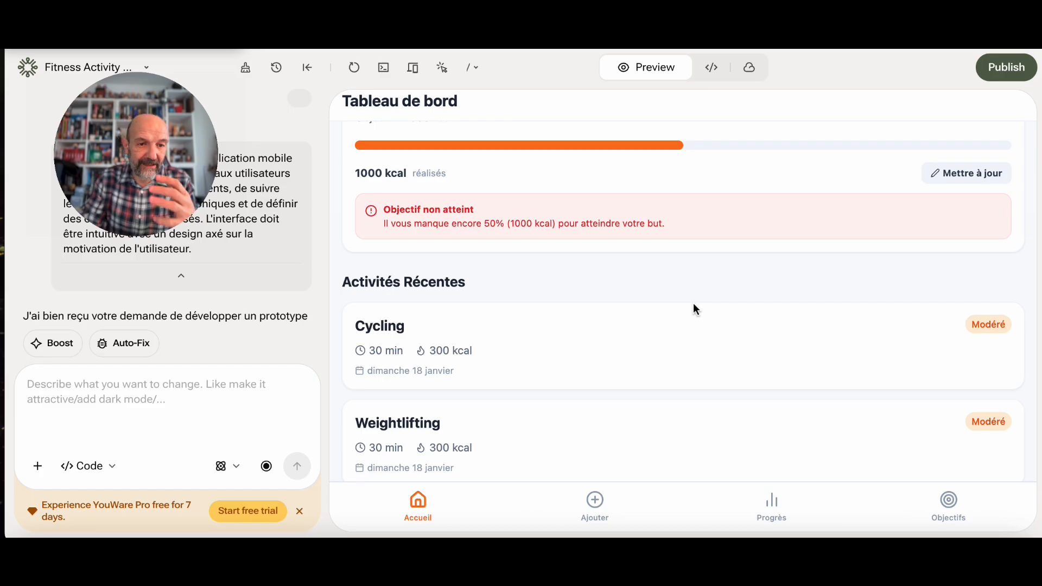
pyautogui.scroll(-1, 692, 307)
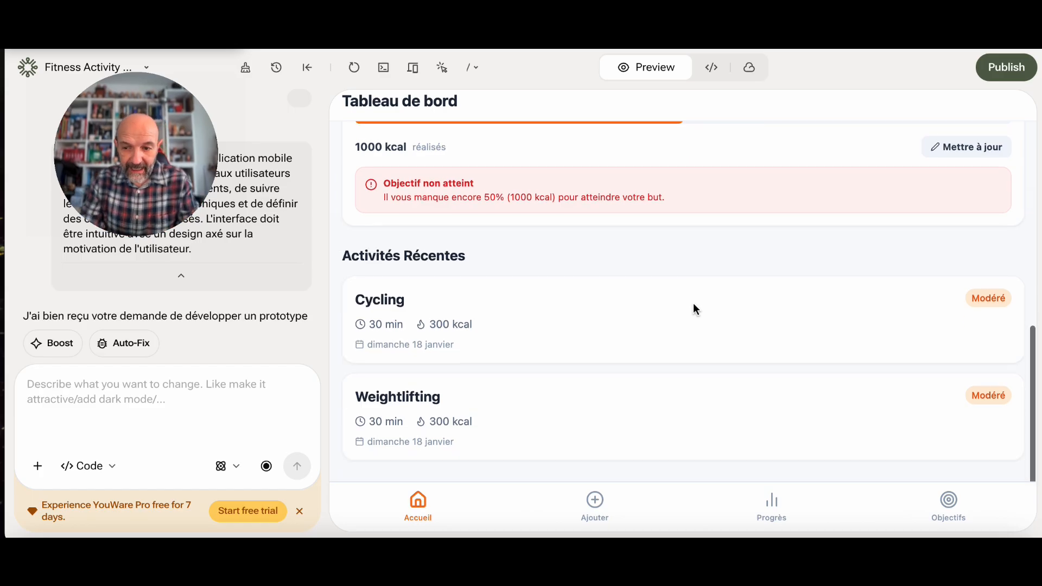
pyautogui.scroll(-1, 484, 387)
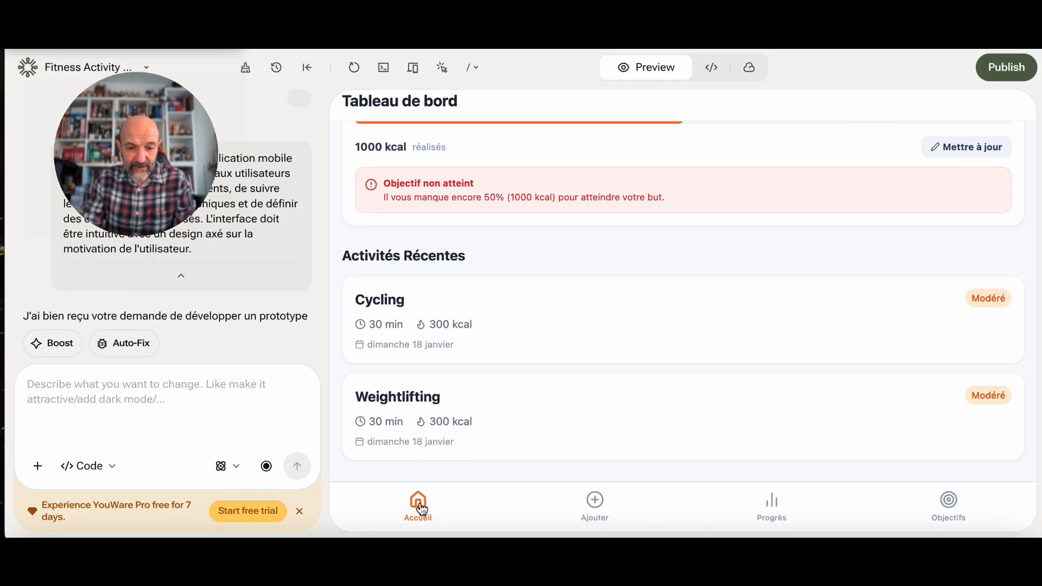
pyautogui.click(594, 500)
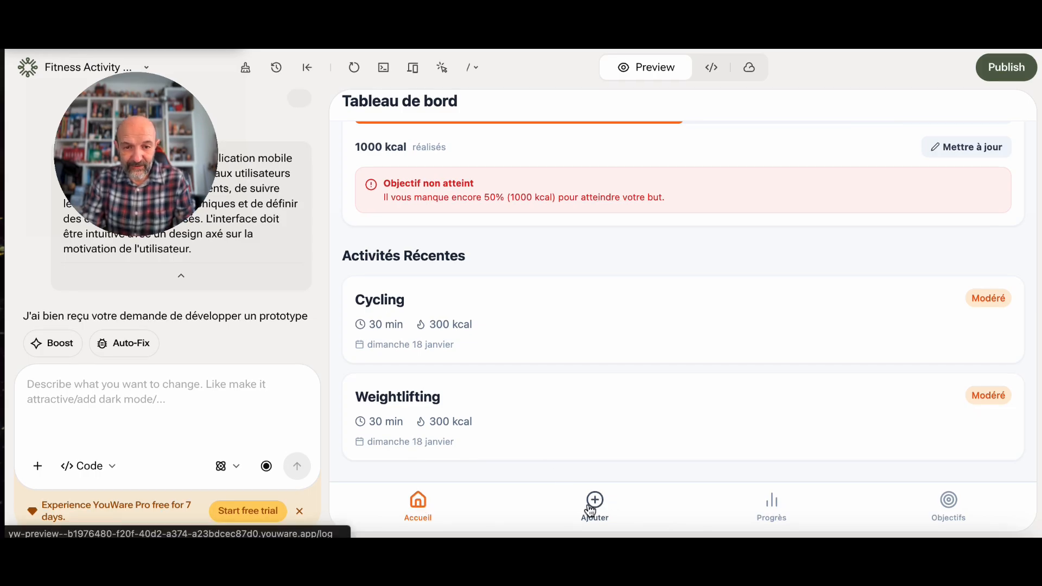
pyautogui.click(626, 193)
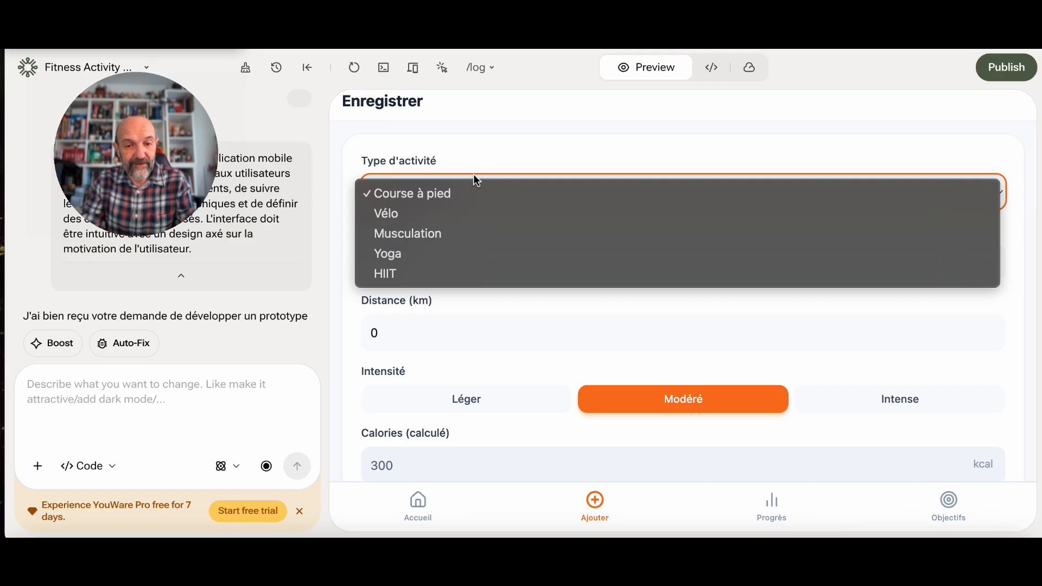
pyautogui.click(568, 150)
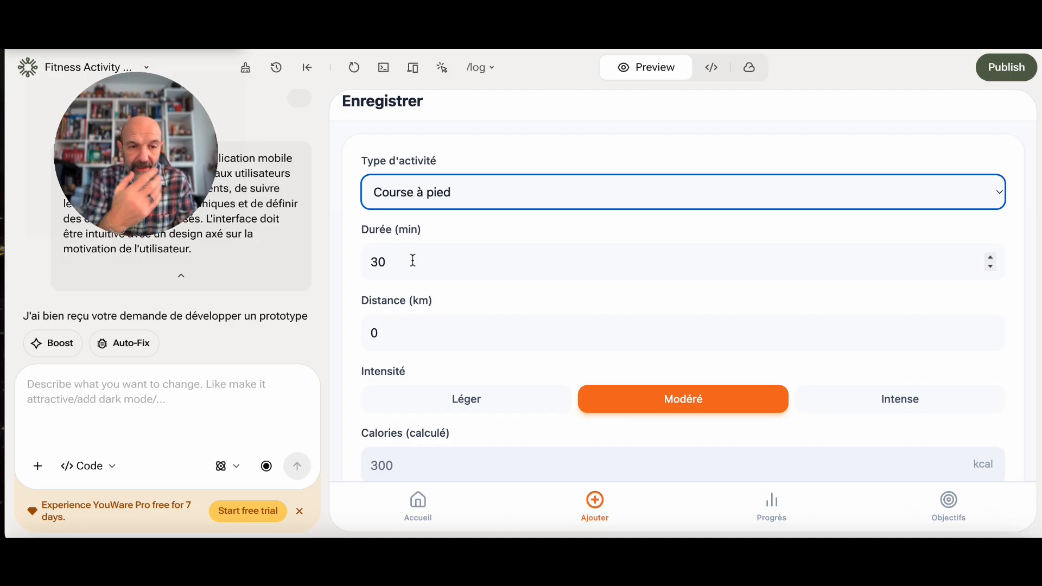
pyautogui.scroll(-3, 639, 336)
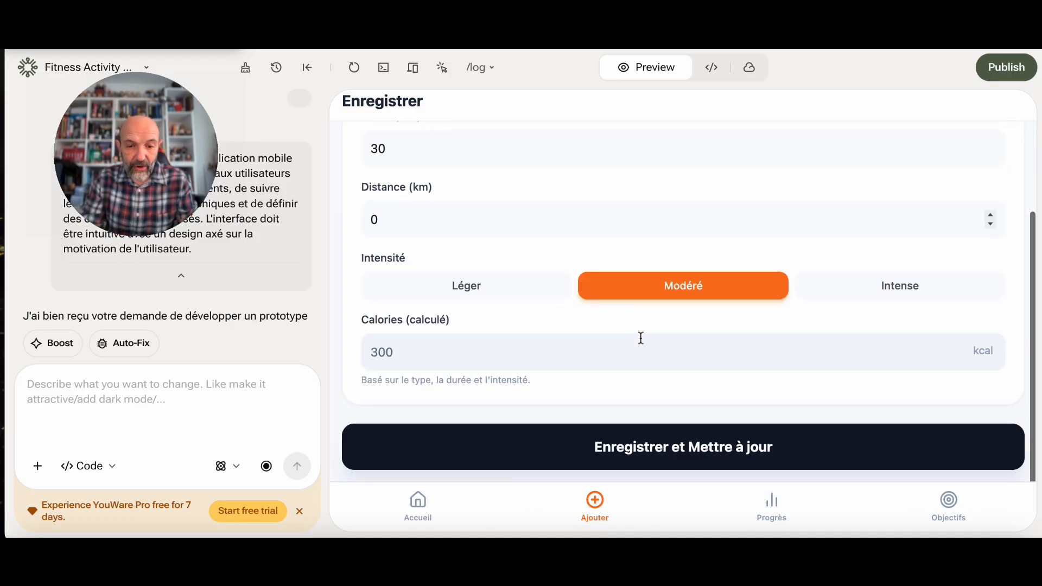
pyautogui.click(474, 291)
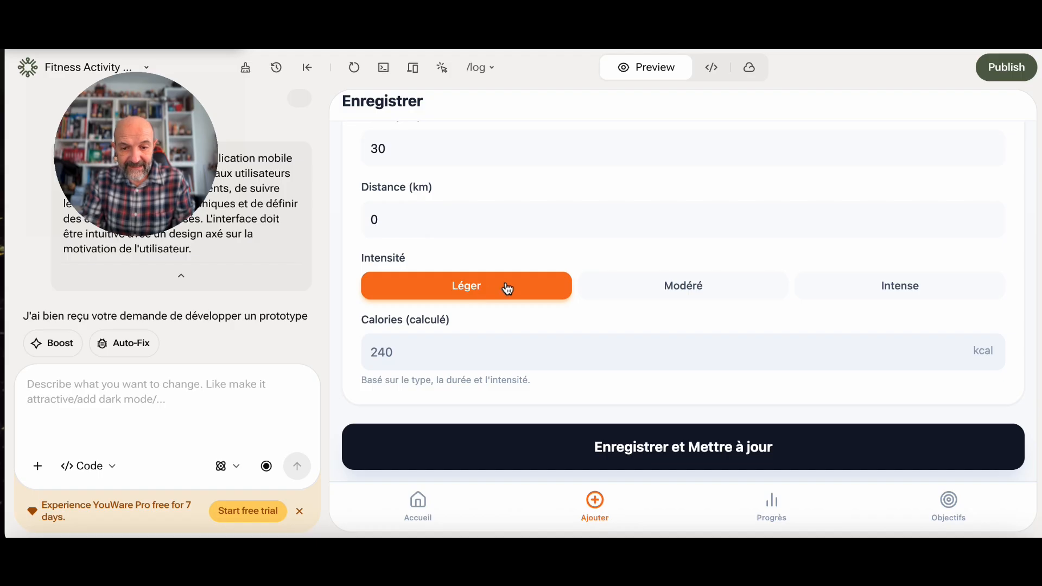
pyautogui.click(687, 289)
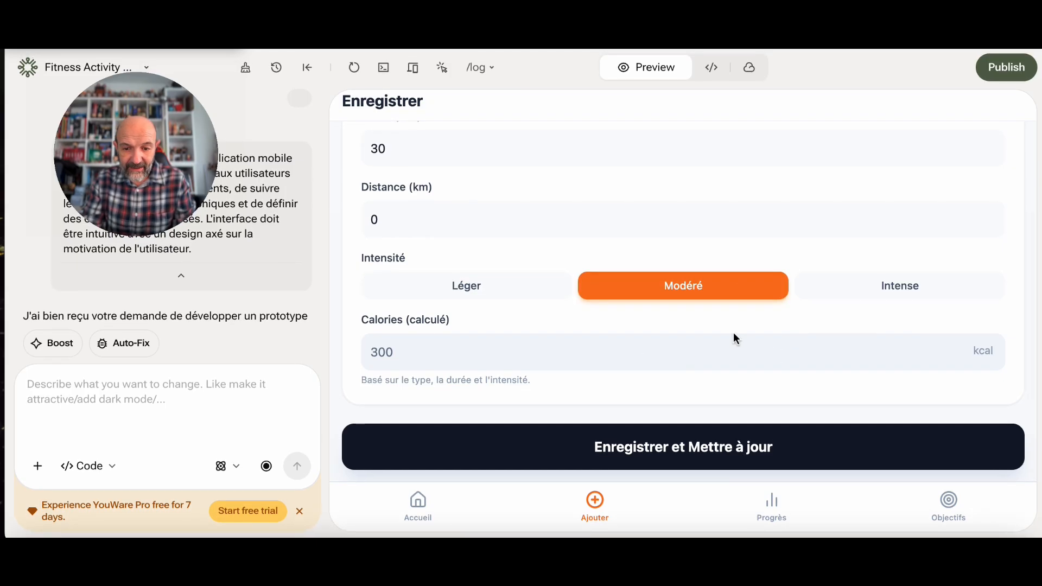
pyautogui.click(658, 446)
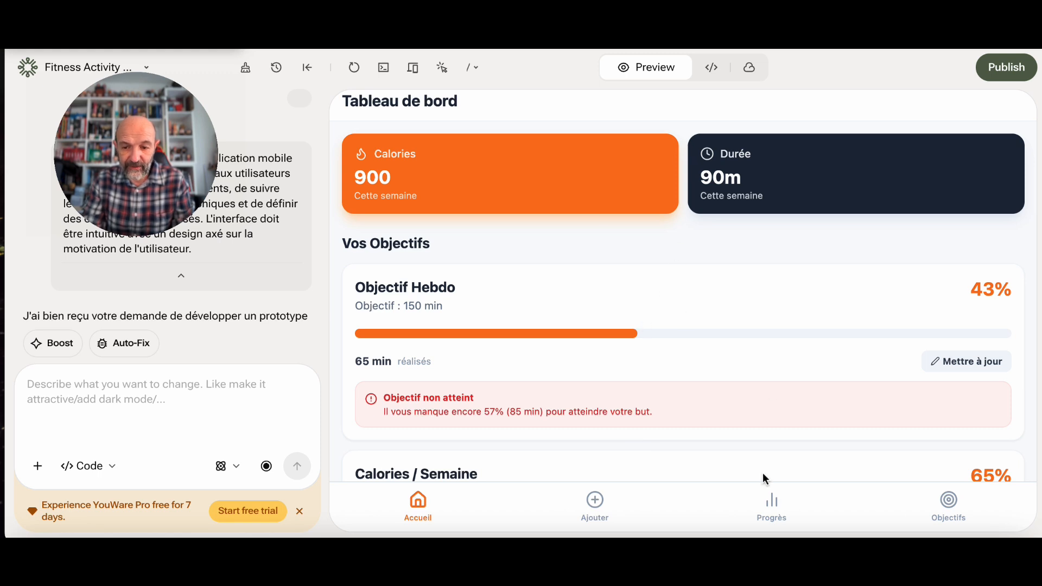
# Examine the activity chart and history under Progrès, and the goal cards under Objectifs.
pyautogui.click(776, 515)
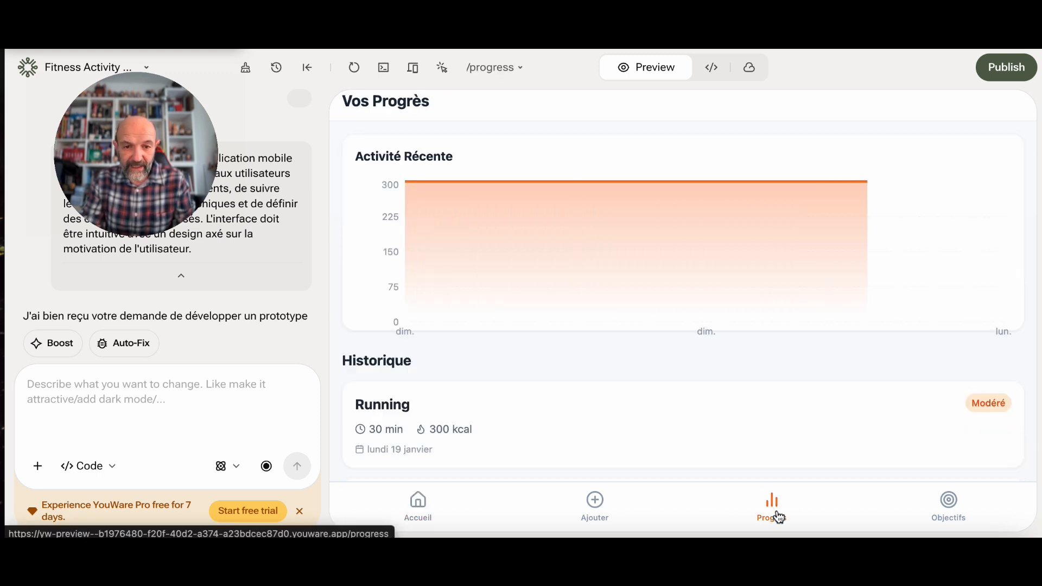
pyautogui.moveTo(673, 279)
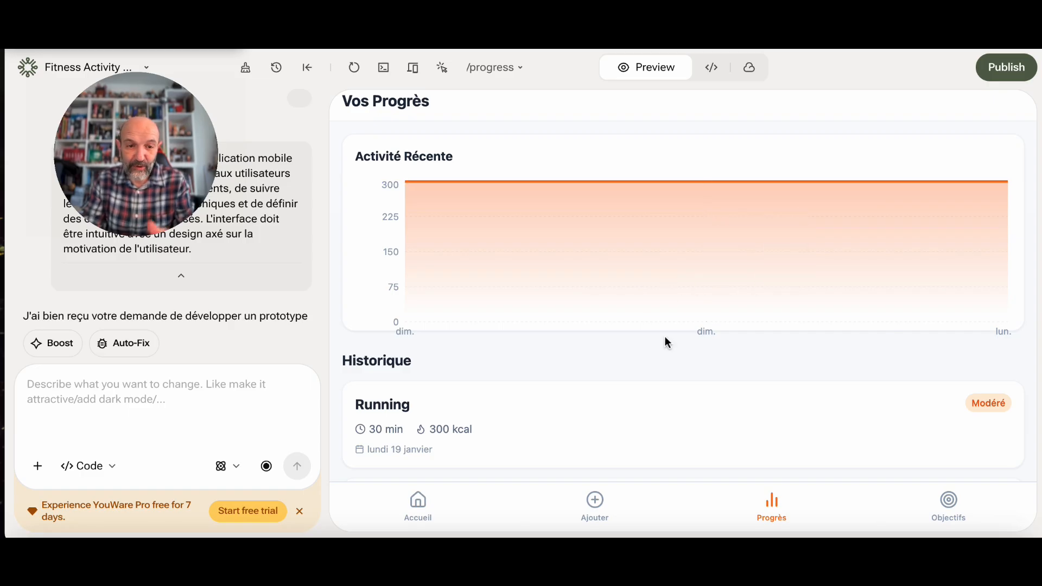
pyautogui.scroll(-4, 665, 337)
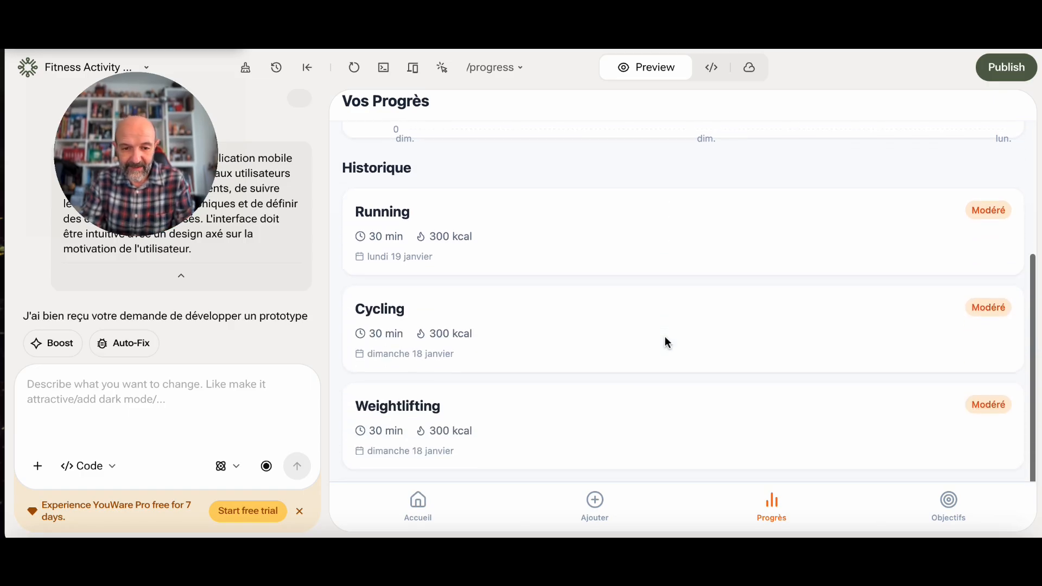
pyautogui.scroll(4, 664, 336)
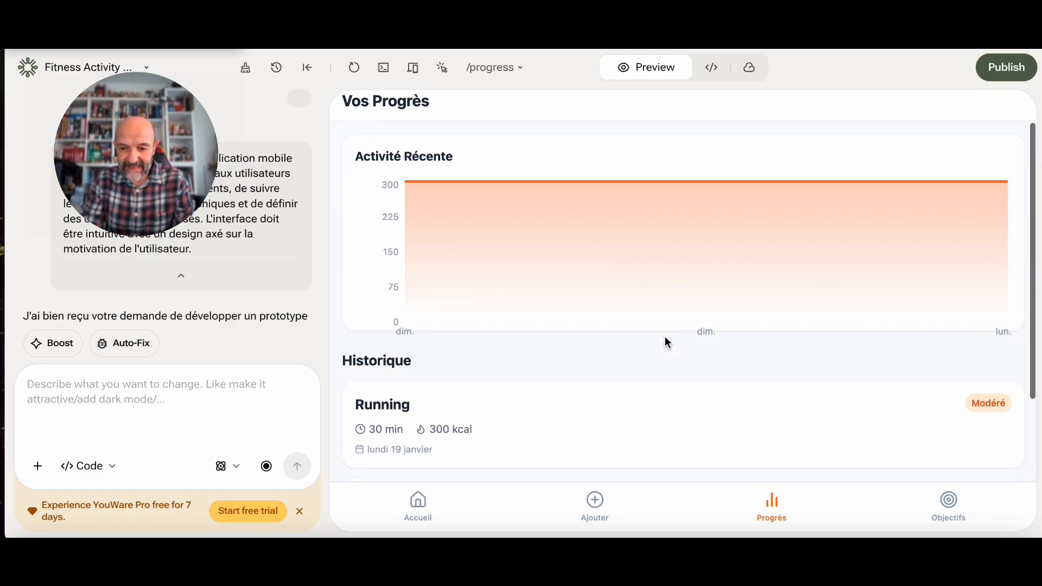
pyautogui.click(949, 510)
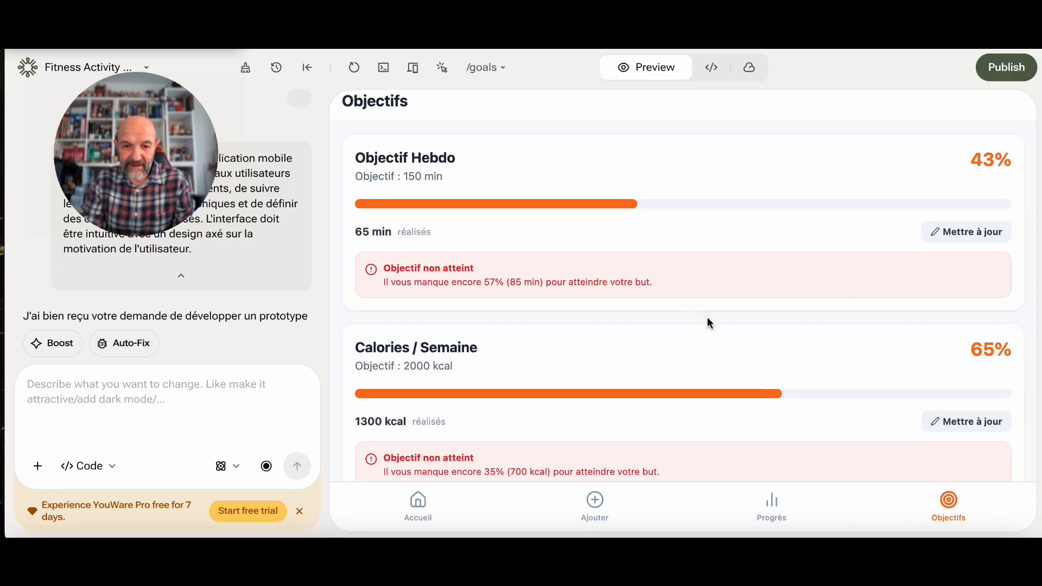
pyautogui.scroll(-1, 638, 348)
pyautogui.scroll(-2, 638, 347)
pyautogui.scroll(2, 638, 348)
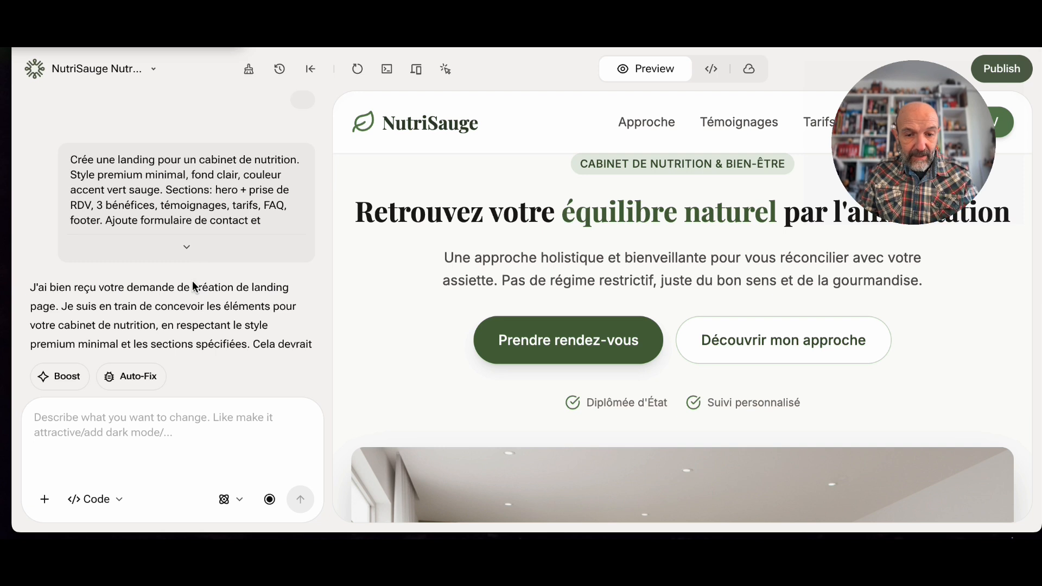
# Review the NutriSauge project's conversation, from the initial prompt through the generated images to the assistant's closing summary.
pyautogui.scroll(-10, 192, 281)
pyautogui.scroll(-10, 192, 282)
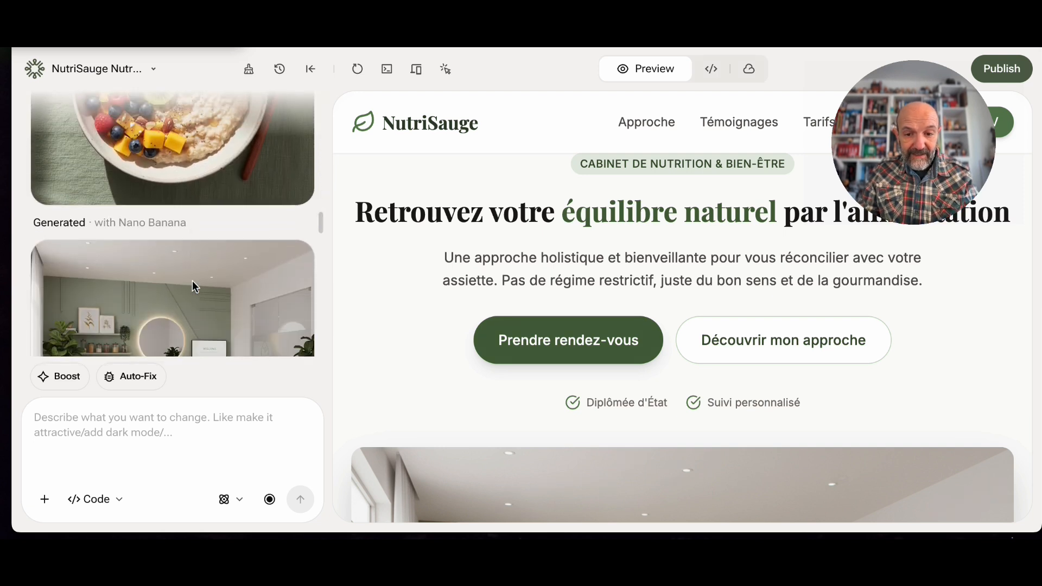
pyautogui.scroll(-15, 192, 283)
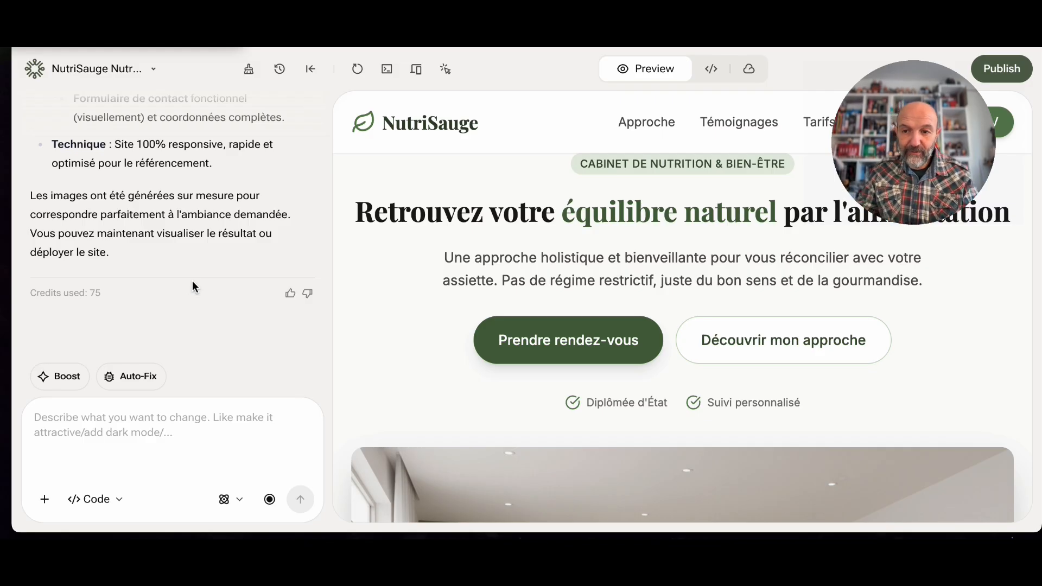
pyautogui.moveTo(883, 153)
pyautogui.moveTo(883, 153); pyautogui.dragTo(130, 157)
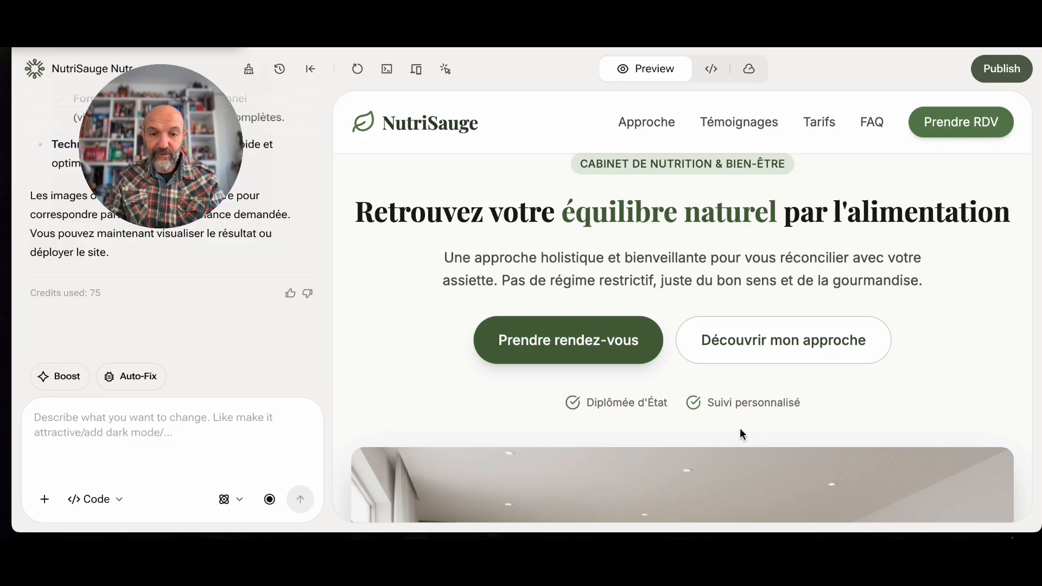
# Examine the NutriSauge landing page preview from the hero image through approach, testimonials, pricing and FAQ to the footer.
pyautogui.scroll(-5, 741, 430)
pyautogui.scroll(-10, 740, 428)
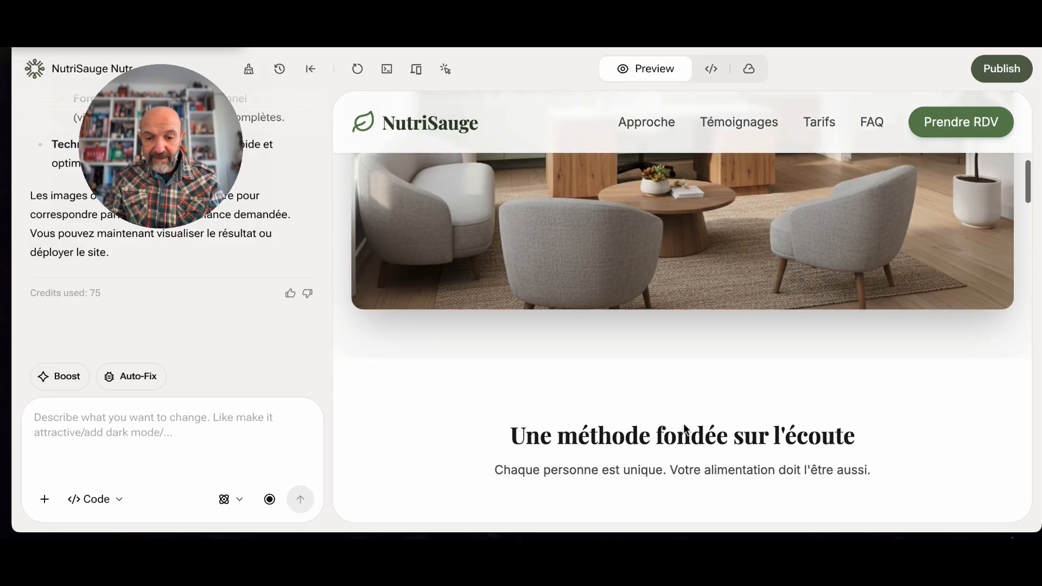
pyautogui.scroll(-6, 679, 424)
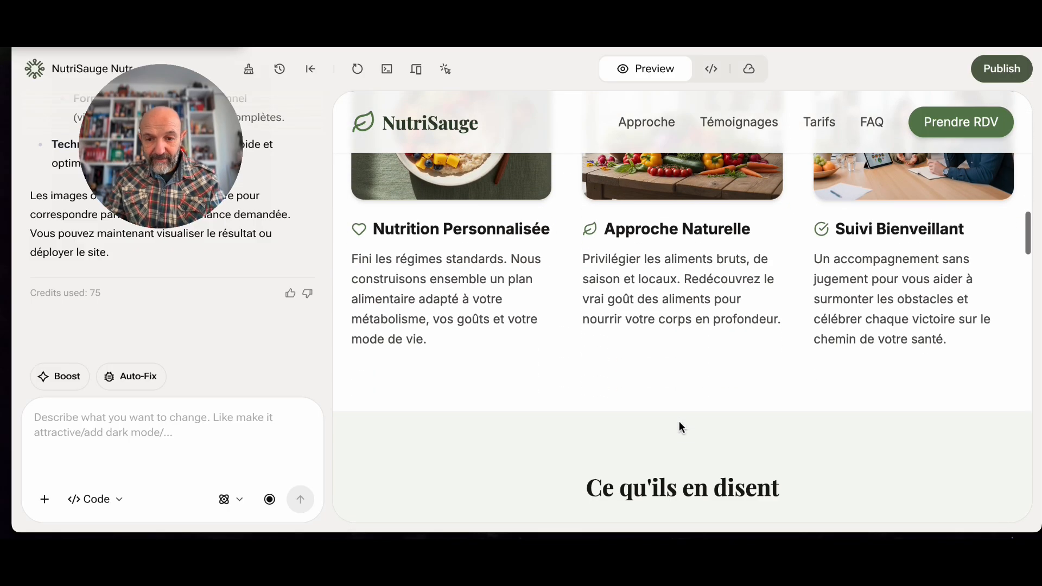
pyautogui.scroll(-5, 679, 421)
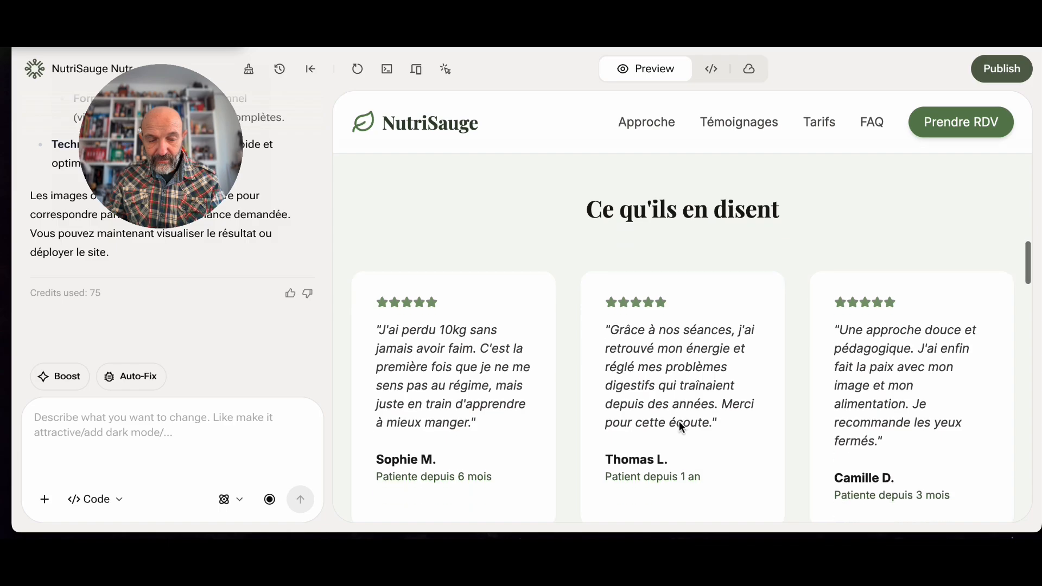
pyautogui.scroll(-5, 682, 427)
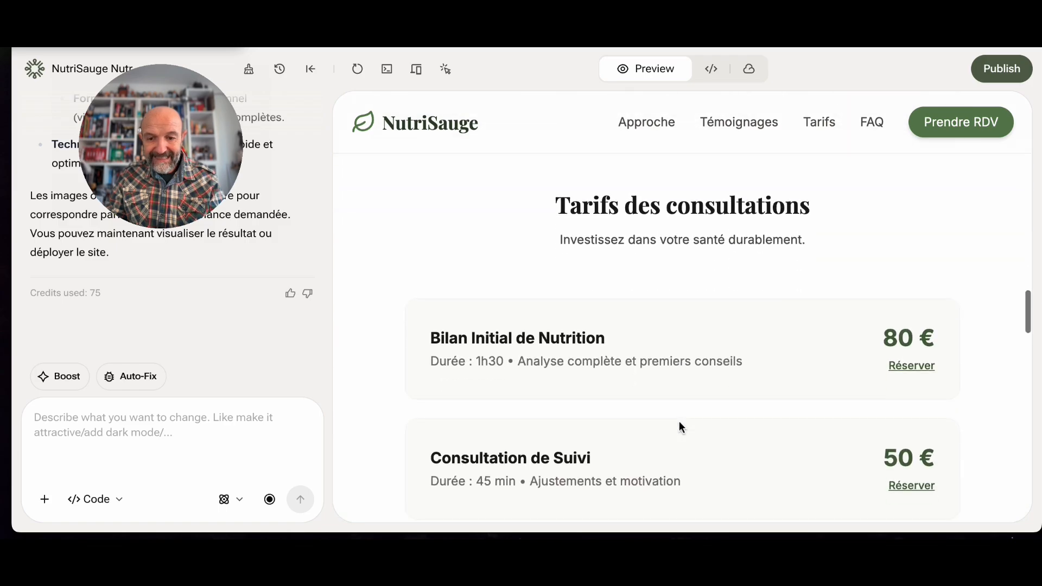
pyautogui.scroll(-8, 679, 423)
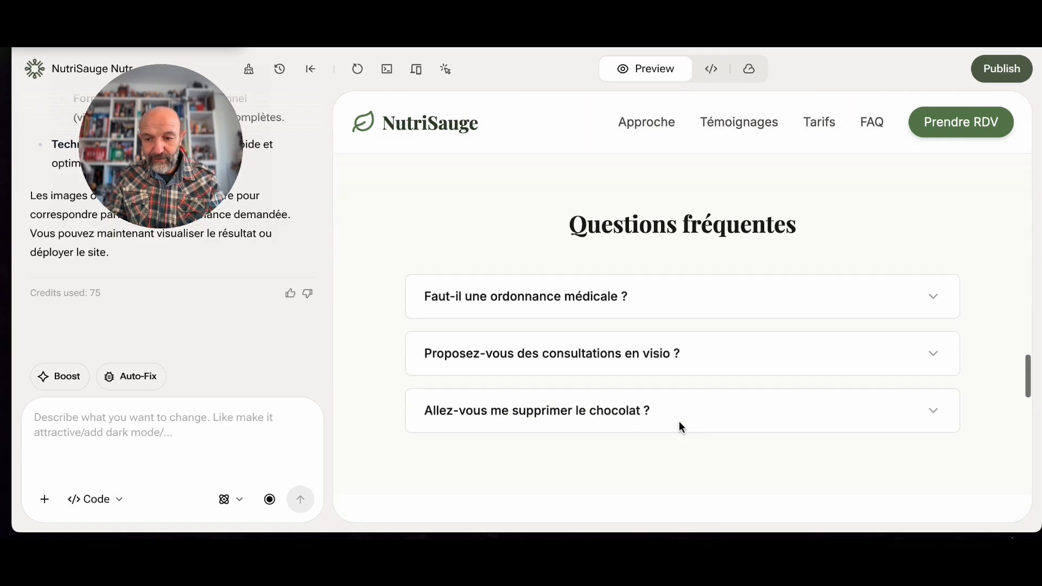
pyautogui.scroll(-5, 679, 425)
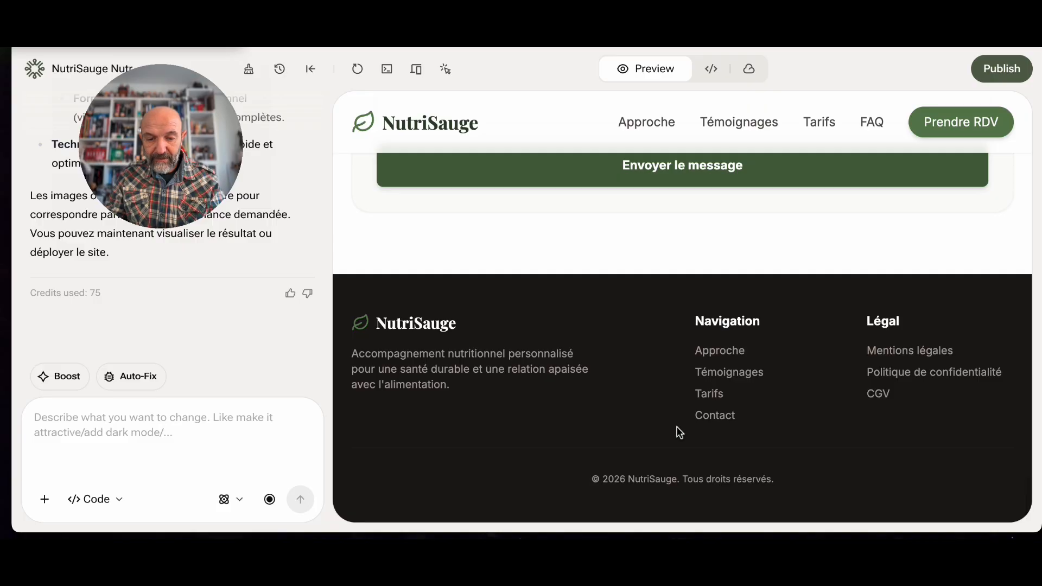
pyautogui.scroll(10, 678, 429)
pyautogui.scroll(15, 677, 431)
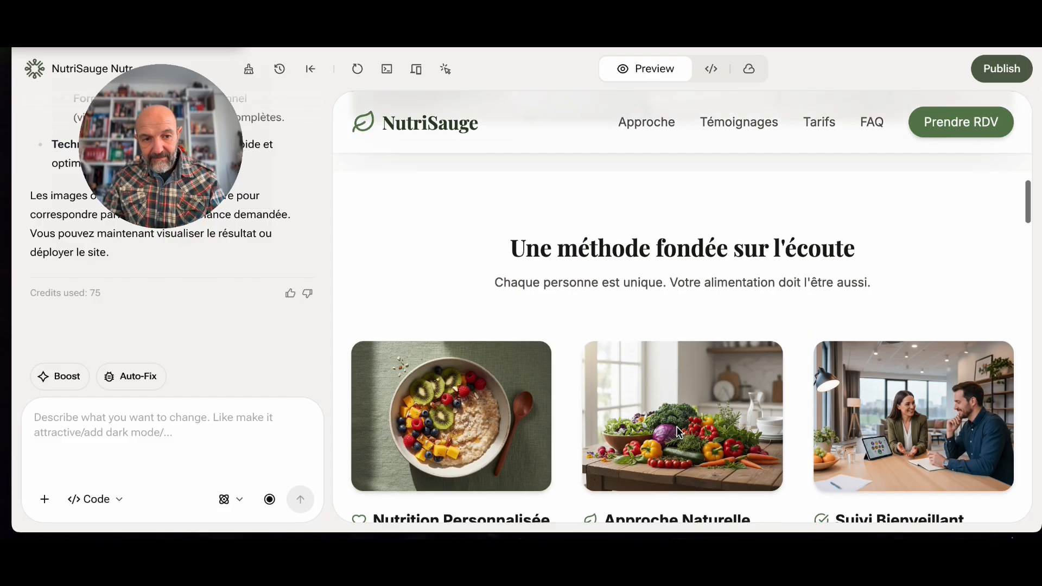
pyautogui.scroll(4, 677, 428)
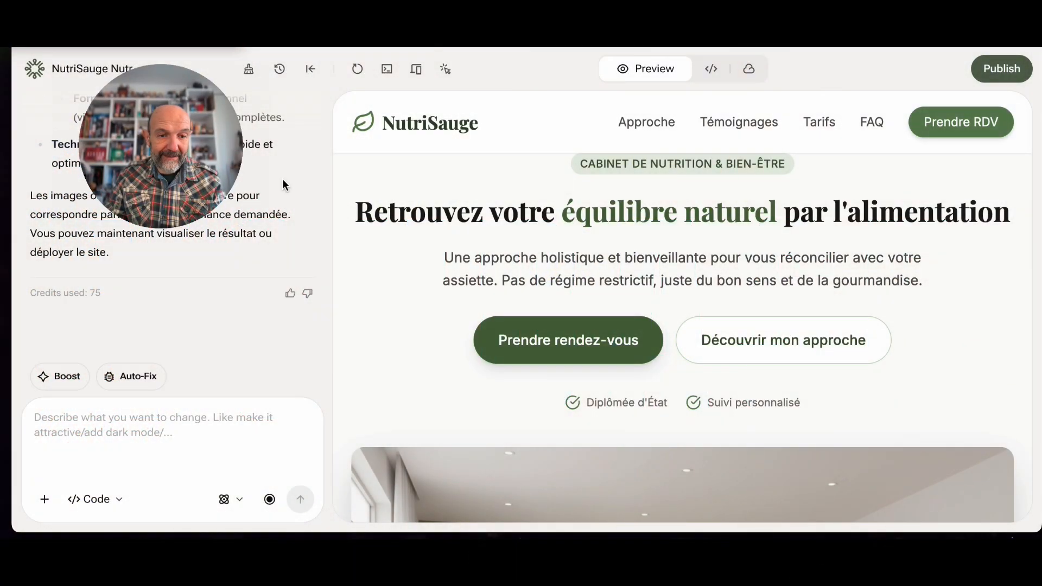
# Read the YouBase Introduction documentation, from what YouBase is and why to choose it through setup for existing and new projects.
pyautogui.moveTo(166, 159)
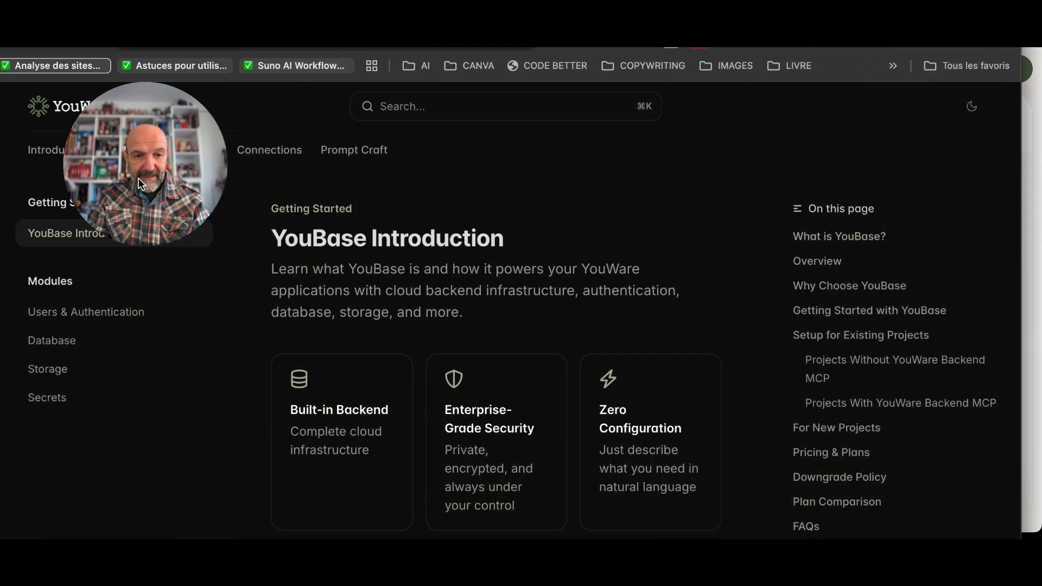
pyautogui.click(138, 178)
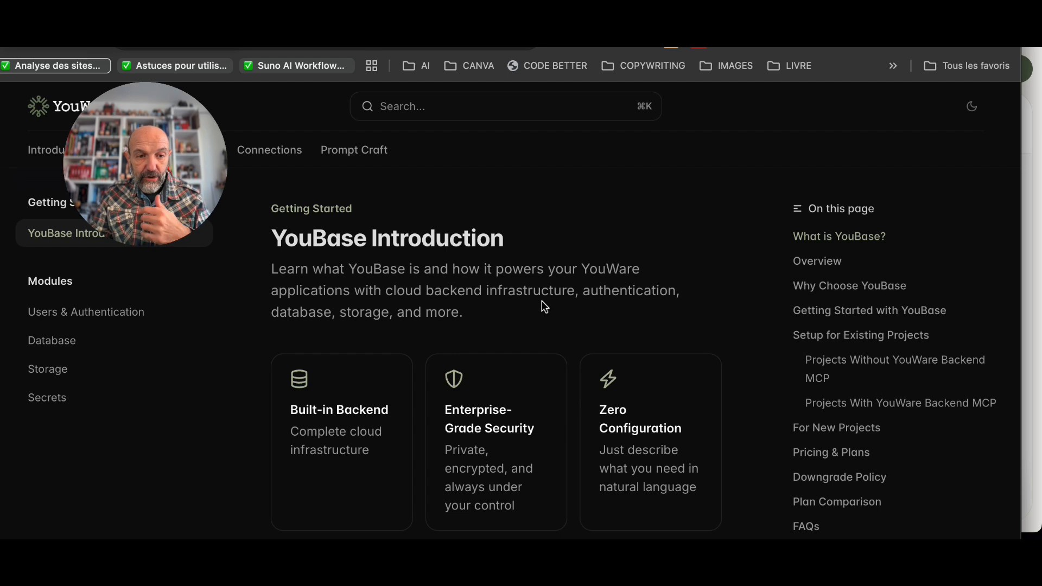
pyautogui.scroll(-4, 554, 367)
pyautogui.scroll(-4, 553, 367)
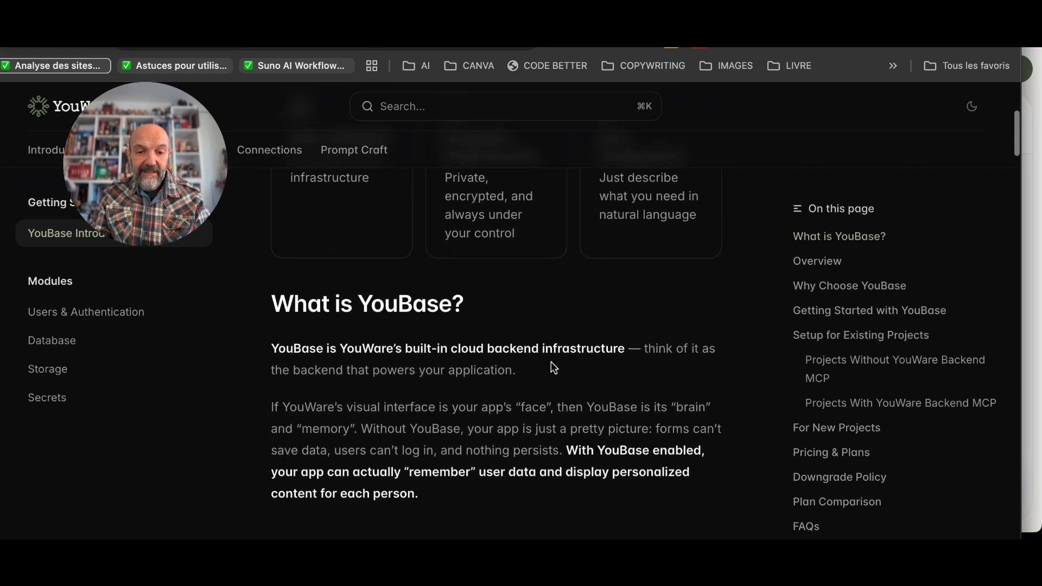
pyautogui.scroll(-9, 554, 367)
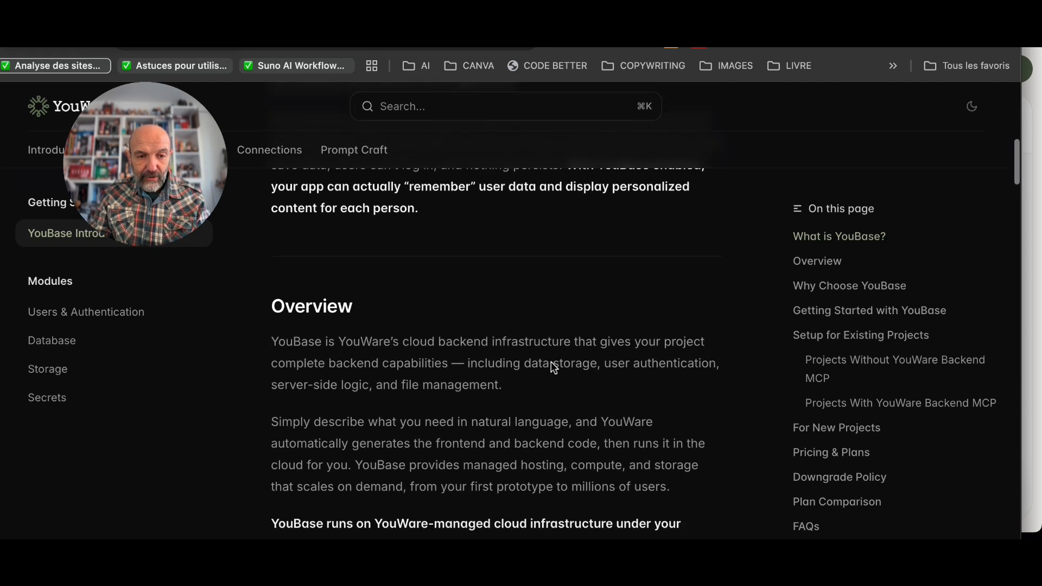
pyautogui.scroll(-5, 551, 362)
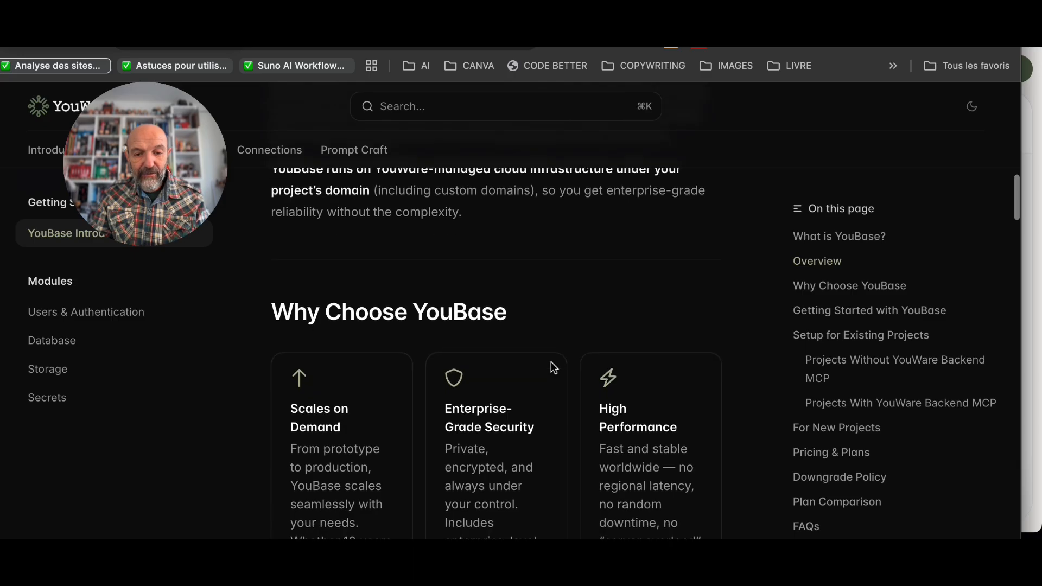
pyautogui.scroll(-6, 551, 362)
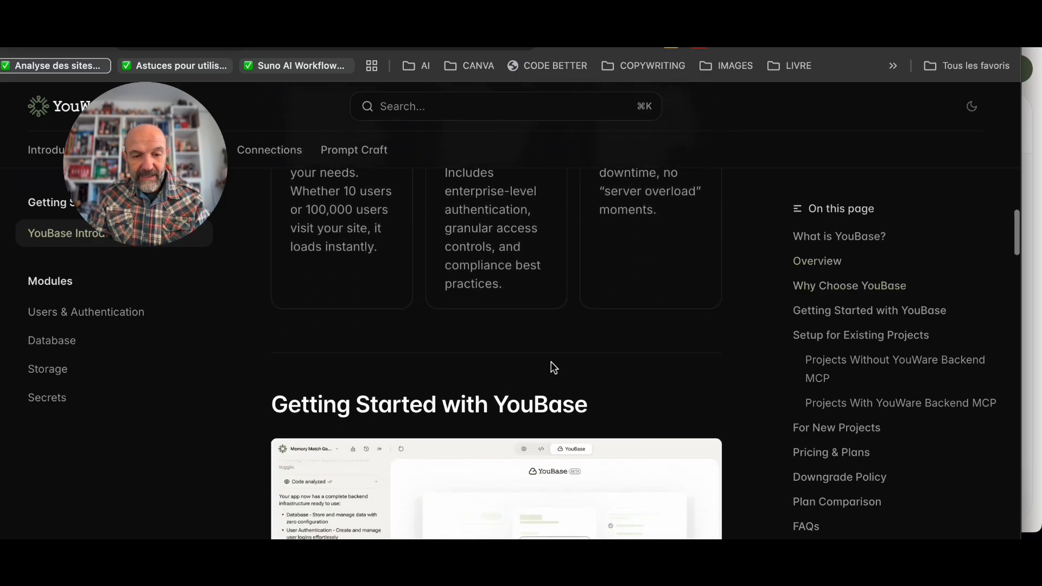
pyautogui.scroll(-7, 551, 366)
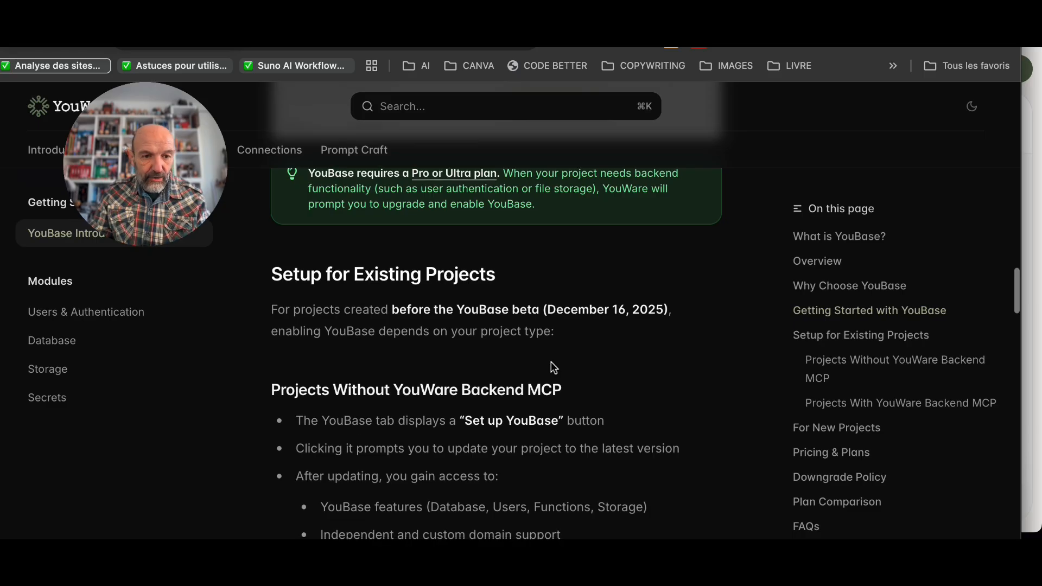
pyautogui.scroll(-2, 553, 367)
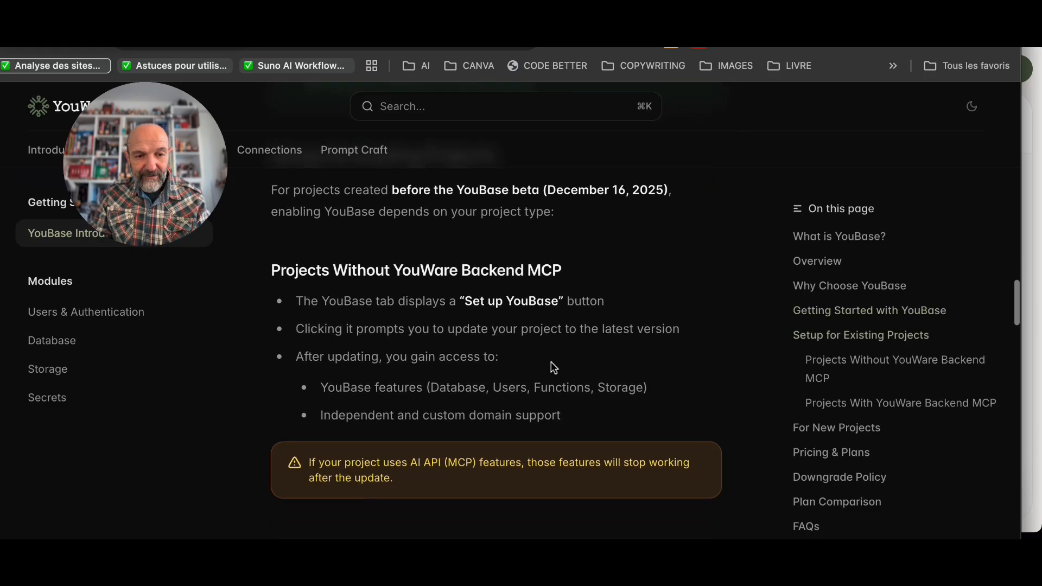
pyautogui.scroll(-2, 551, 362)
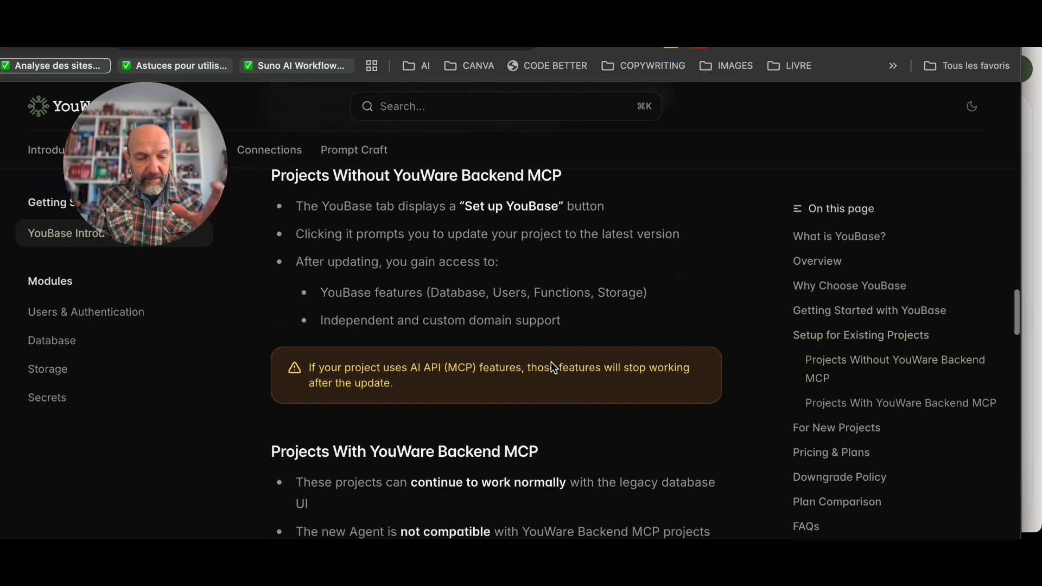
pyautogui.scroll(-5, 552, 367)
pyautogui.scroll(-6, 551, 361)
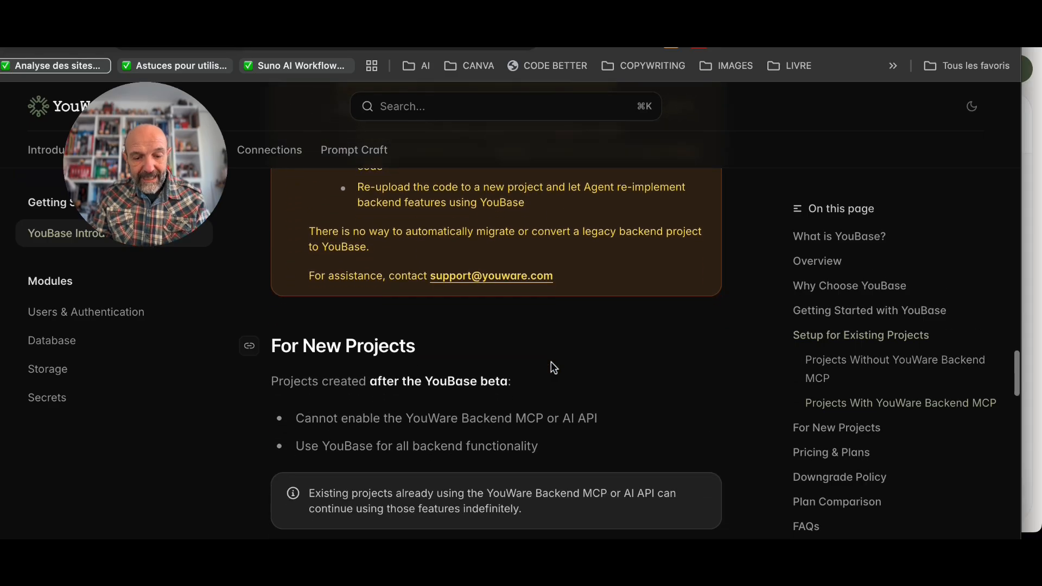
# Review the YouBase Pricing & Plans section, including the downgrade policy, the Free, Pro and Ultra comparison, and the FAQs.
pyautogui.scroll(-4, 551, 361)
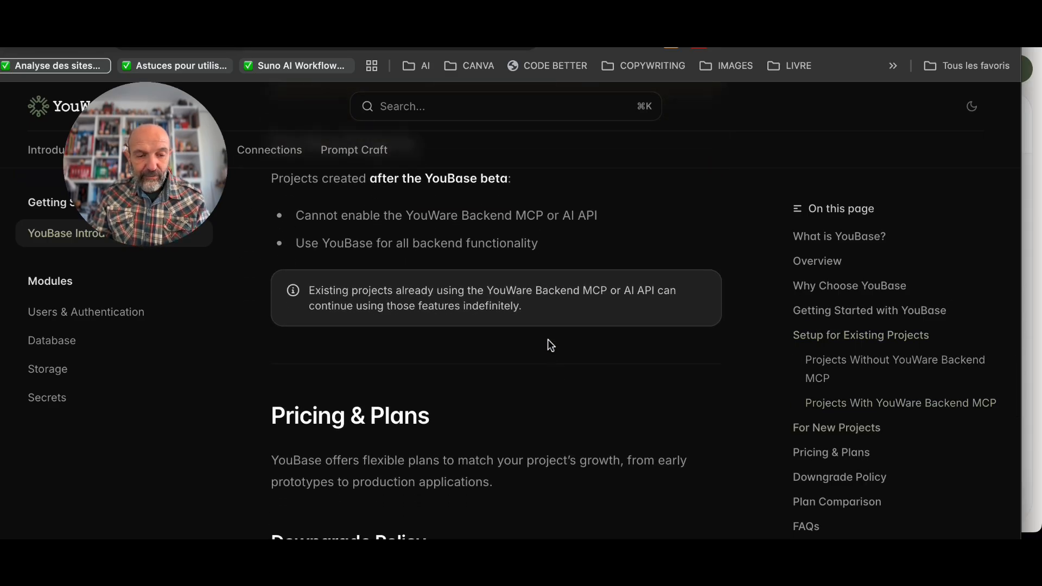
pyautogui.scroll(3, 538, 286)
pyautogui.scroll(-3, 538, 287)
pyautogui.scroll(-10, 539, 286)
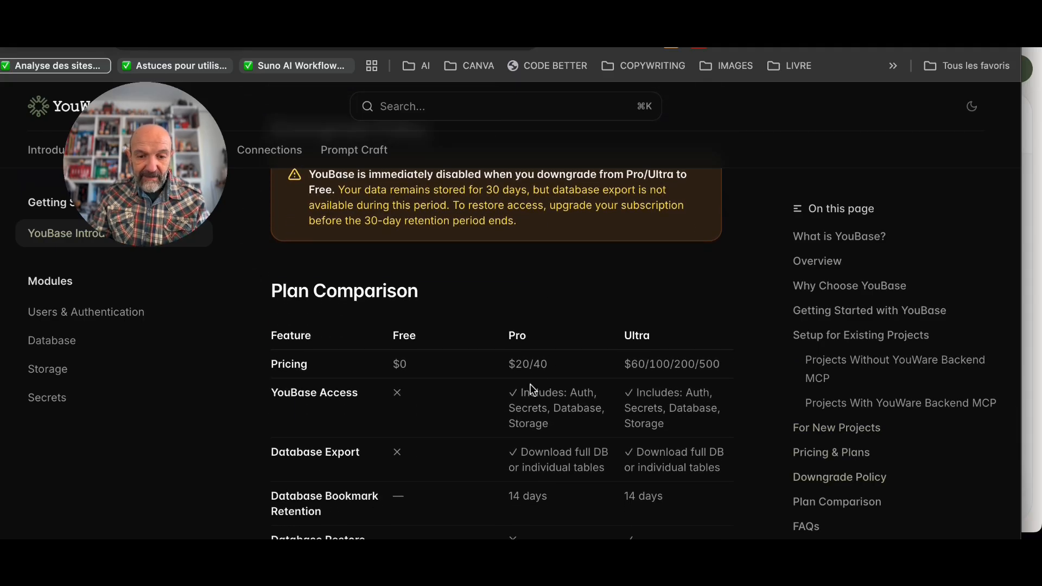
pyautogui.scroll(-8, 530, 386)
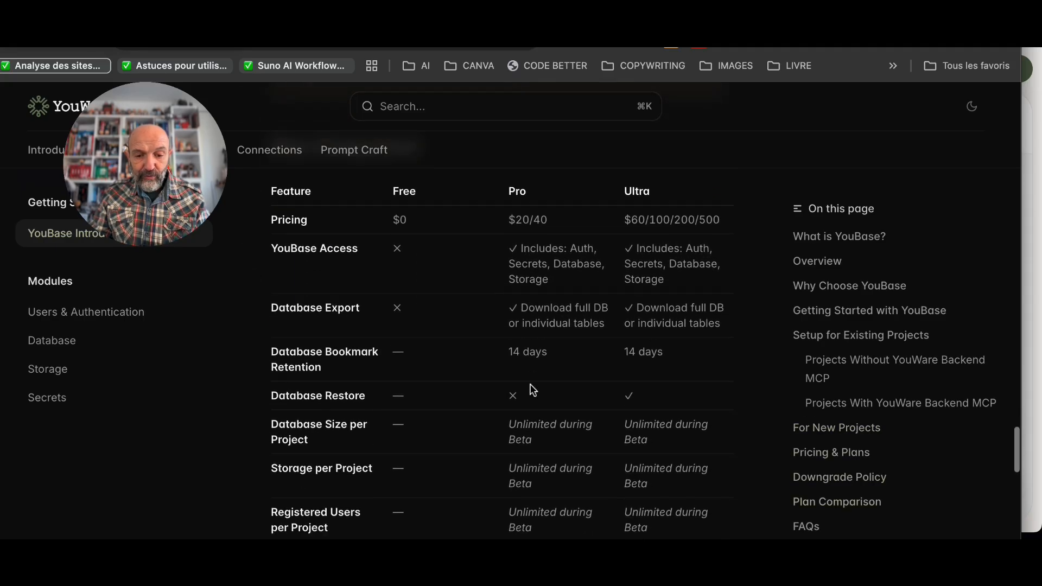
pyautogui.scroll(-4, 530, 383)
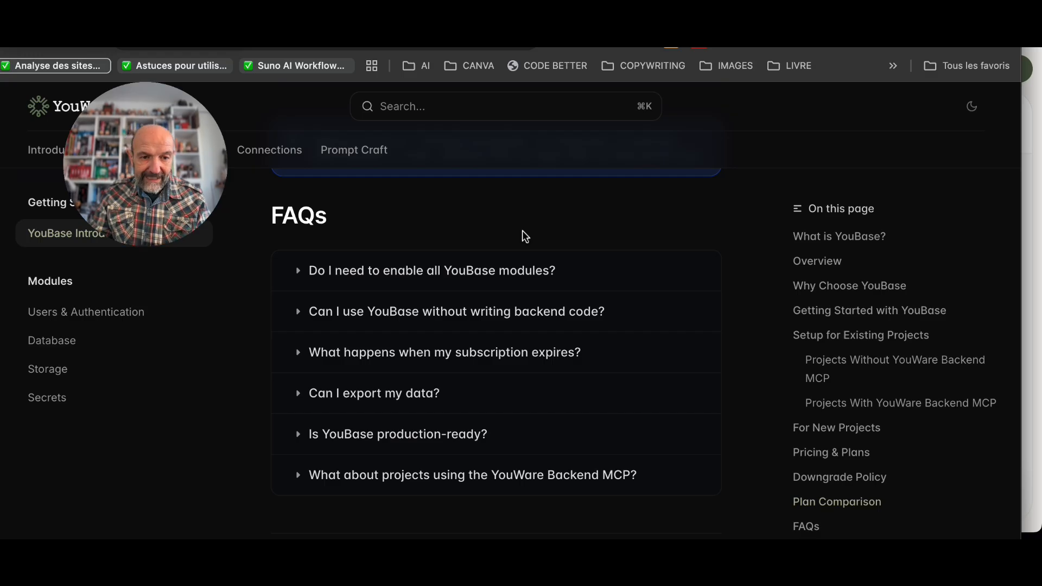
pyautogui.scroll(15, 525, 237)
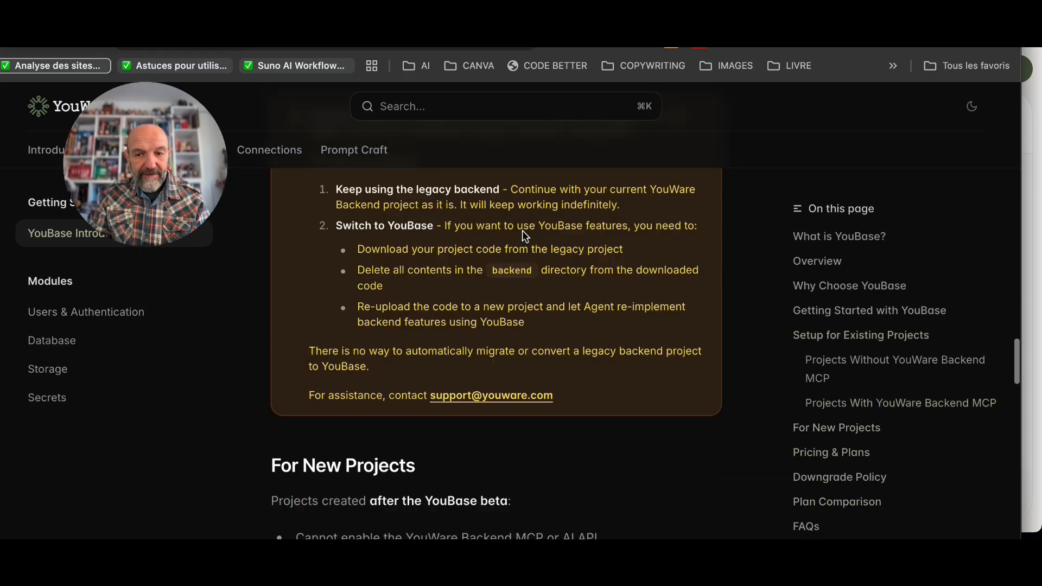
pyautogui.scroll(10, 524, 237)
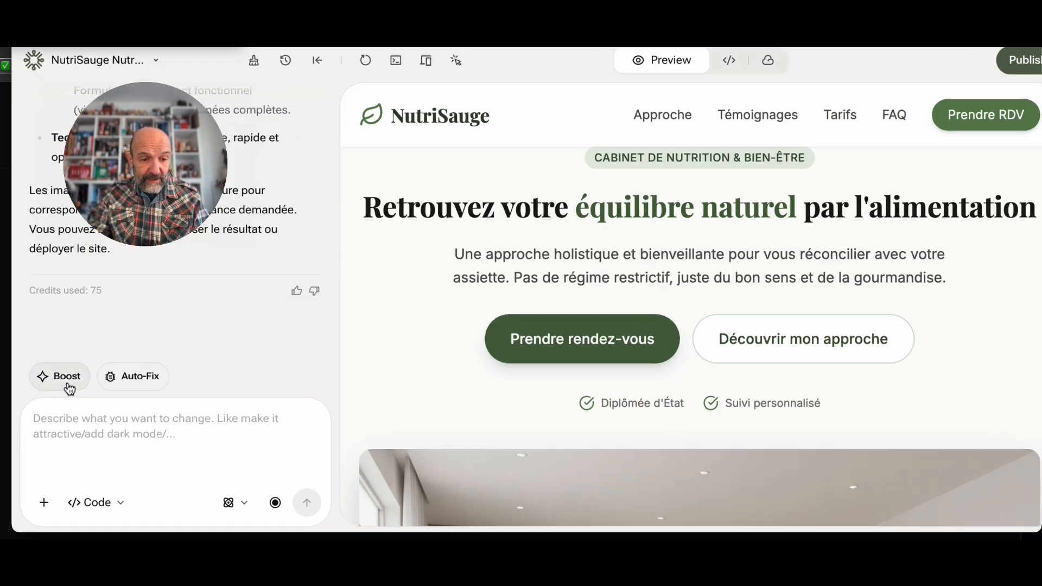
# Run a Boost on the NutriSauge project with the instruction "PUNCHY COLORS".
pyautogui.click(69, 388)
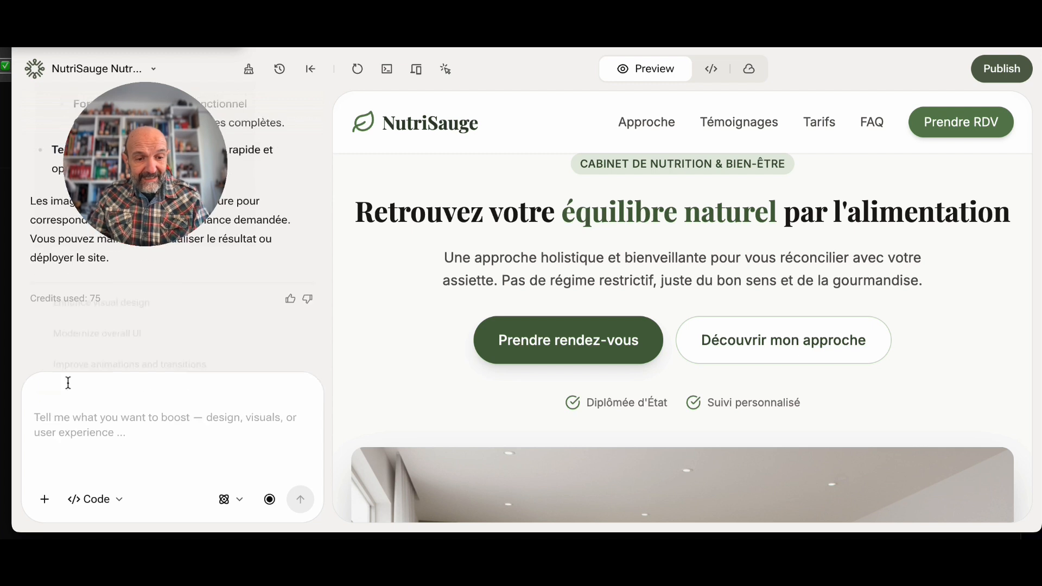
pyautogui.click(62, 419)
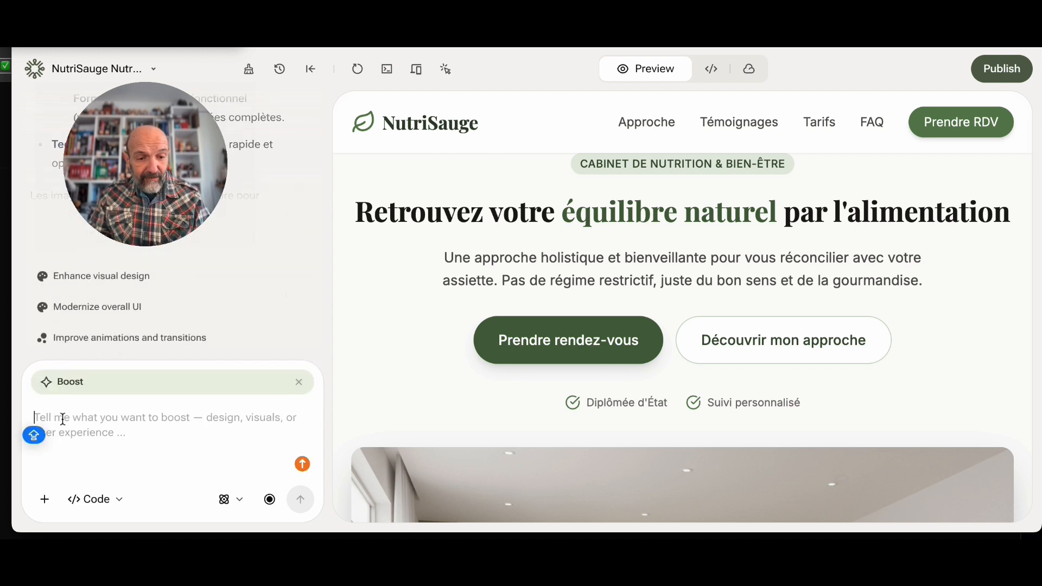
pyautogui.write('PUNCHY COLORS')
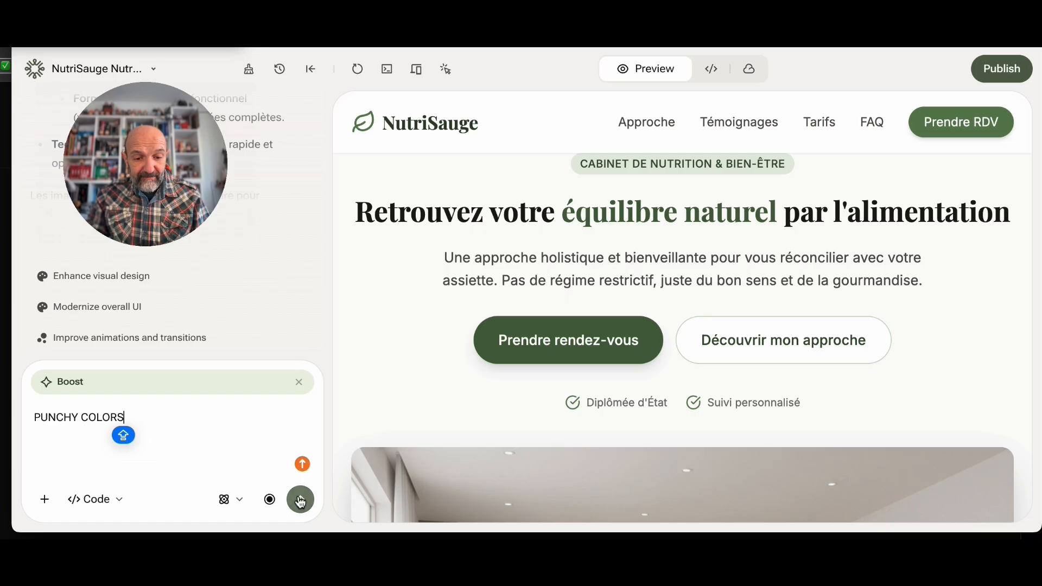
pyautogui.click(300, 499)
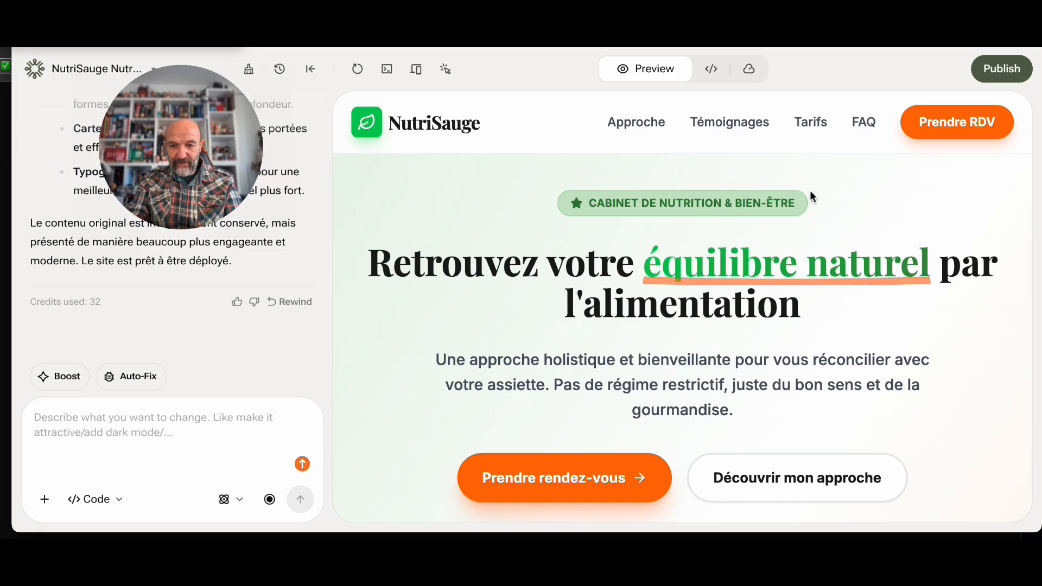
# Examine the boosted NutriSauge page from the hero through approach cards, testimonials, pricing and FAQ to the contact section.
pyautogui.scroll(-10, 718, 334)
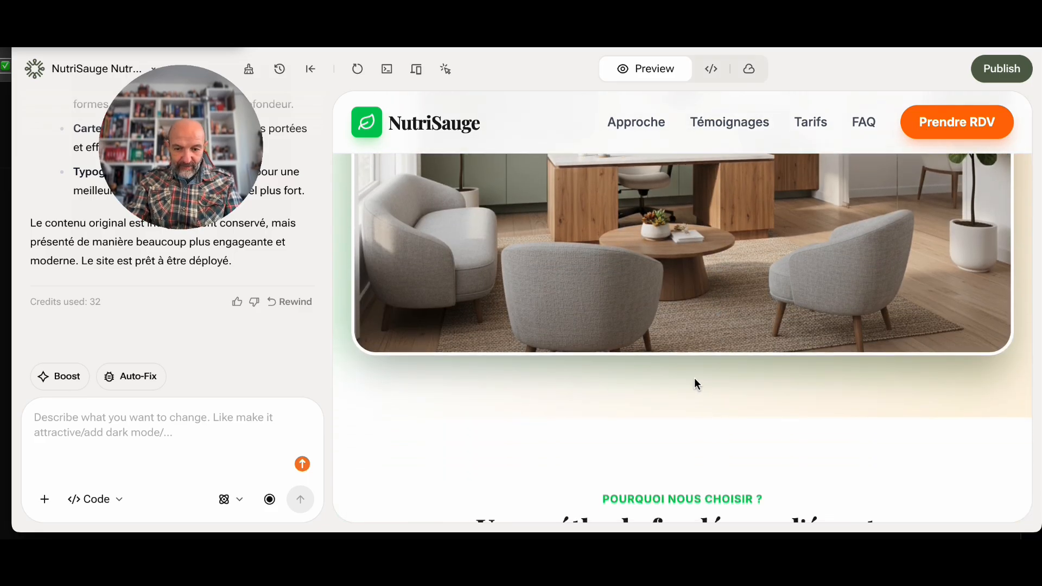
pyautogui.scroll(-10, 696, 382)
pyautogui.scroll(-3, 696, 382)
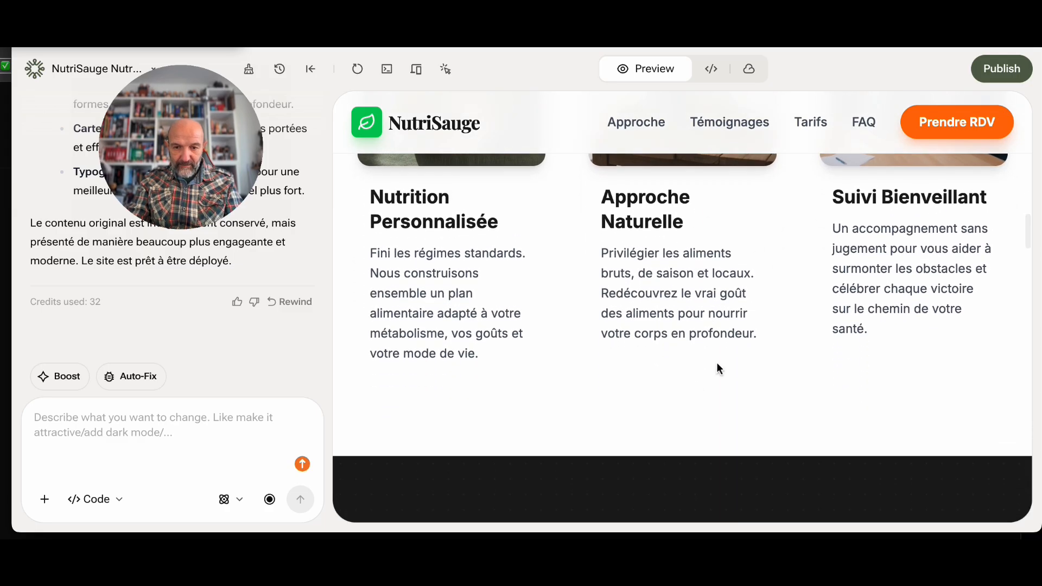
pyautogui.scroll(-8, 716, 363)
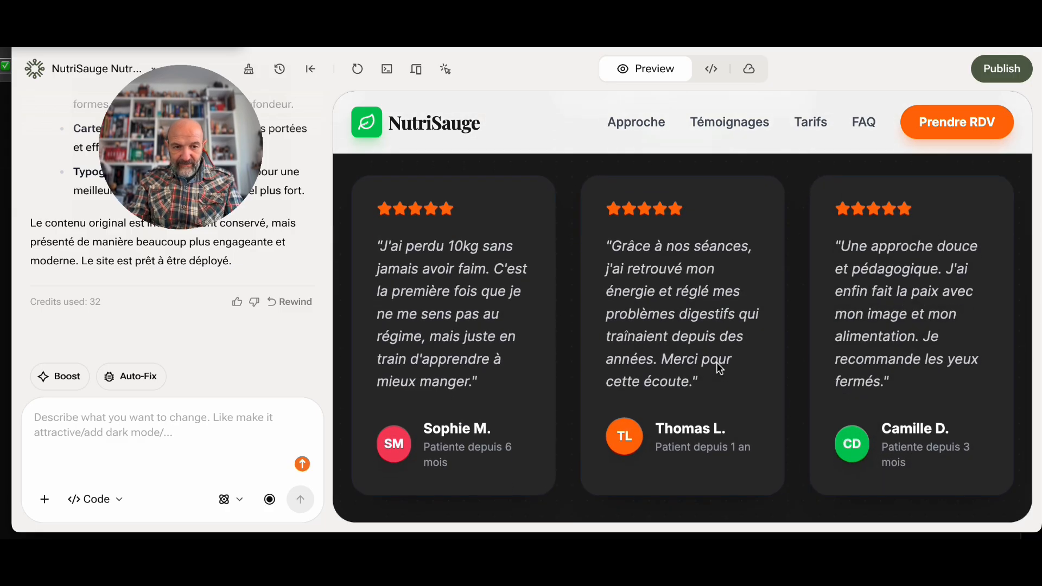
pyautogui.scroll(-5, 717, 366)
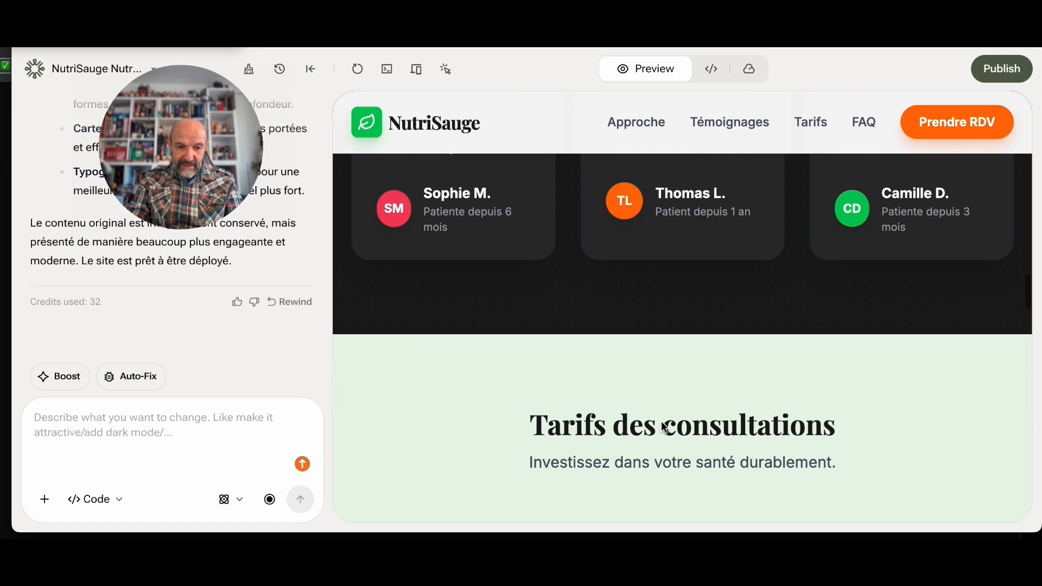
pyautogui.scroll(-5, 663, 426)
pyautogui.scroll(-8, 691, 327)
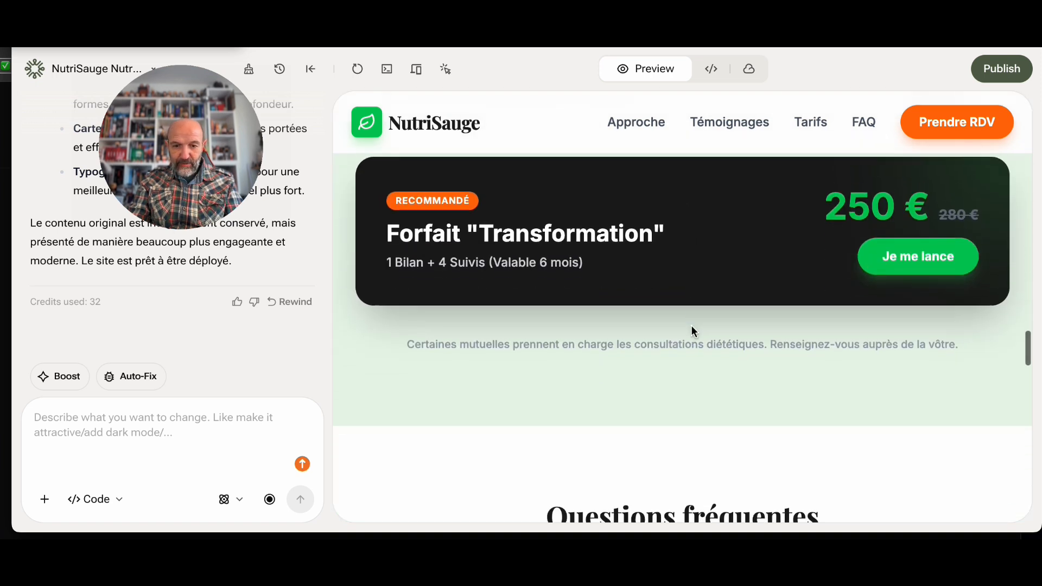
pyautogui.scroll(-3, 693, 331)
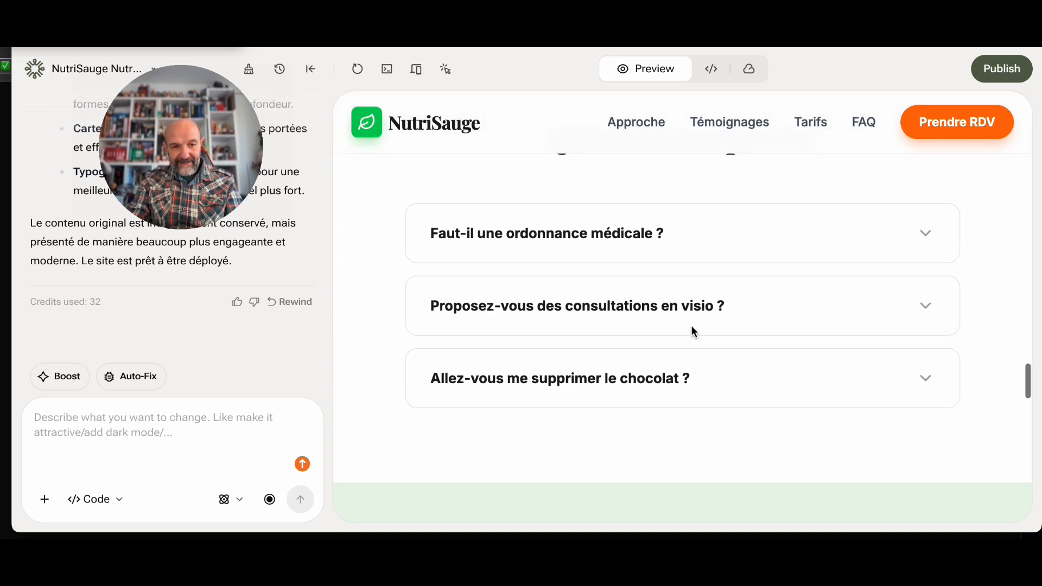
pyautogui.scroll(-3, 693, 331)
pyautogui.scroll(-1, 694, 331)
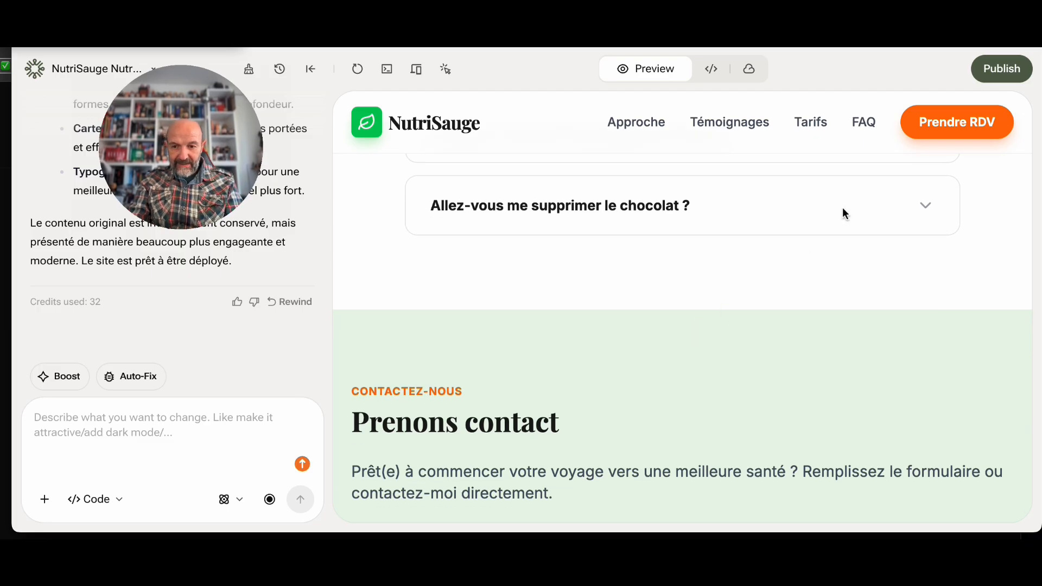
# Check the chocolate question's answer in the FAQ, then review the contact form and footer and return to the hero section.
pyautogui.click(926, 213)
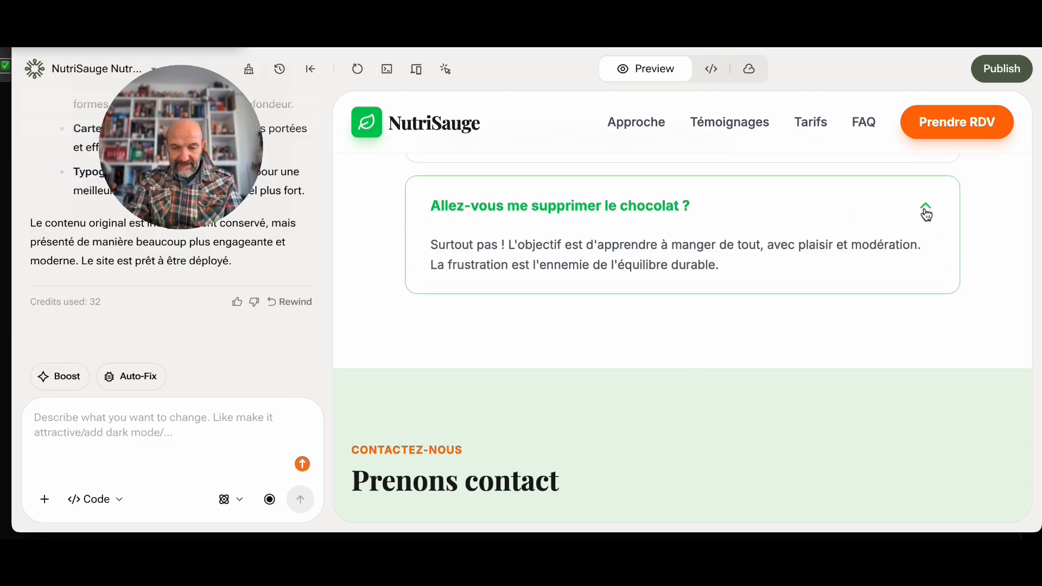
pyautogui.click(926, 213)
pyautogui.scroll(2, 723, 241)
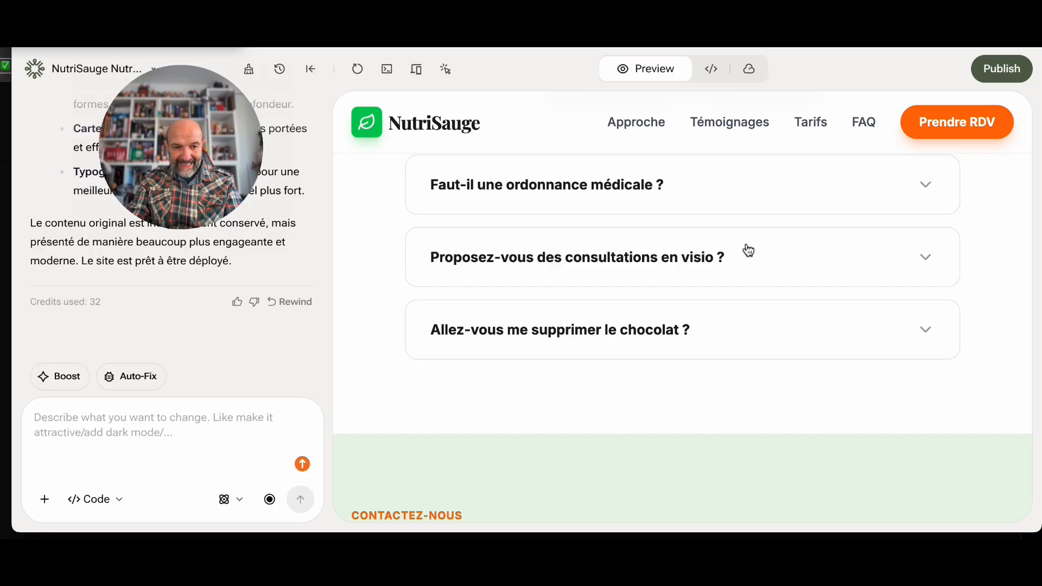
pyautogui.scroll(-10, 653, 344)
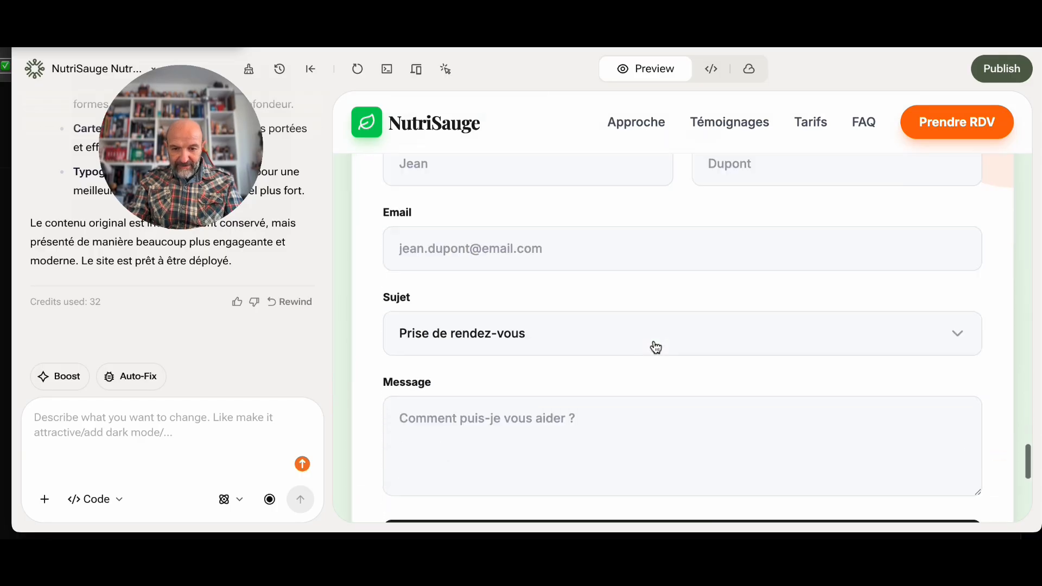
pyautogui.scroll(-8, 655, 348)
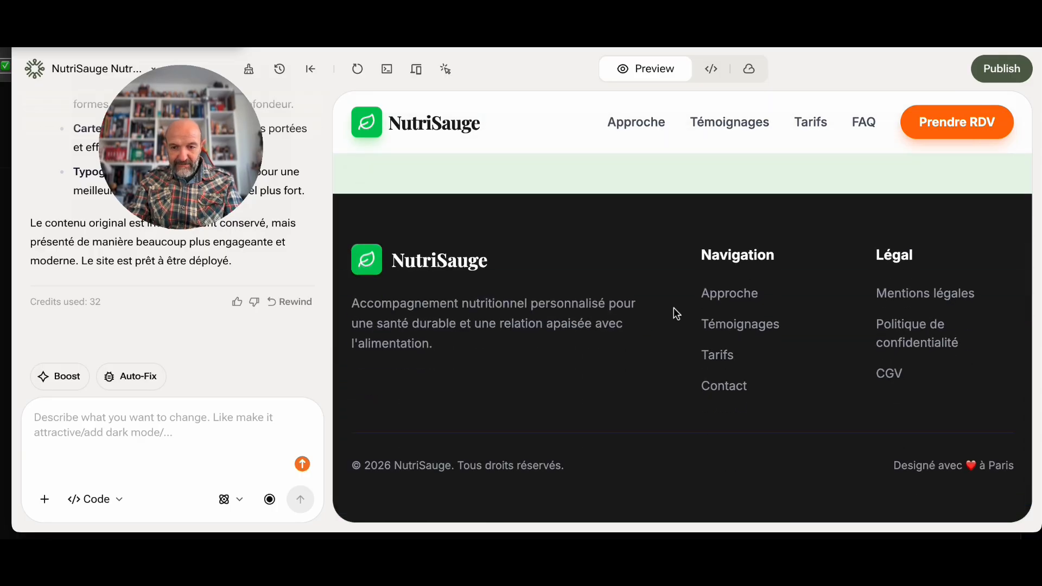
pyautogui.scroll(20, 668, 235)
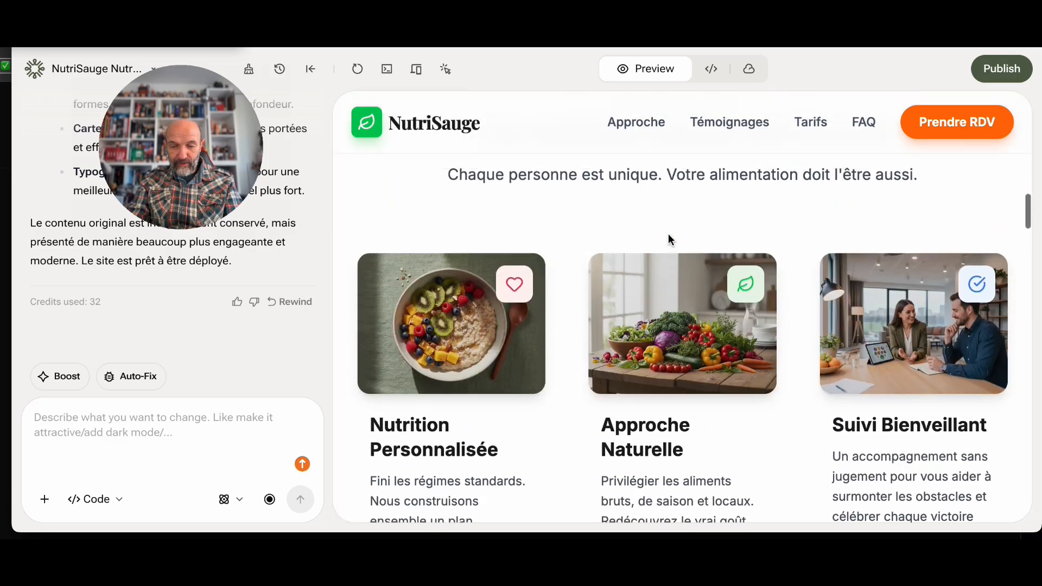
pyautogui.scroll(5, 668, 238)
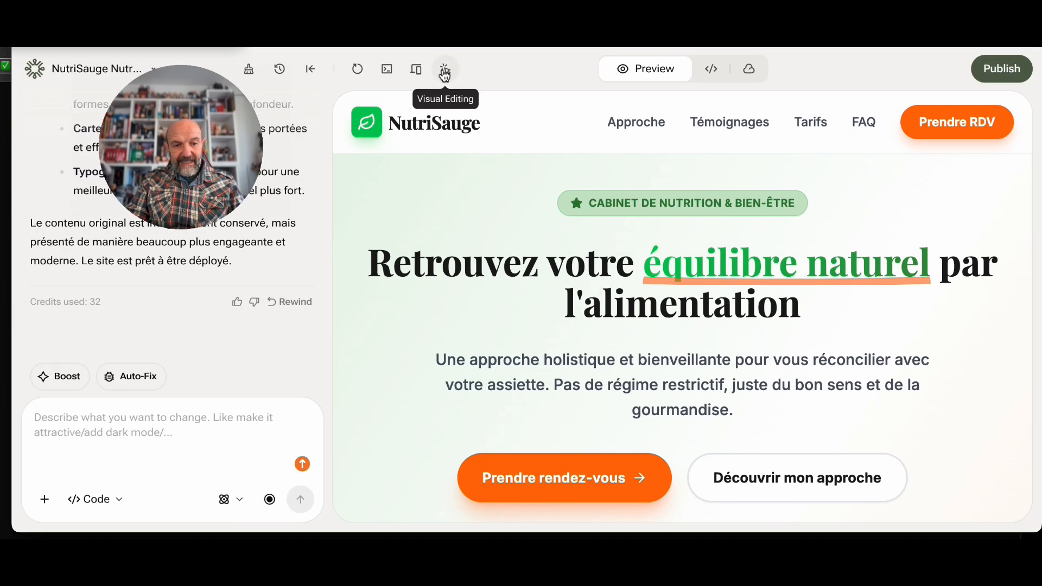
# Turn on Visual Editing and set the text color of the hero badge "CABINET DE NUTRITION & BIEN-ÊTRE" to orange f87416.
pyautogui.click(445, 72)
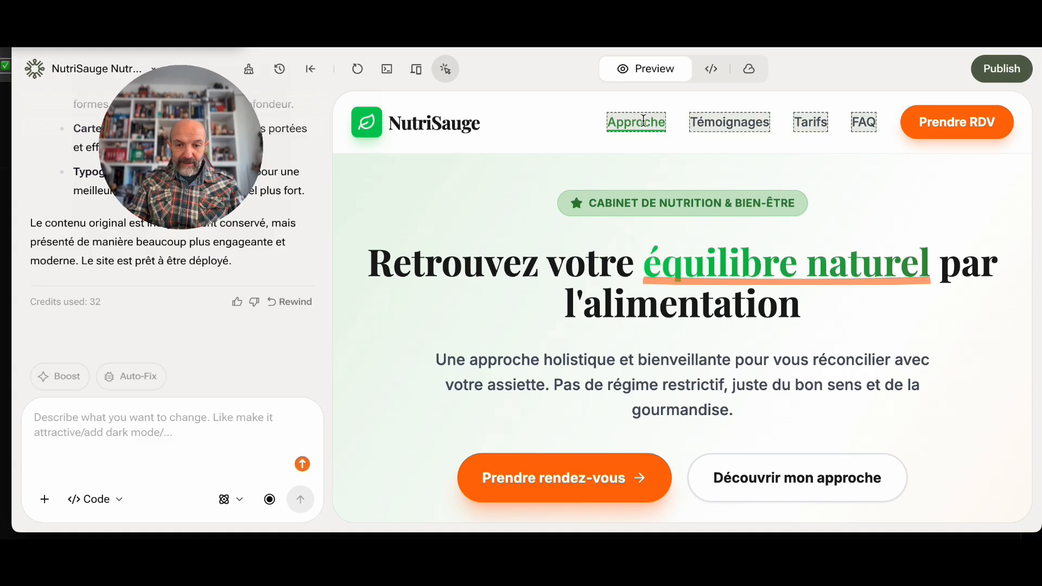
pyautogui.click(607, 203)
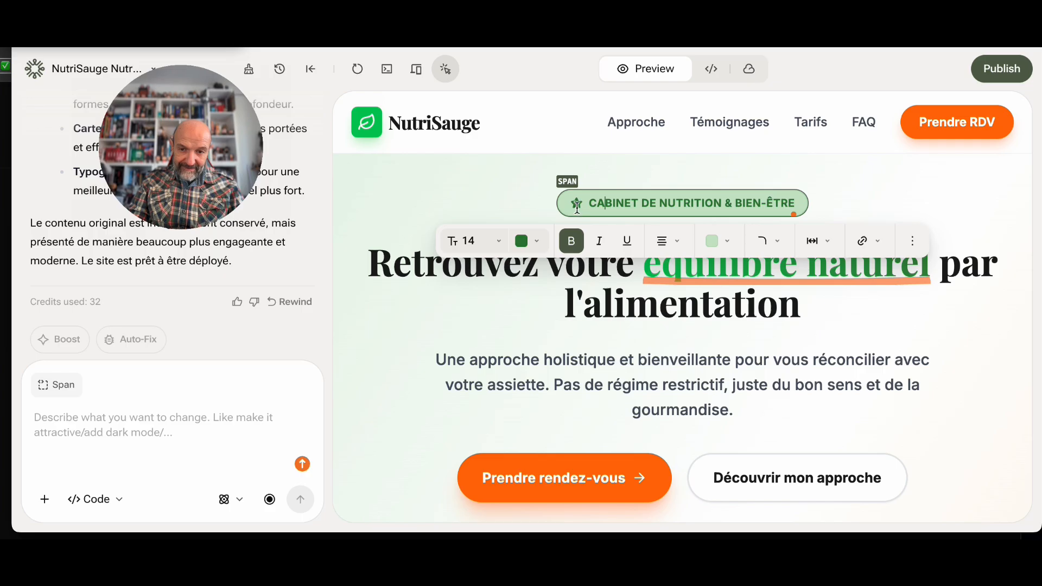
pyautogui.click(533, 239)
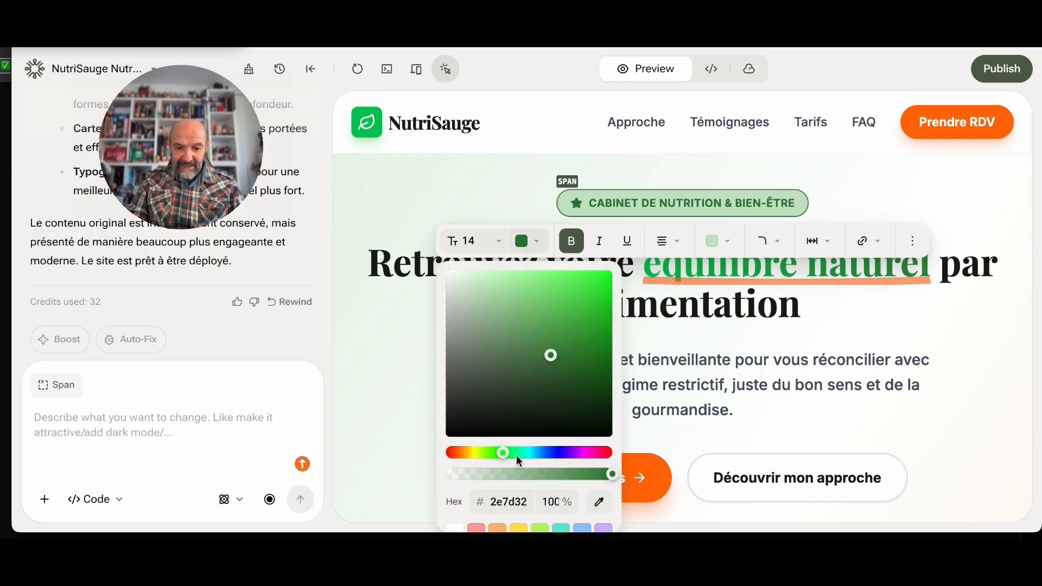
pyautogui.scroll(-2, 516, 455)
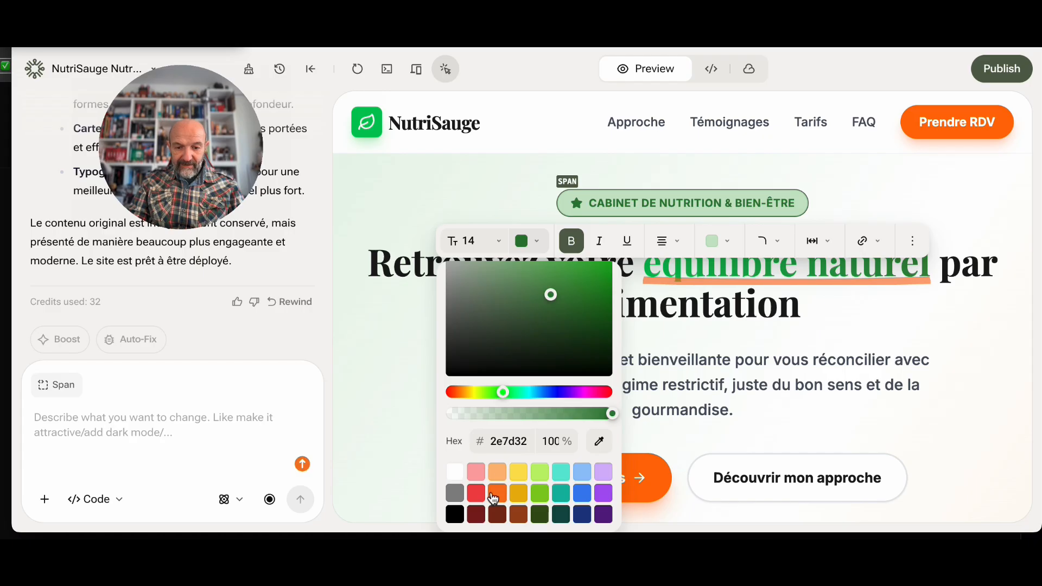
pyautogui.click(493, 497)
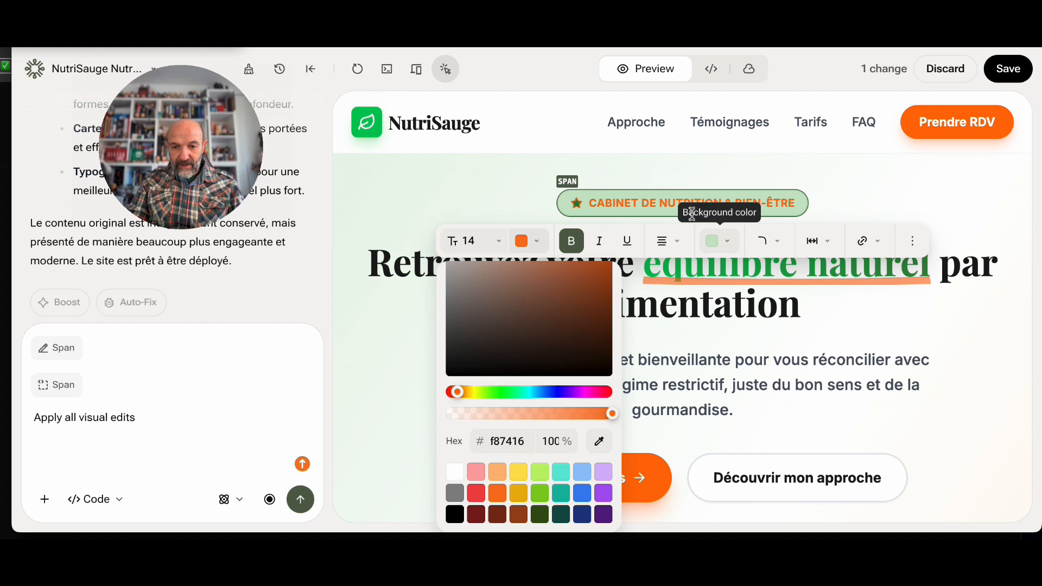
# Set the hero badge's background color to light orange fdba74.
pyautogui.click(727, 245)
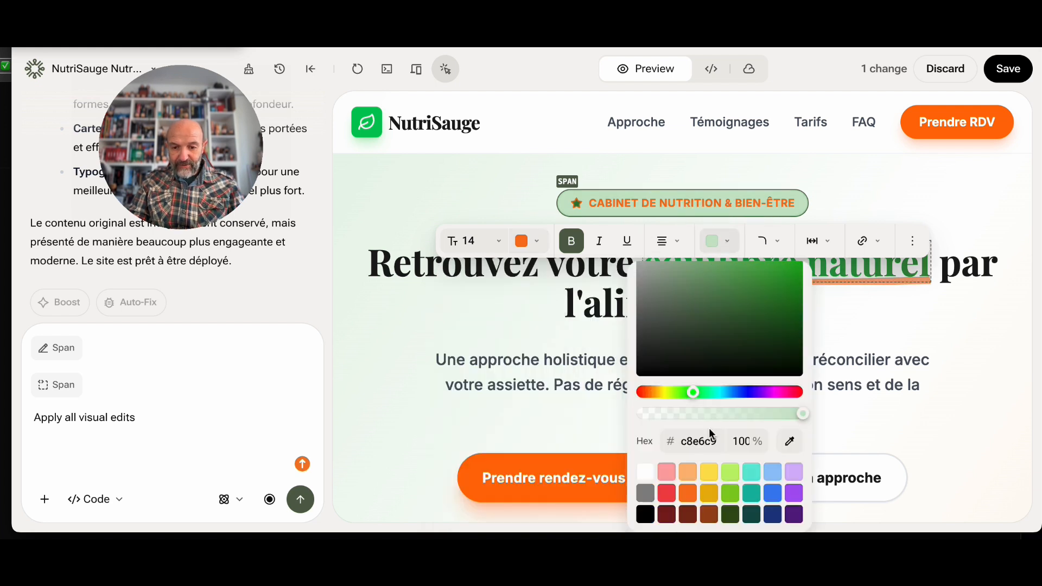
pyautogui.click(687, 473)
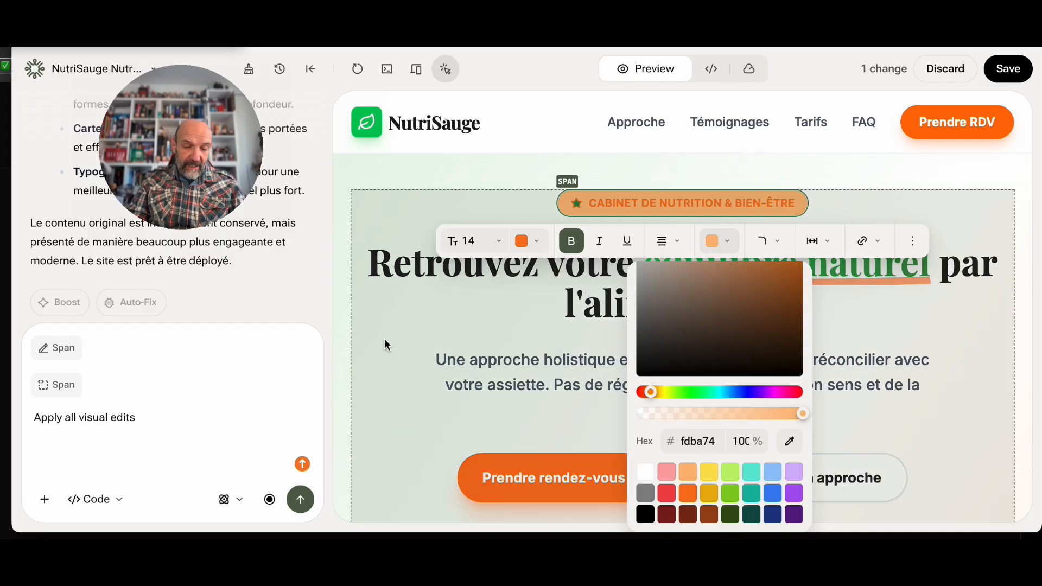
pyautogui.click(385, 339)
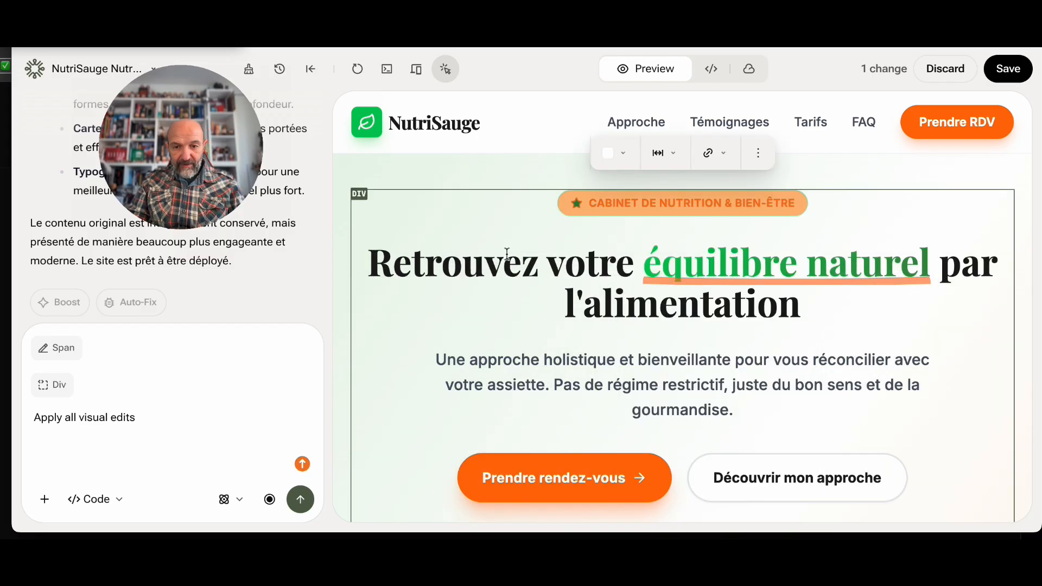
# Inspect the visual editing options for the hero badge's star icon and for its text.
pyautogui.click(576, 203)
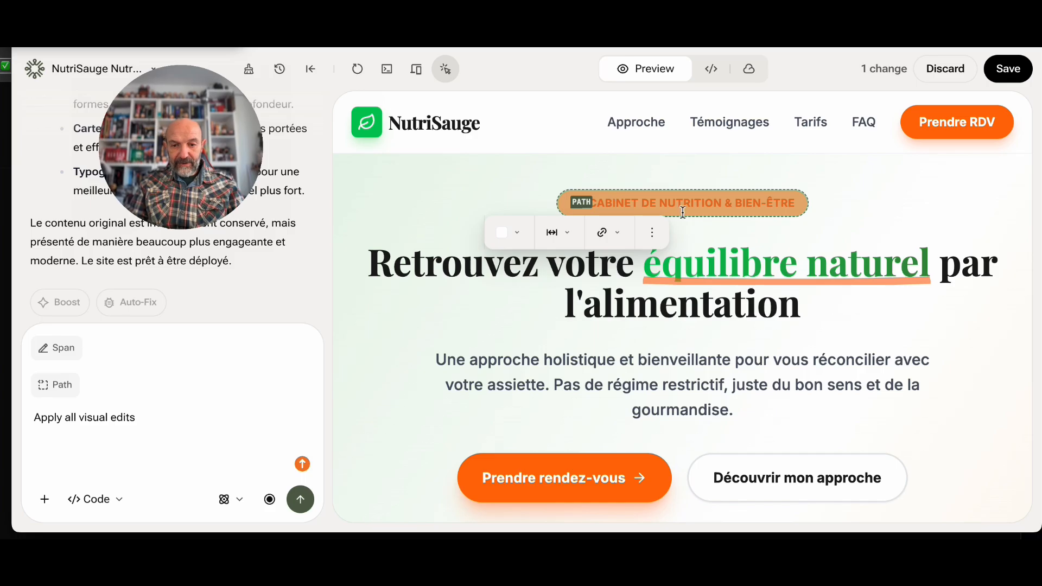
pyautogui.click(704, 203)
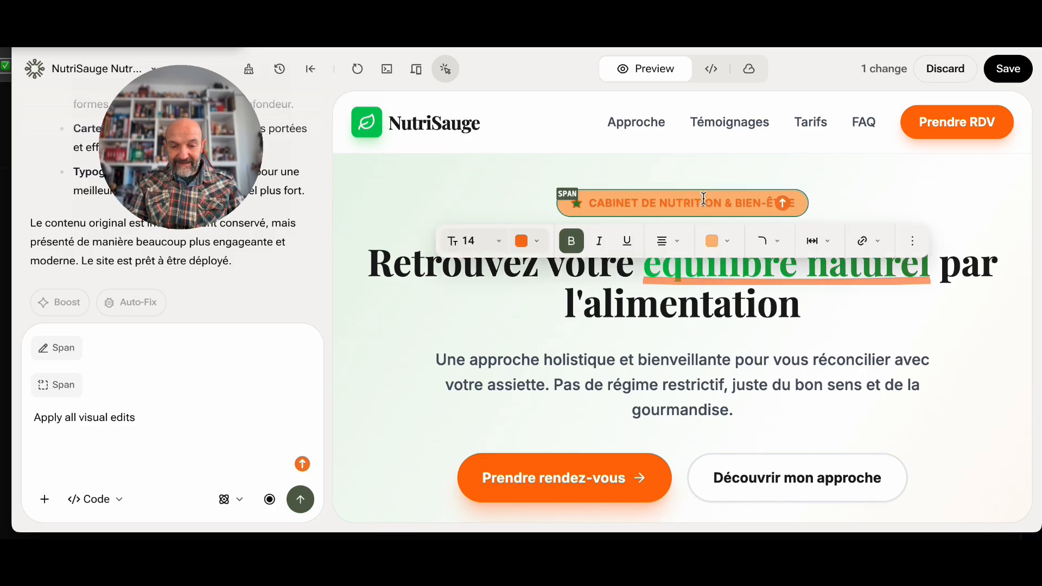
pyautogui.click(600, 241)
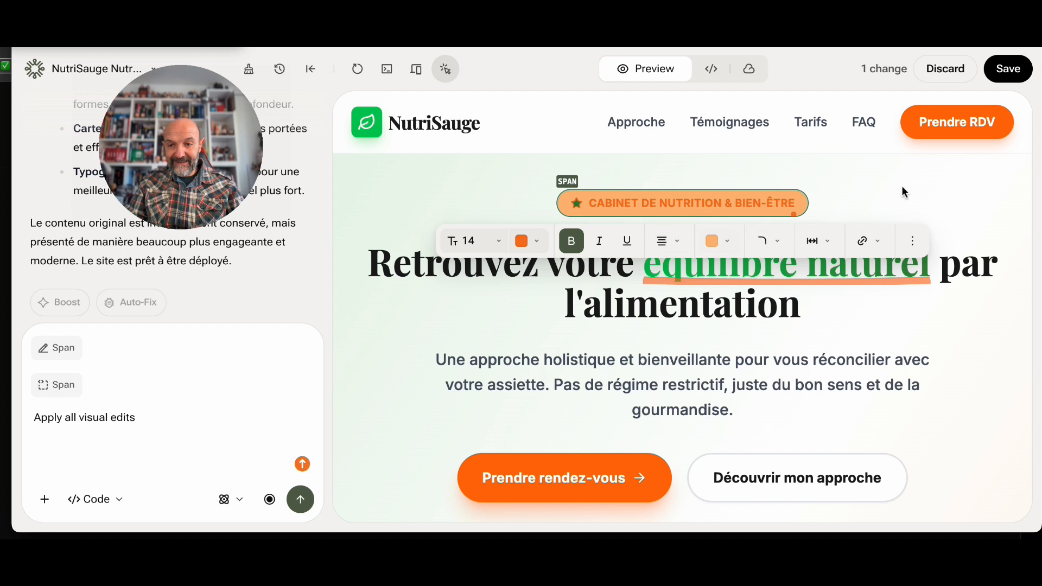
# Inspect the editing options of the "Prendre RDV" button, including its link setting.
pyautogui.click(954, 121)
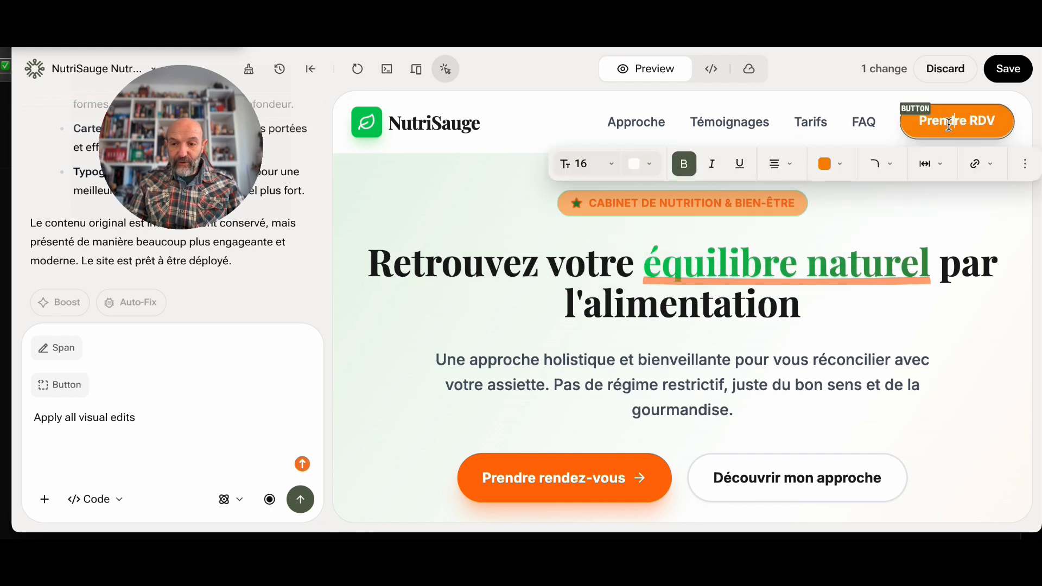
pyautogui.click(989, 165)
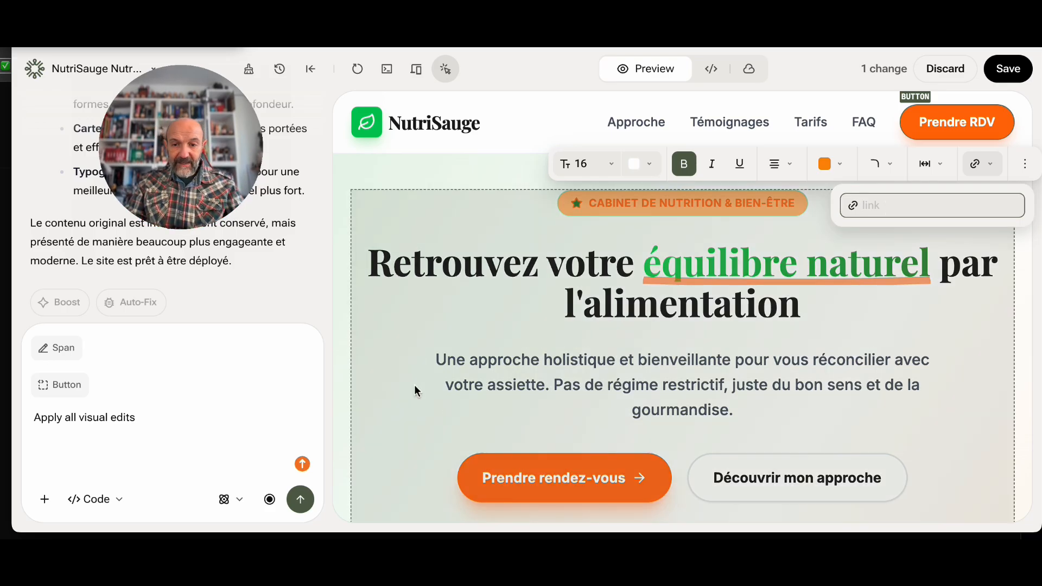
pyautogui.click(415, 391)
# Inspect the hero office image's editing options, including its link setting and the code and delete actions.
pyautogui.scroll(-8, 415, 390)
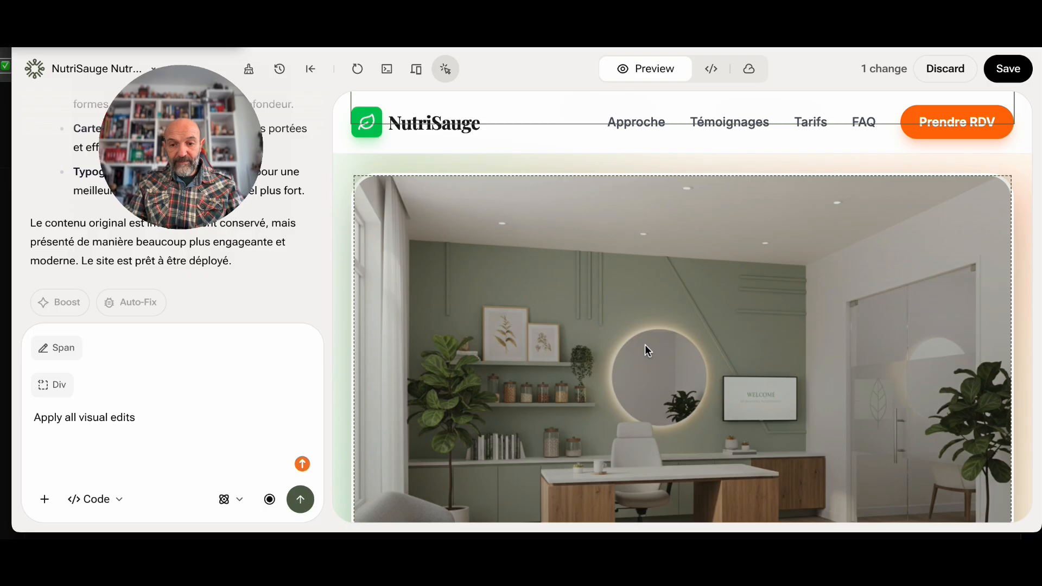
pyautogui.click(644, 347)
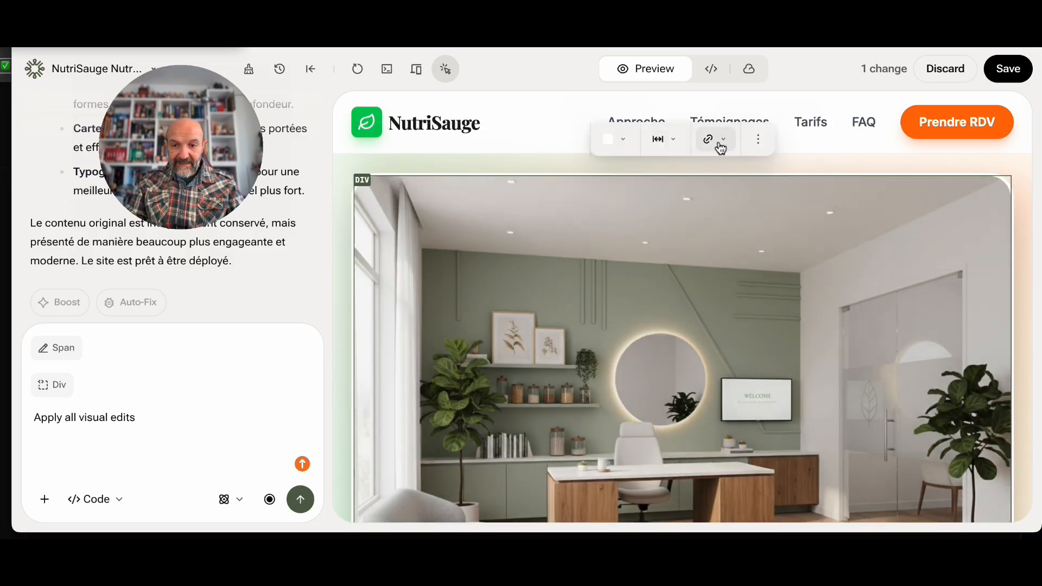
pyautogui.click(719, 145)
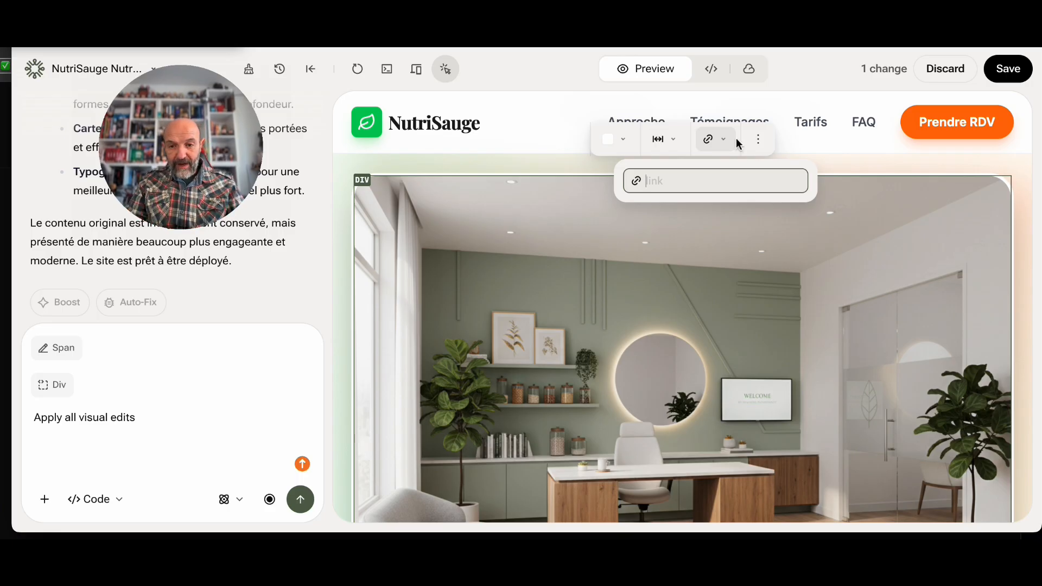
pyautogui.click(752, 143)
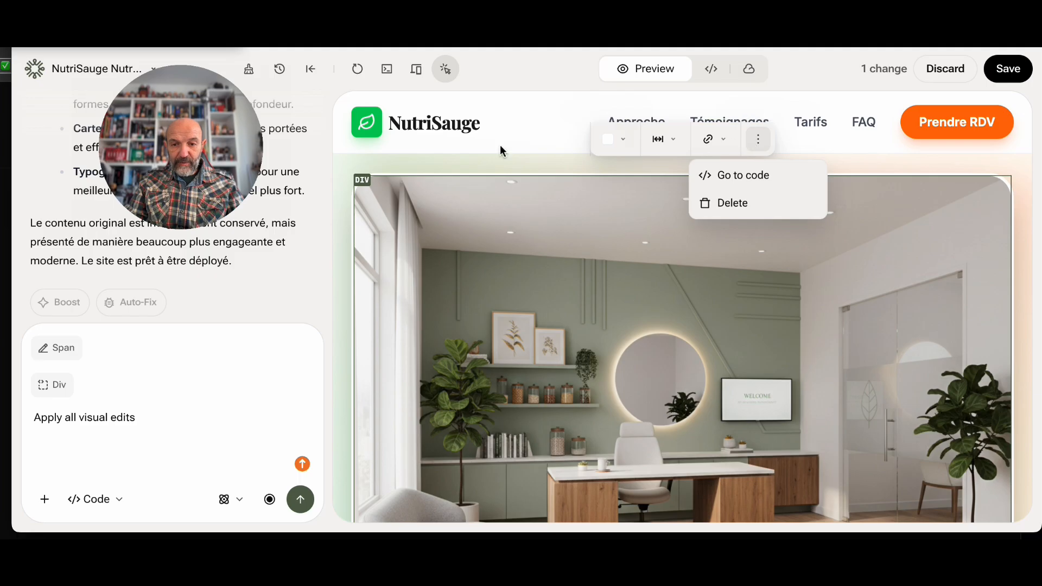
pyautogui.click(503, 161)
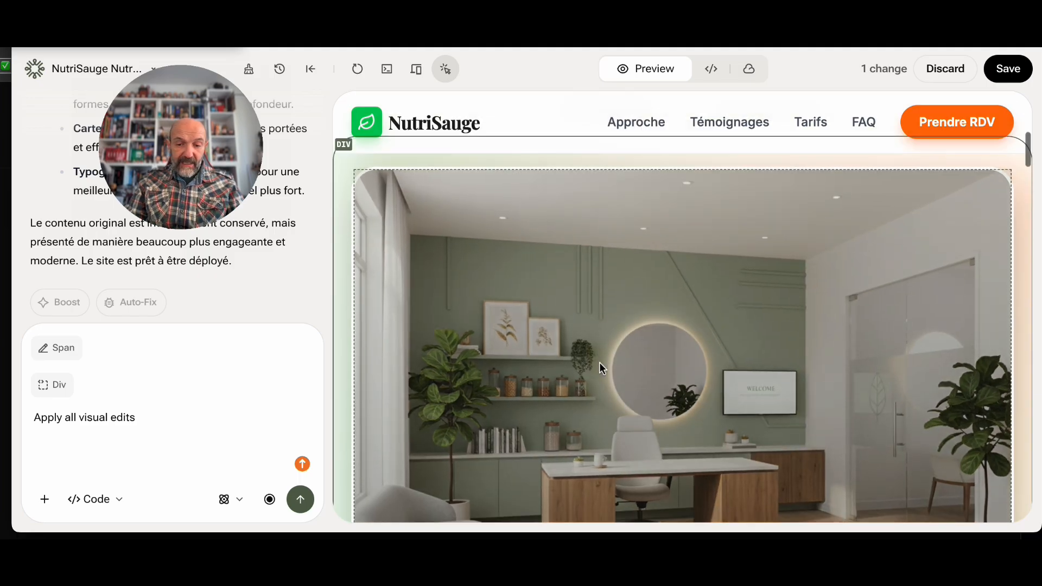
# Inspect the background color options for the image block of the "Approche Naturelle" card.
pyautogui.scroll(-10, 599, 362)
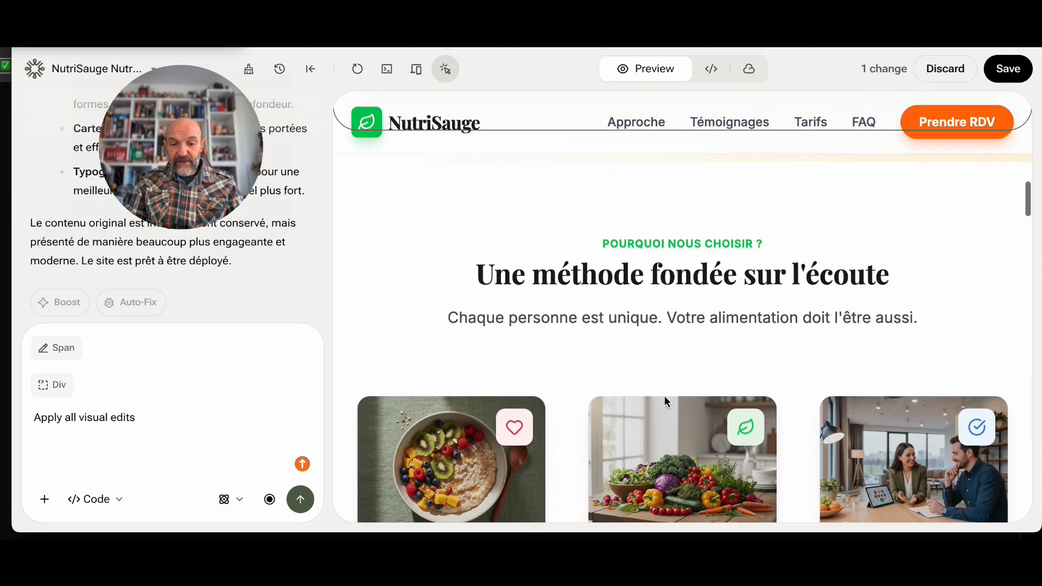
pyautogui.scroll(-4, 664, 396)
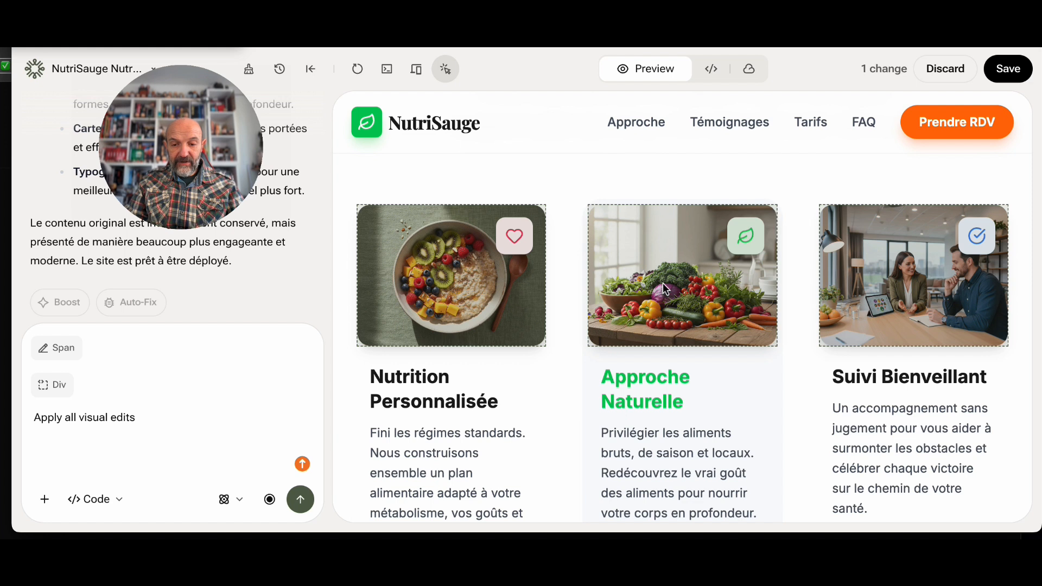
pyautogui.click(665, 288)
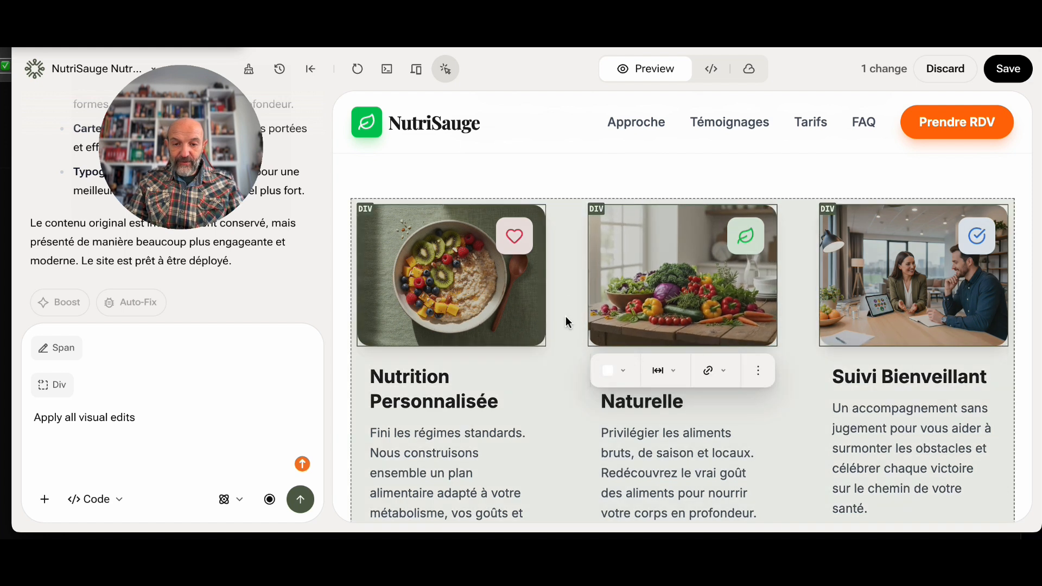
pyautogui.click(622, 374)
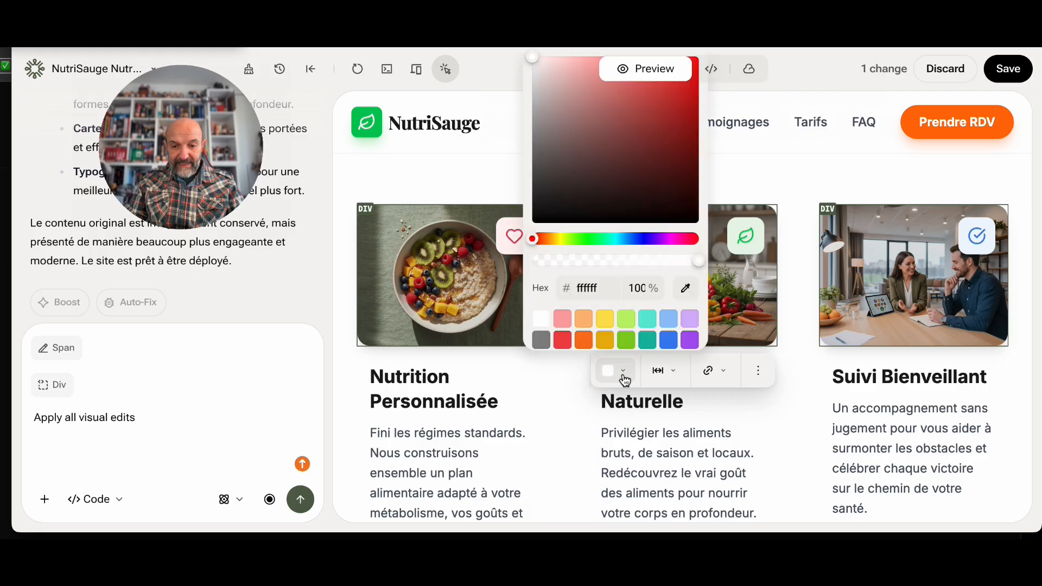
pyautogui.click(564, 421)
# Inspect the editing options for the "Bilan Initial de Nutrition" heading and its pricing card in the Tarifs section.
pyautogui.scroll(-5, 564, 421)
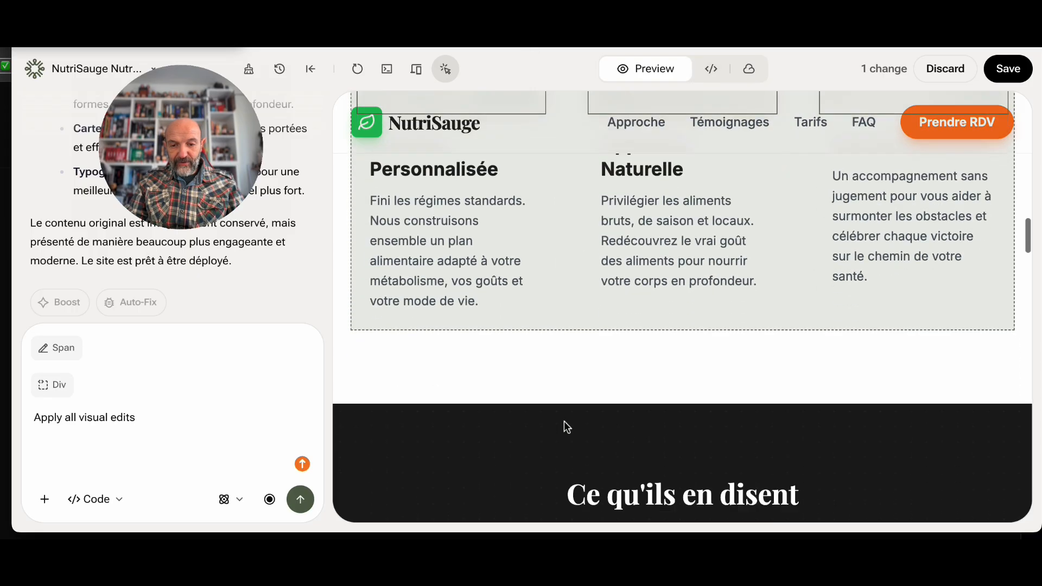
pyautogui.scroll(-5, 564, 421)
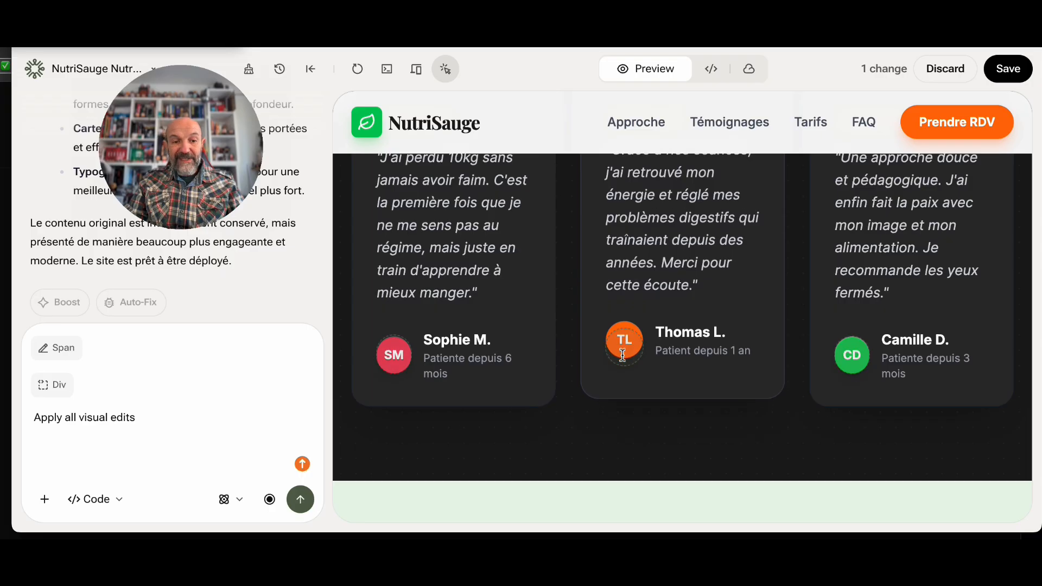
pyautogui.scroll(-5, 622, 355)
pyautogui.scroll(-1, 622, 354)
pyautogui.click(665, 341)
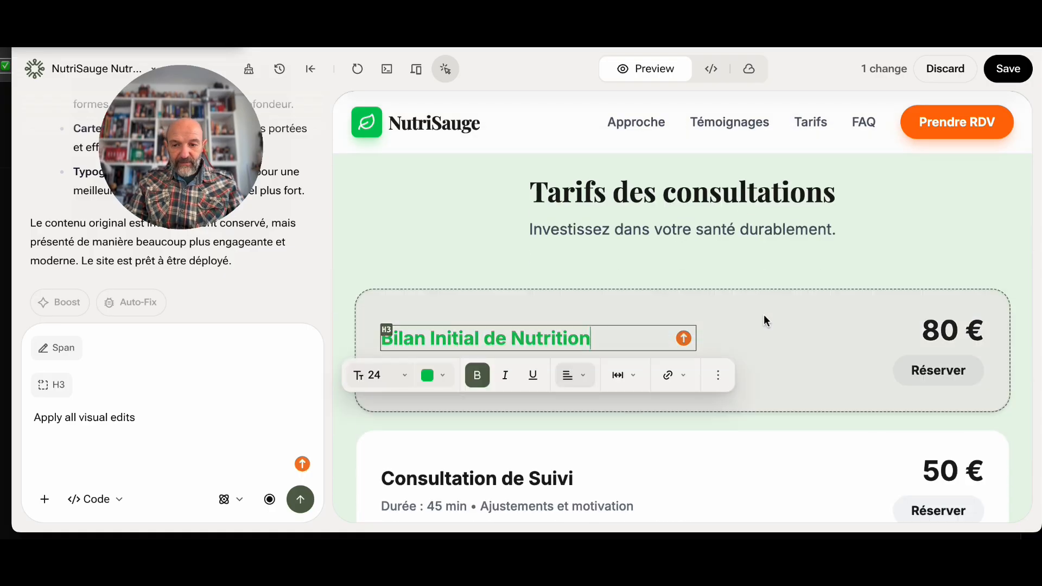
pyautogui.click(764, 314)
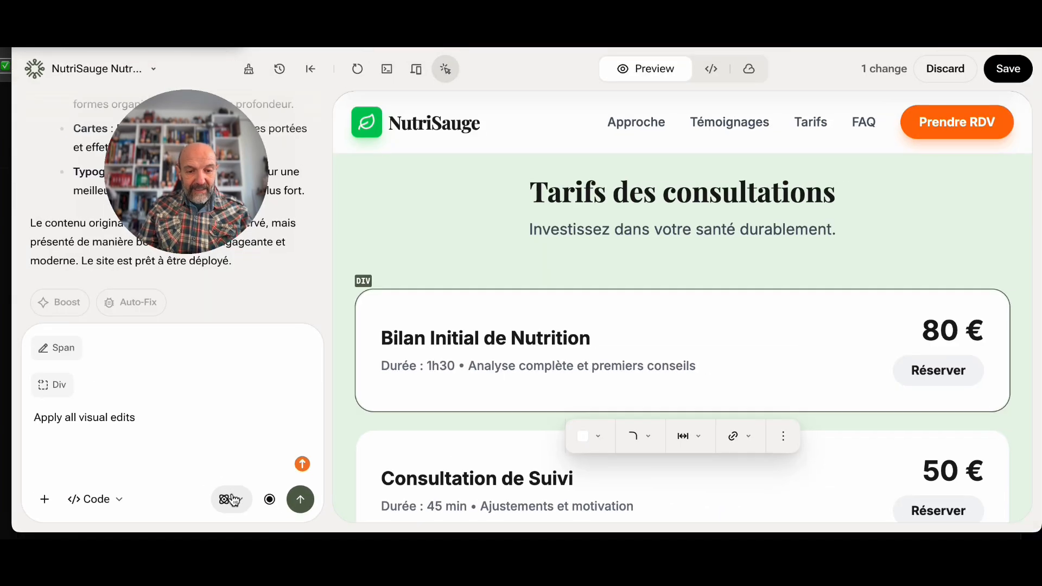
# Examine the AI models available for the project chat, from Auto through Kimi K2 Thinking.
pyautogui.click(237, 503)
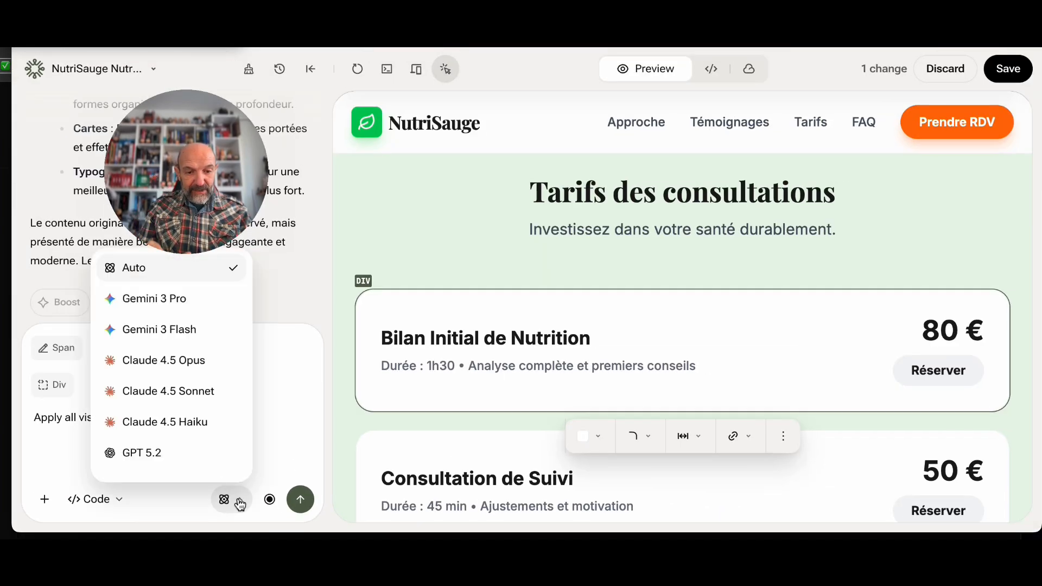
pyautogui.scroll(-4, 154, 400)
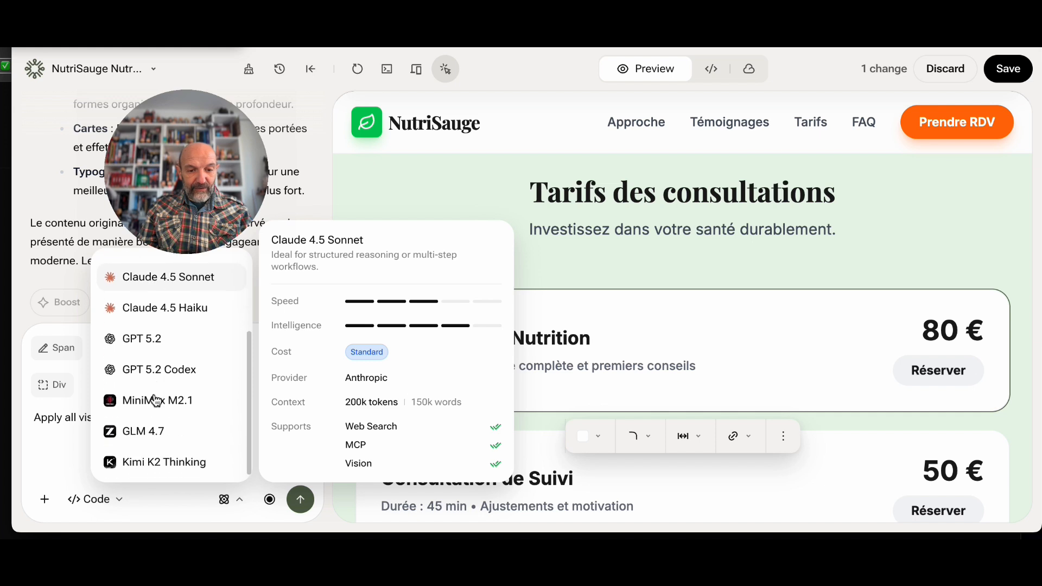
pyautogui.scroll(4, 156, 400)
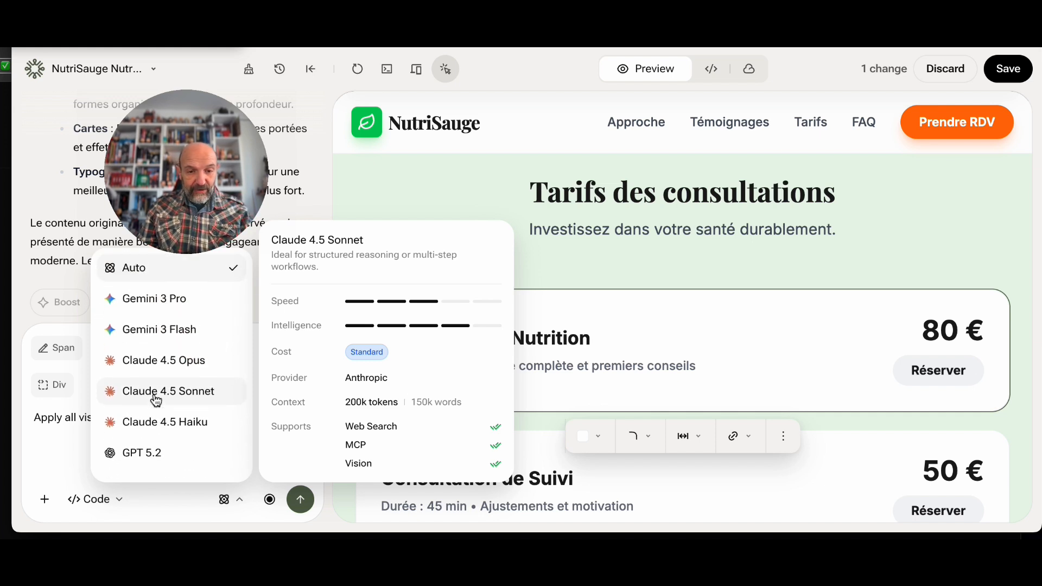
# Review the rest of the AI model list, including MiniMax M2.1 and GLM 4.7, keeping Auto selected.
pyautogui.scroll(-1, 156, 400)
pyautogui.scroll(-3, 156, 401)
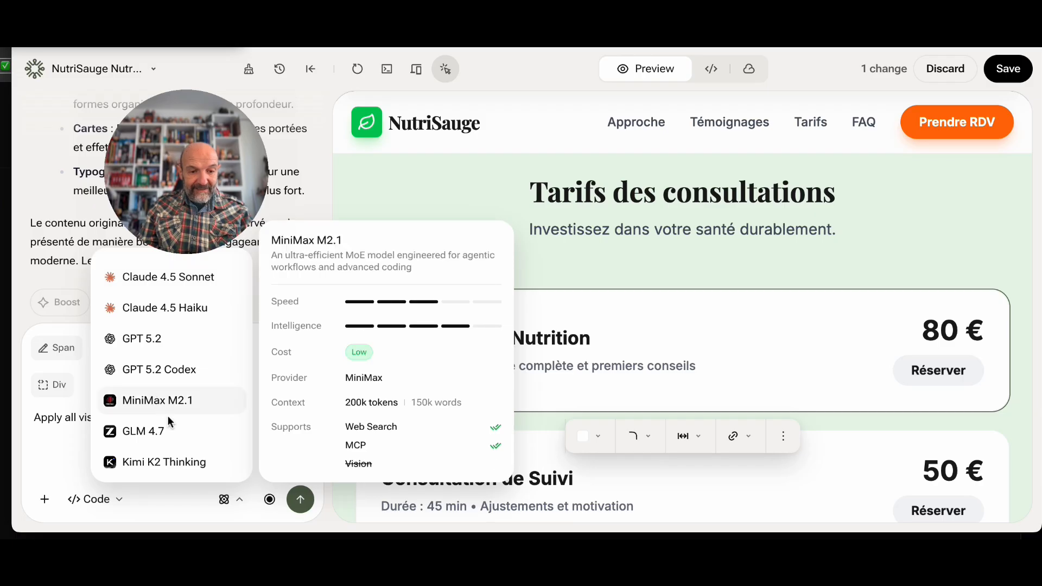
pyautogui.scroll(3, 147, 433)
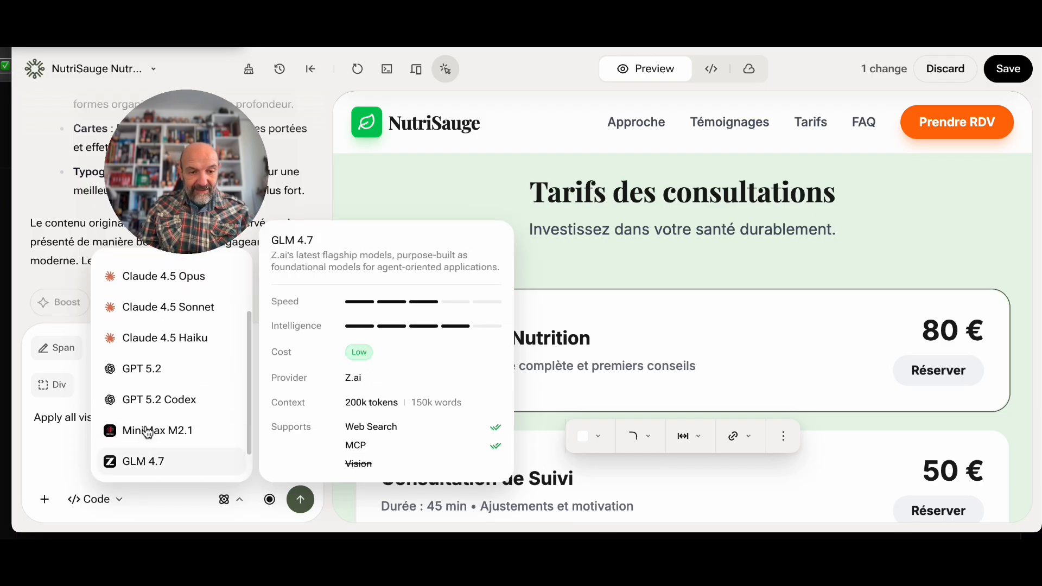
pyautogui.scroll(1, 147, 433)
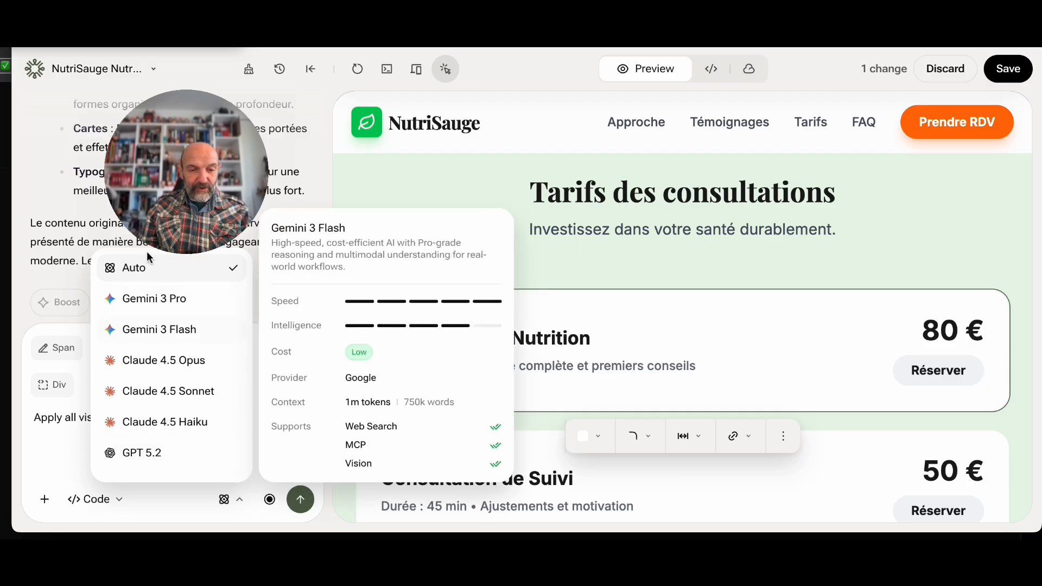
pyautogui.click(315, 233)
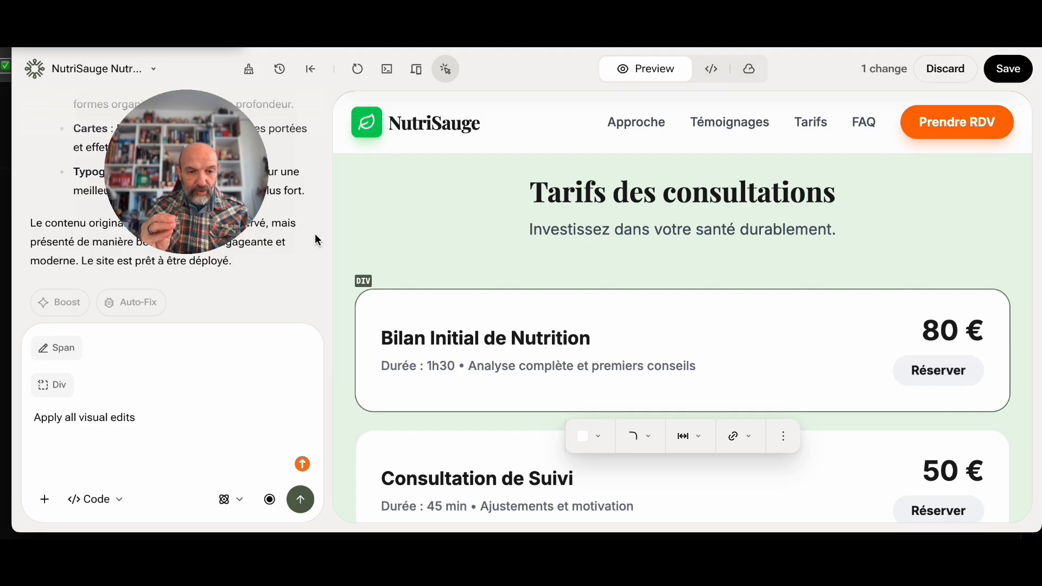
pyautogui.moveTo(203, 250); pyautogui.dragTo(176, 239)
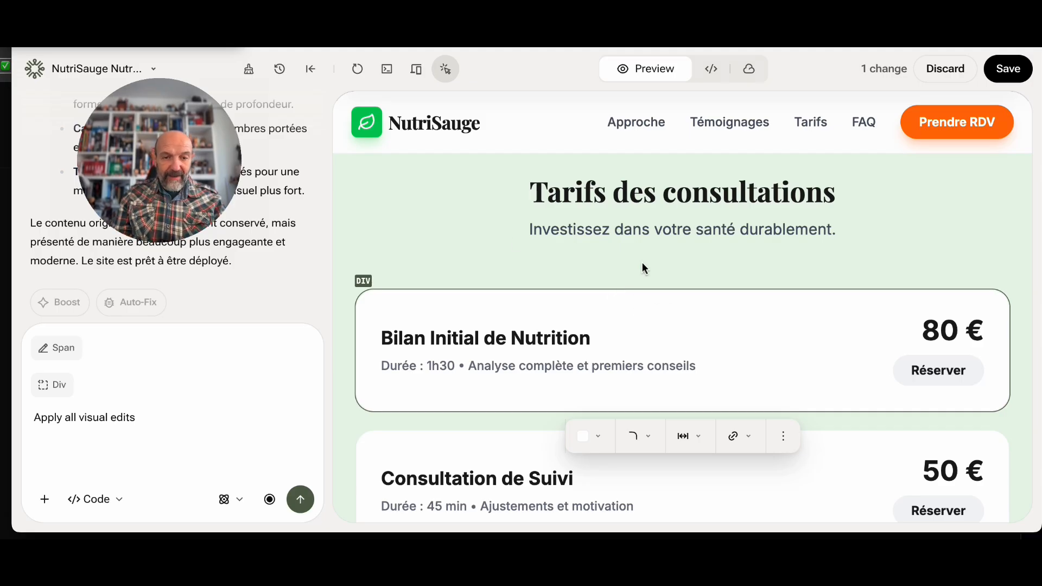
# Preview Version 1 from the modification history, discarding the pending visual edits, and look through the old landing page.
pyautogui.click(277, 69)
pyautogui.moveTo(187, 171); pyautogui.dragTo(142, 388)
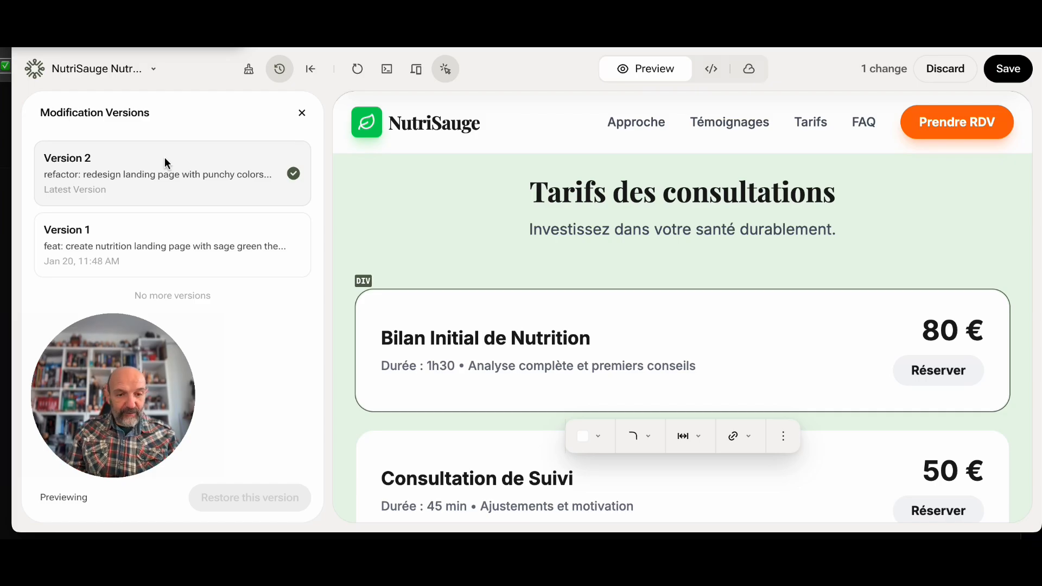
pyautogui.click(146, 248)
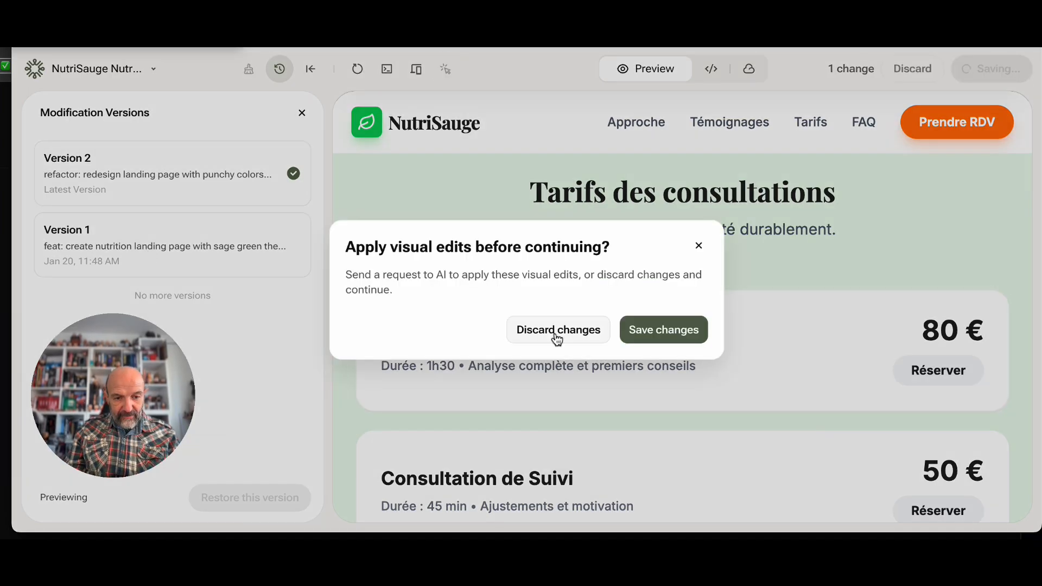
pyautogui.click(556, 333)
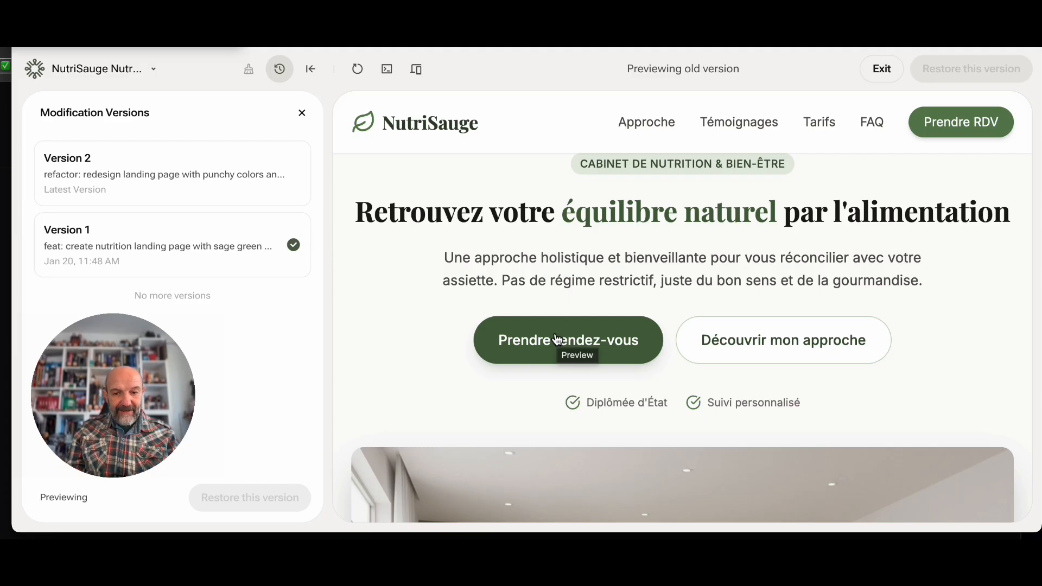
pyautogui.scroll(-5, 703, 341)
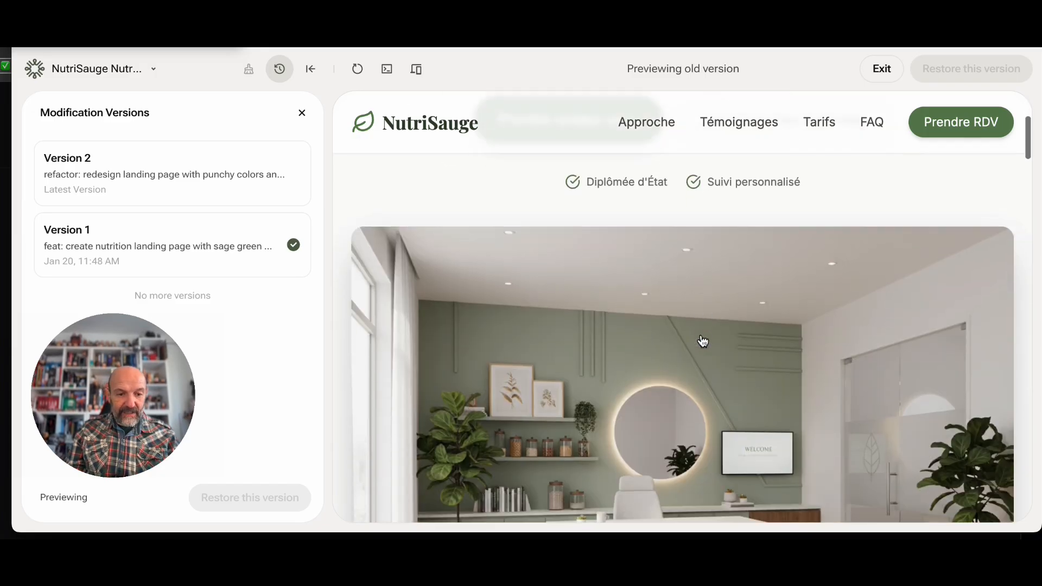
pyautogui.scroll(-3, 666, 416)
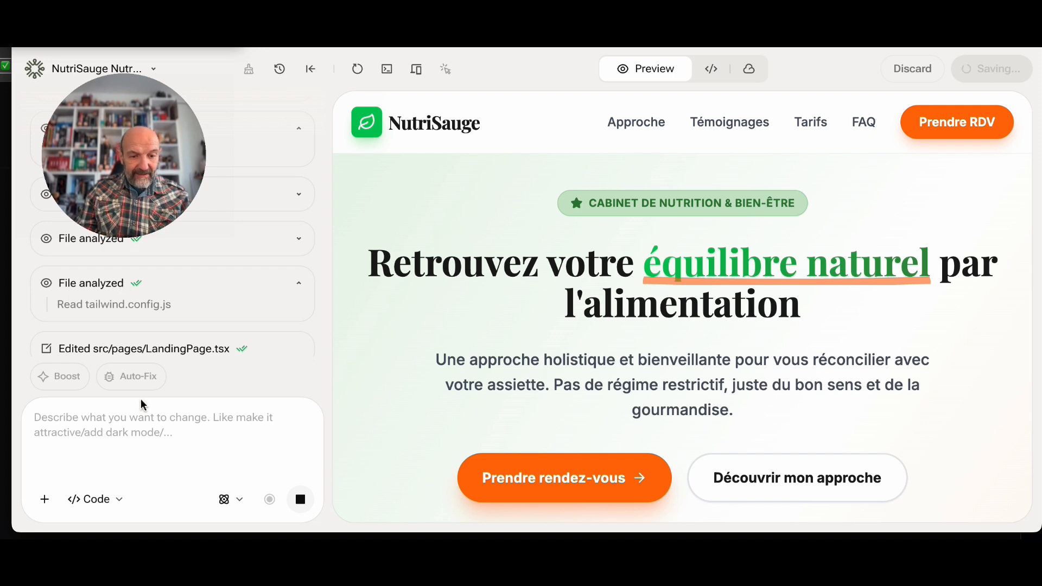
# Inspect the chat's mode options and its Integration choices.
pyautogui.click(119, 503)
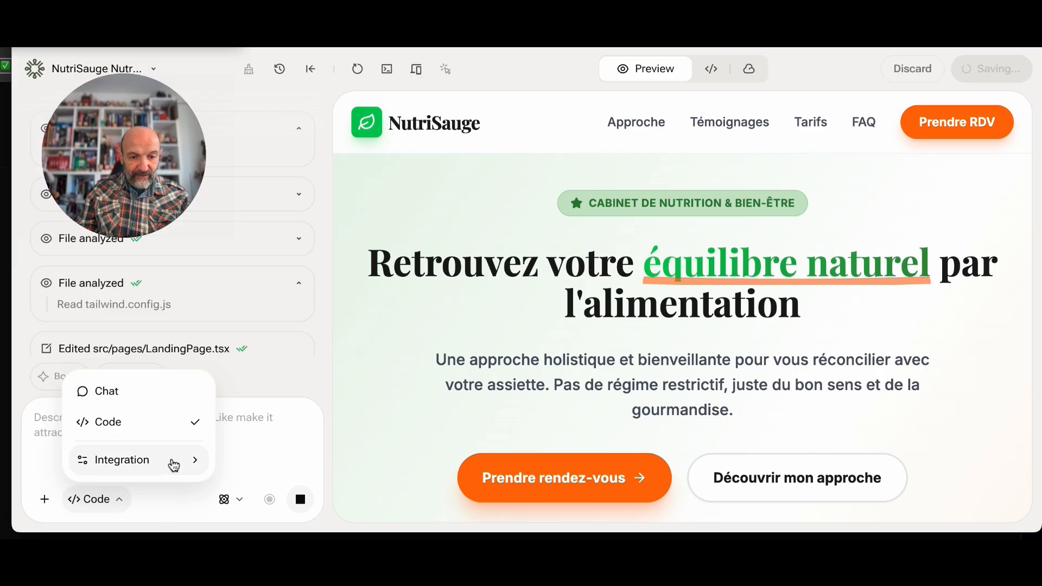
pyautogui.click(173, 463)
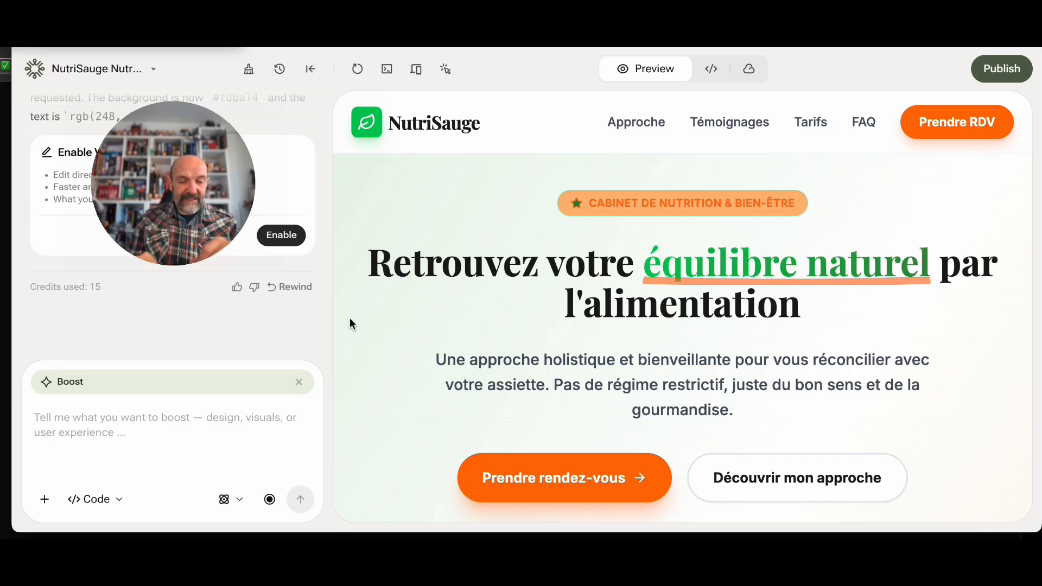
# Rewind the project to the previous version, restoring the 15 credits through YouWare Credits Care.
pyautogui.moveTo(175, 185); pyautogui.dragTo(119, 442)
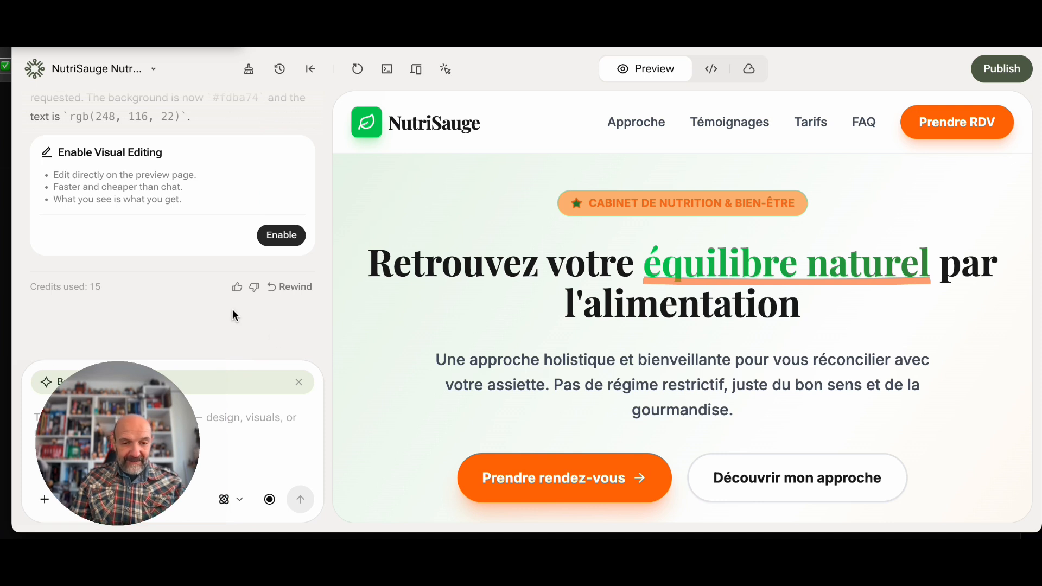
pyautogui.click(283, 289)
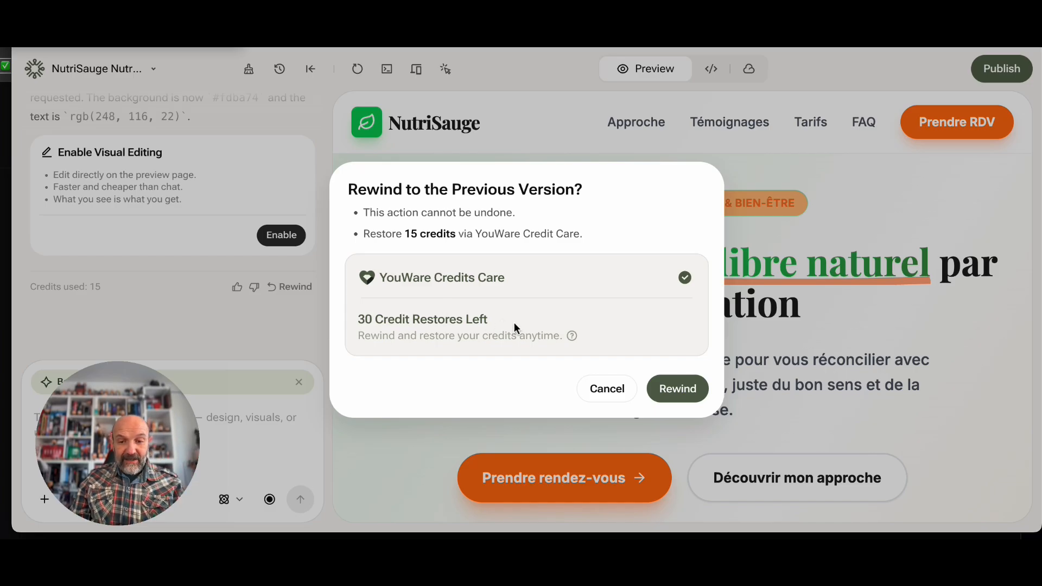
pyautogui.click(673, 390)
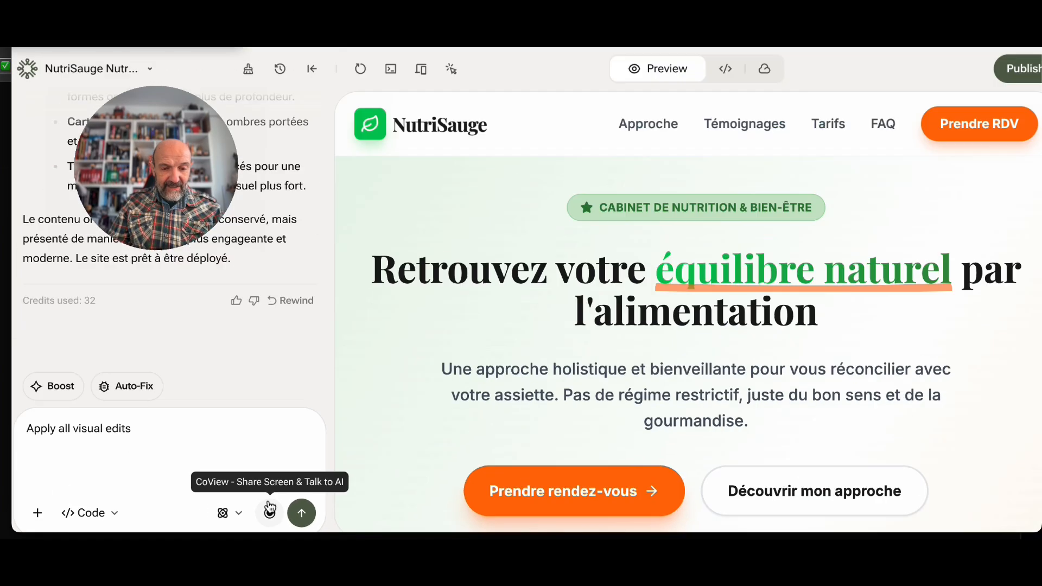
# Start a CoView session, allowing microphone access while visiting the site and viewing access to the current tab.
pyautogui.click(268, 443)
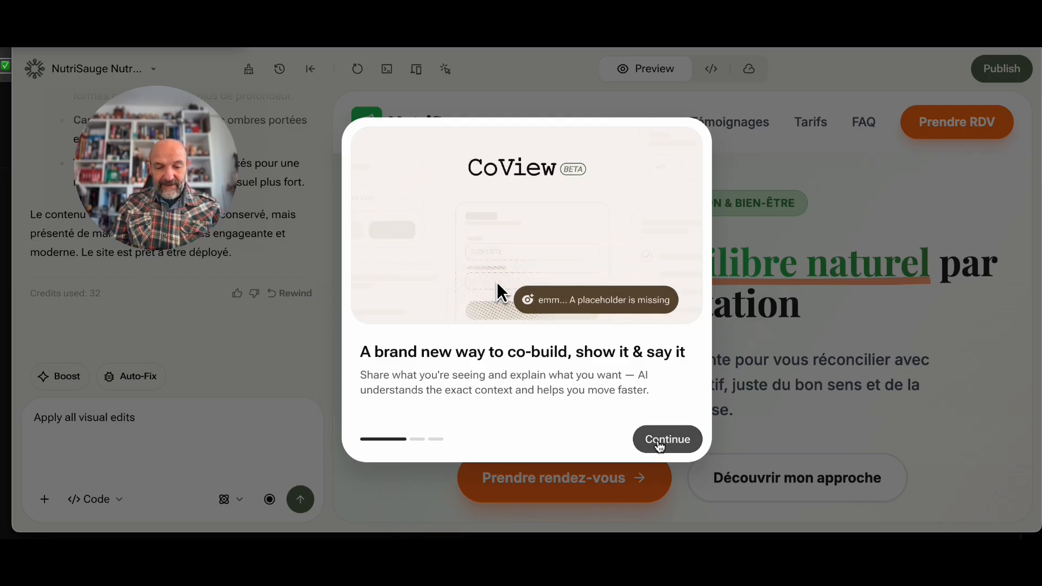
pyautogui.click(658, 443)
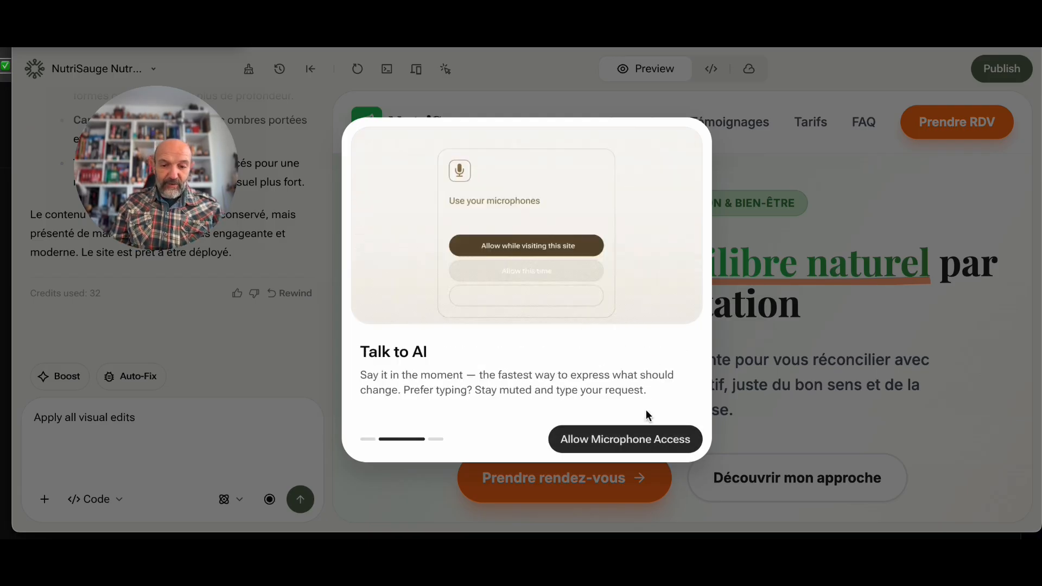
pyautogui.click(599, 441)
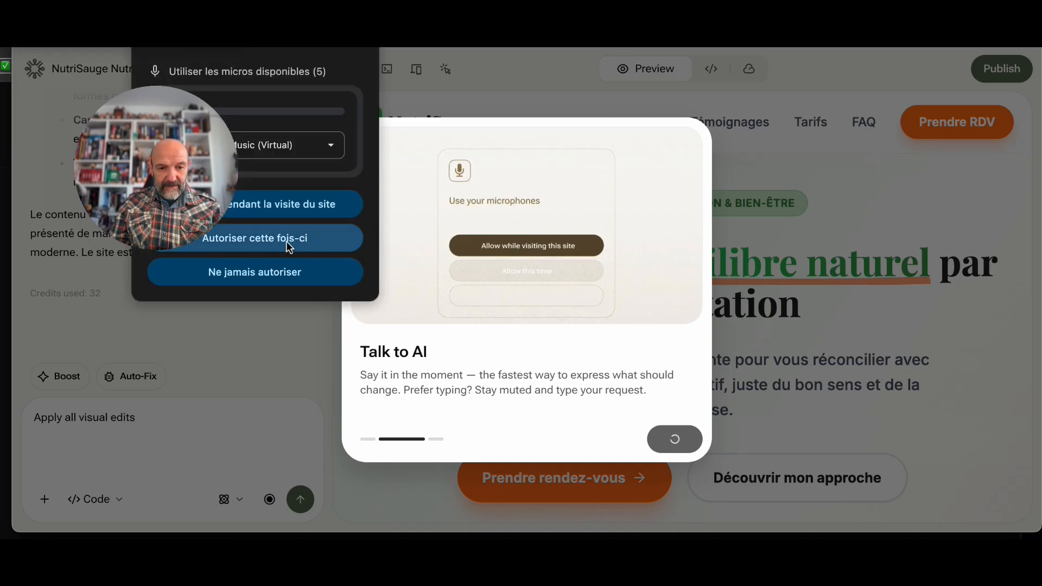
pyautogui.click(313, 205)
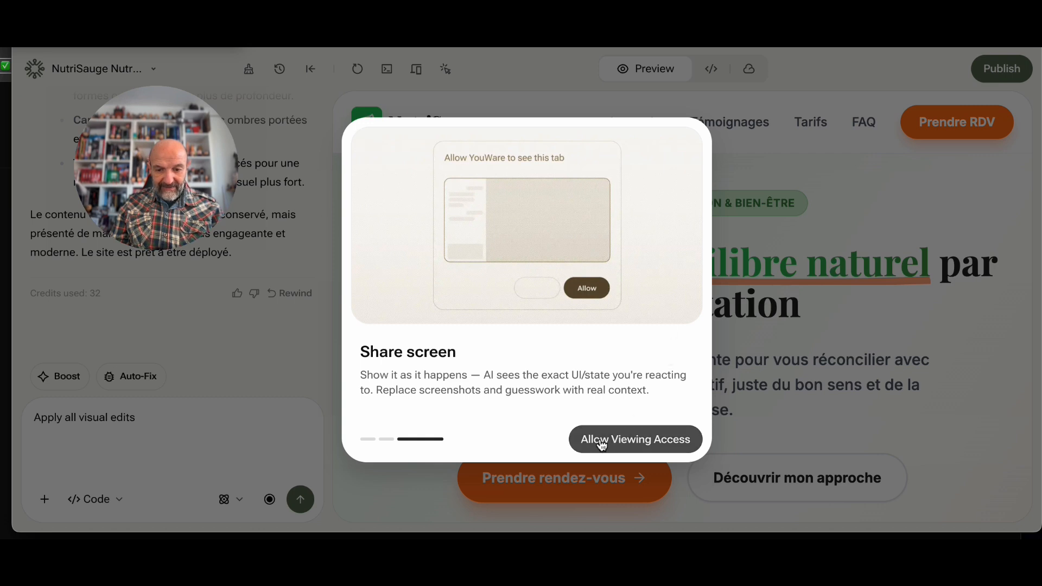
pyautogui.click(633, 444)
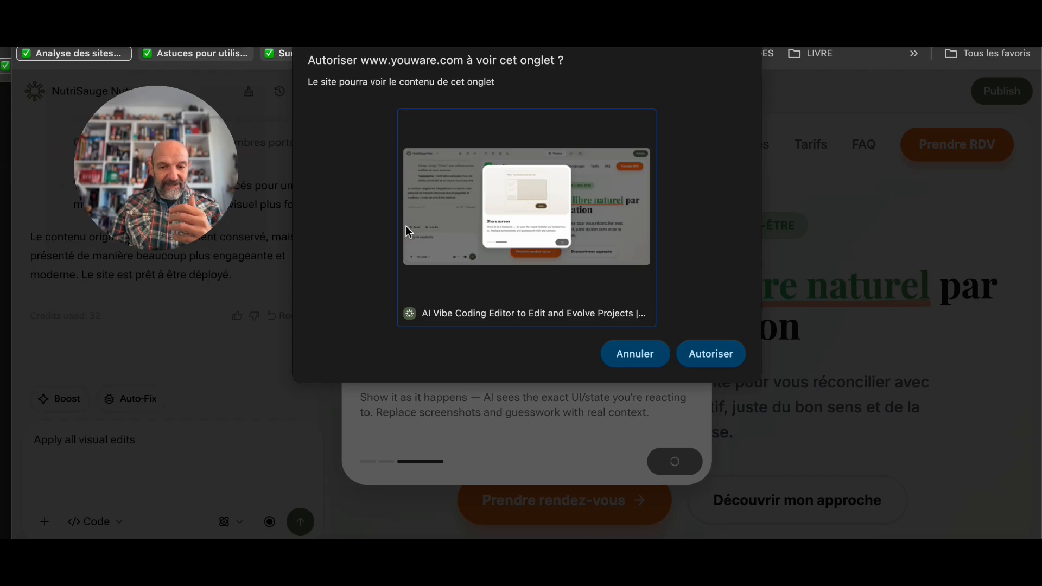
pyautogui.click(695, 358)
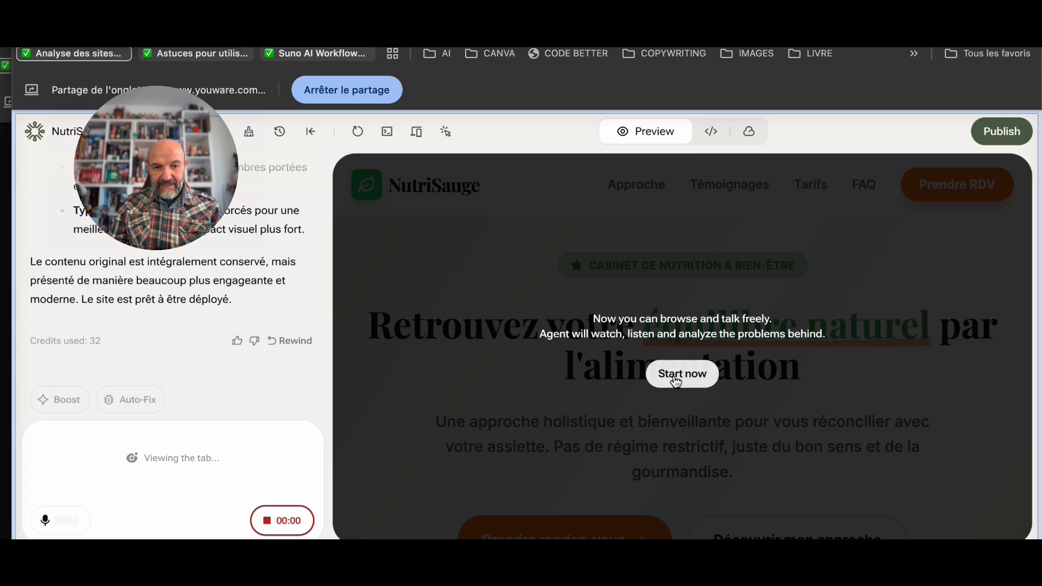
pyautogui.click(676, 378)
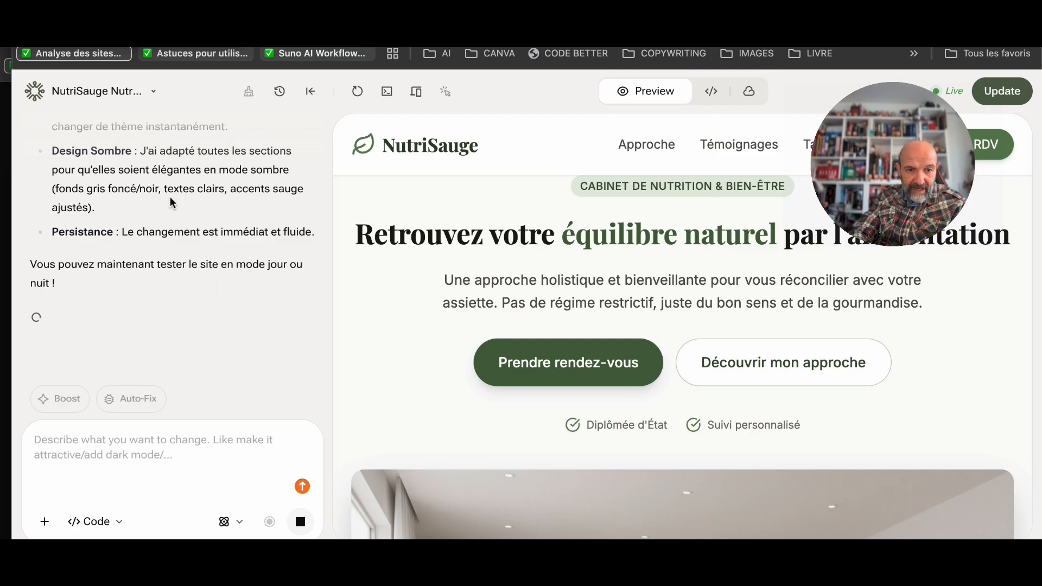
# Read the AI's summary of the theme switch and dark design added to the NutriSauge page.
pyautogui.scroll(2, 171, 203)
pyautogui.scroll(3, 171, 203)
pyautogui.scroll(-2, 171, 202)
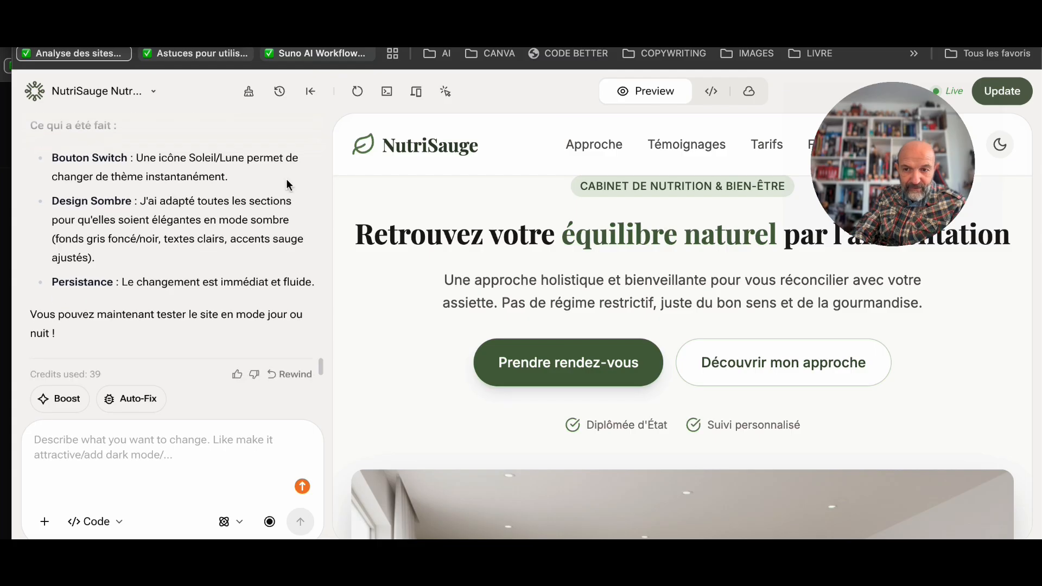
pyautogui.moveTo(903, 170); pyautogui.dragTo(158, 190)
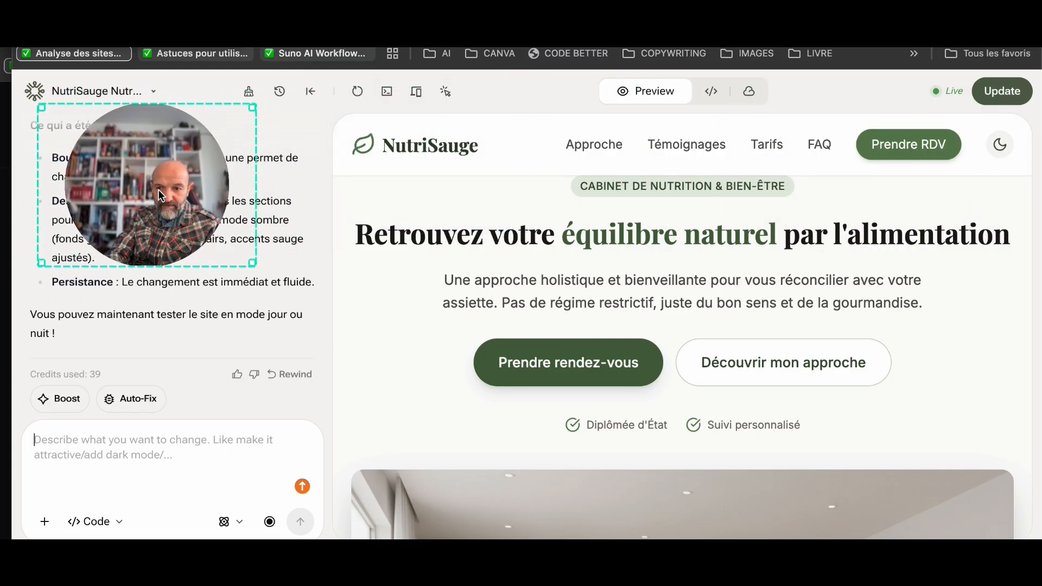
# Test the NutriSauge page's light/dark switch and look through the hero and approach sections in dark mode.
pyautogui.click(999, 148)
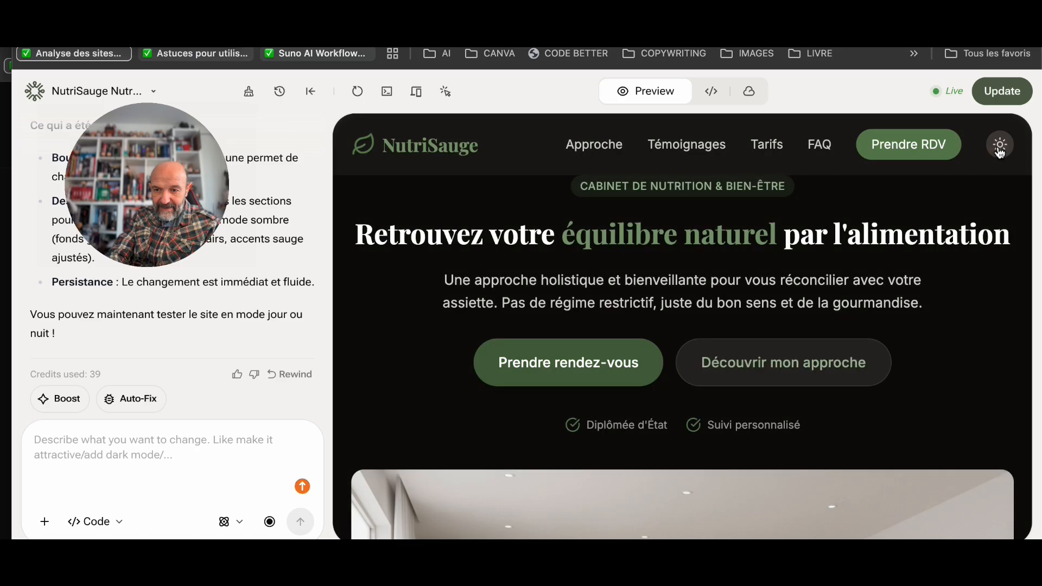
pyautogui.click(1000, 148)
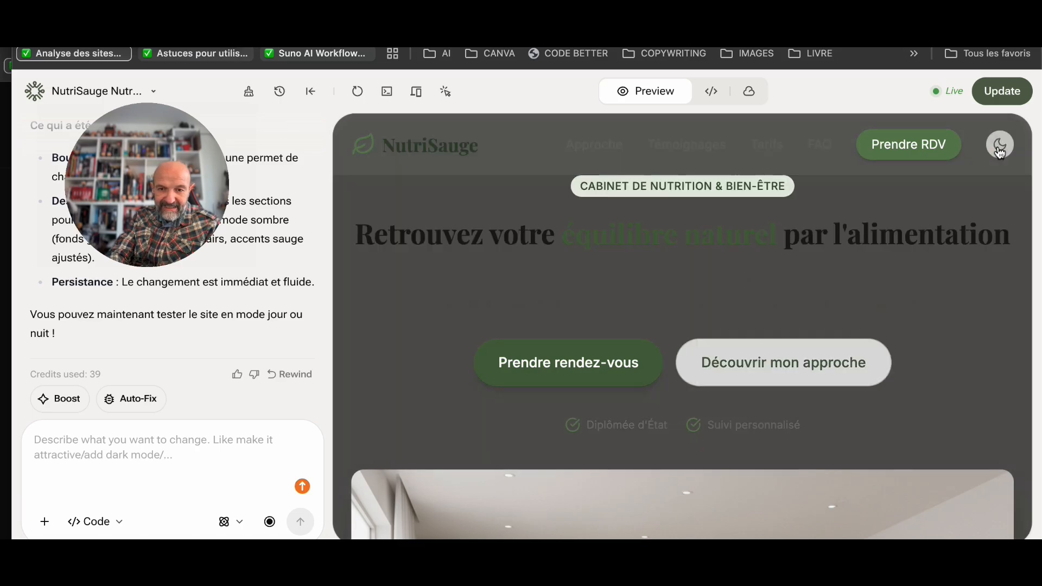
pyautogui.click(1000, 149)
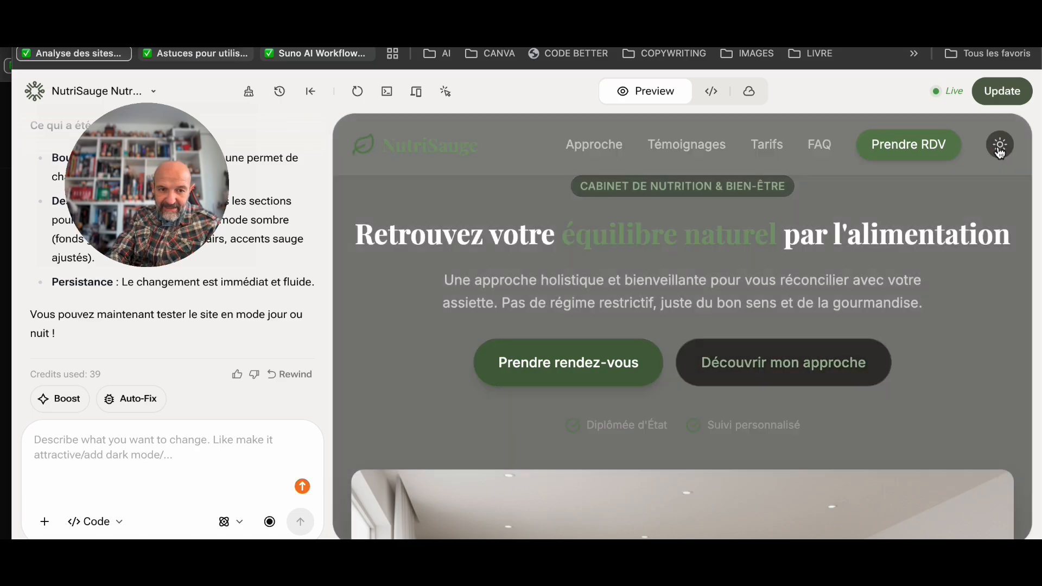
pyautogui.scroll(-10, 868, 348)
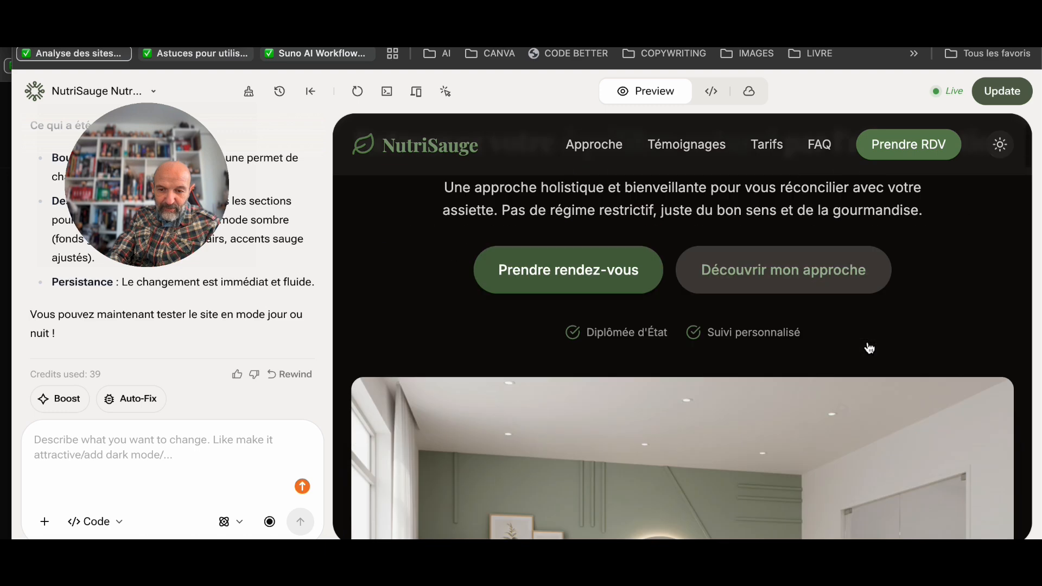
pyautogui.scroll(-4, 868, 348)
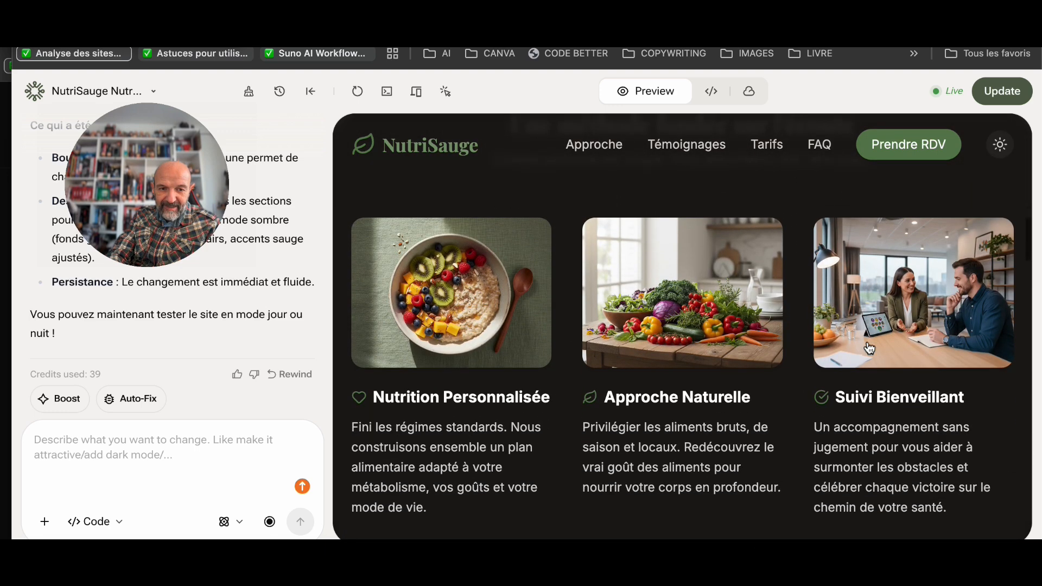
pyautogui.scroll(3, 869, 347)
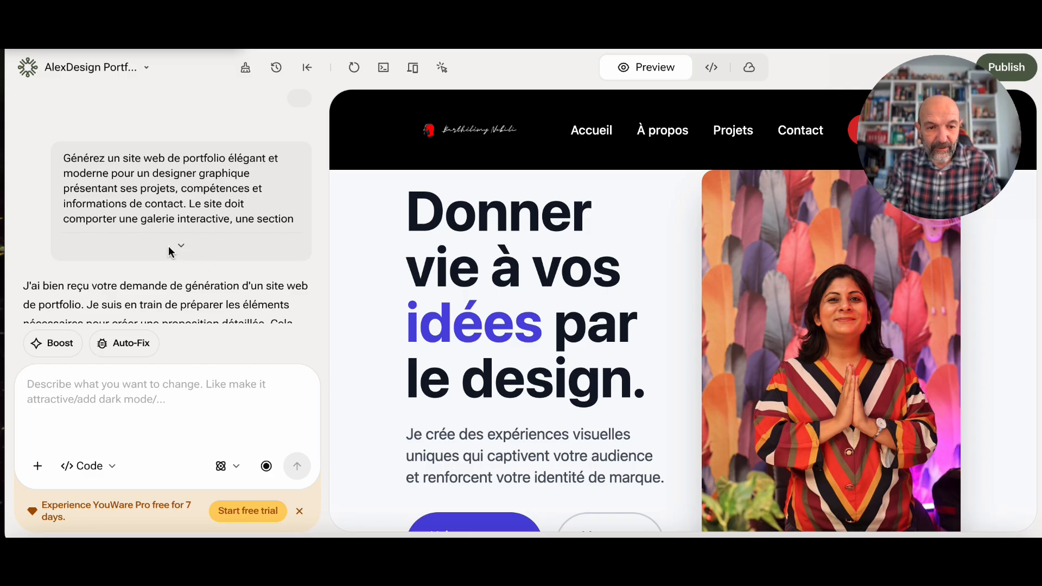
# Expand the graphic designer portfolio project's original prompt and look through its generated page down to the "À Propos de Moi" section.
pyautogui.click(181, 246)
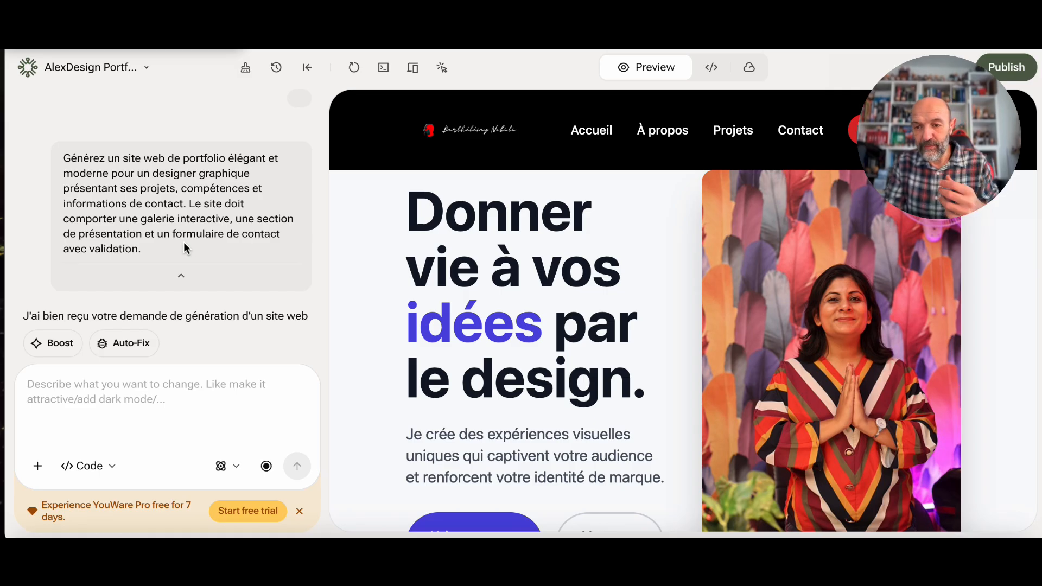
pyautogui.moveTo(947, 141); pyautogui.dragTo(149, 154)
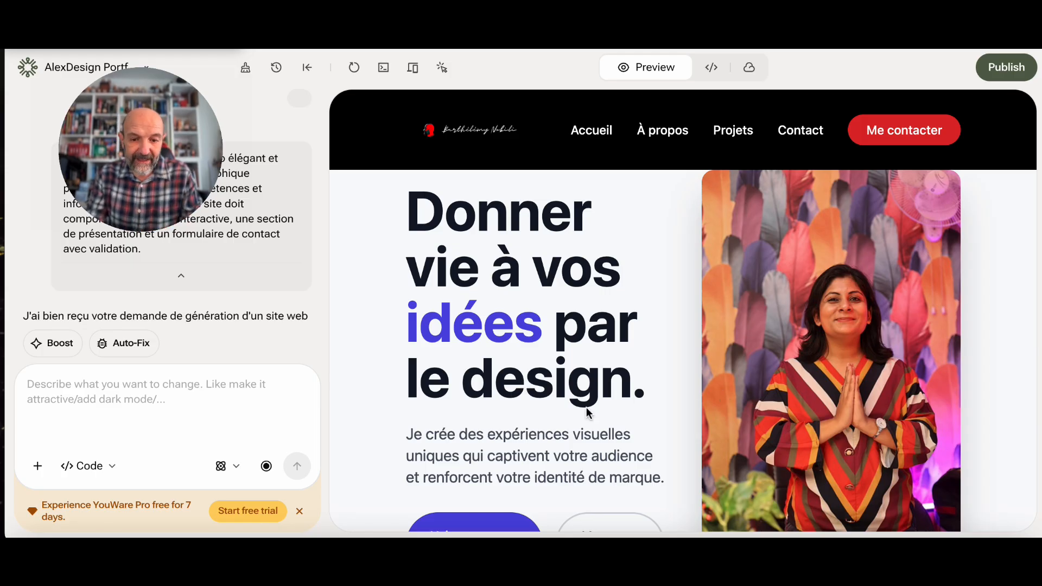
pyautogui.scroll(-2, 587, 413)
pyautogui.scroll(-7, 587, 412)
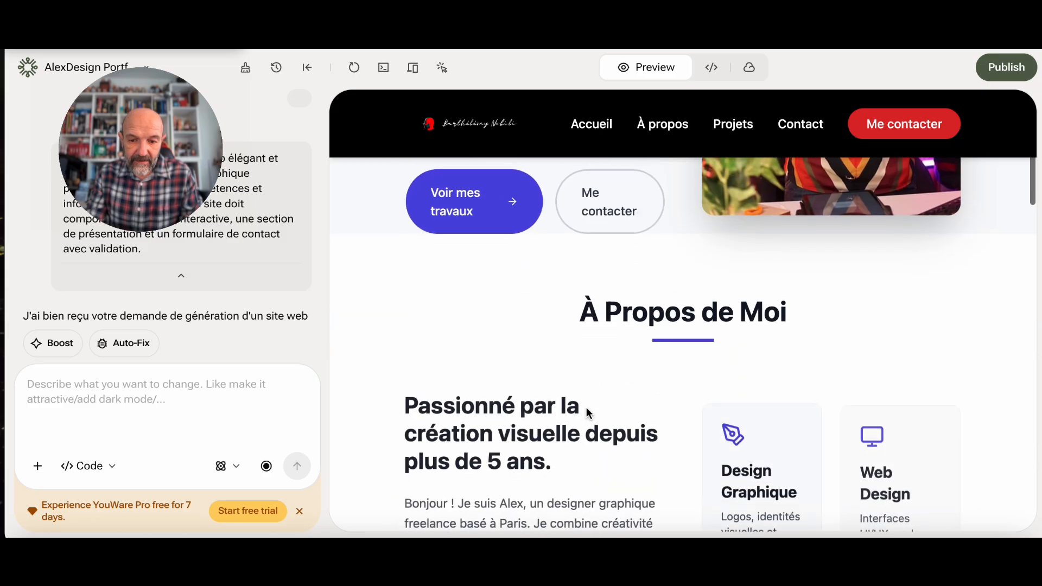
pyautogui.scroll(-3, 588, 413)
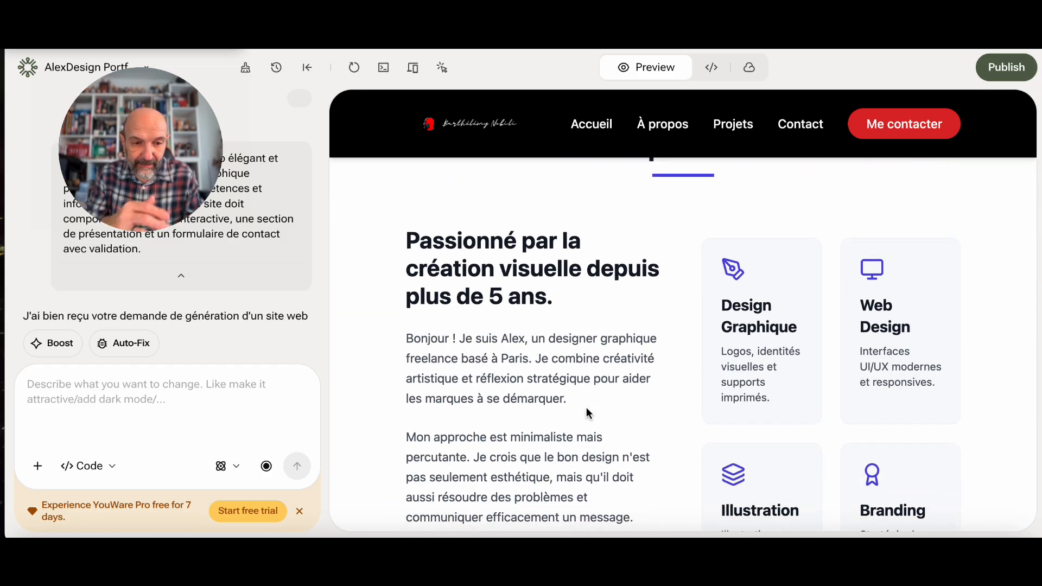
pyautogui.scroll(10, 627, 350)
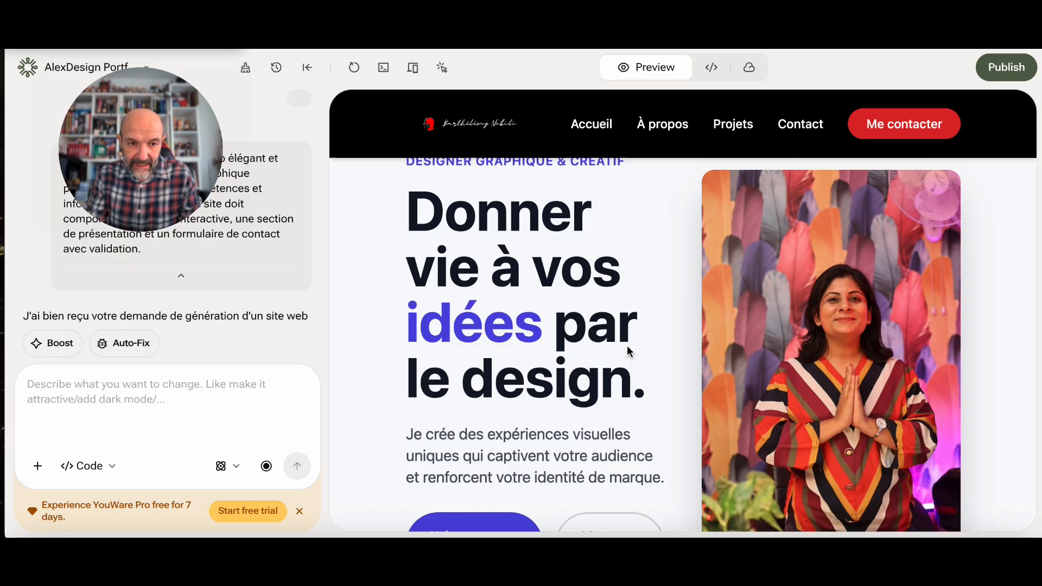
# Look over the portfolio page's header logo, hero text and call-to-action buttons.
pyautogui.scroll(-1, 606, 373)
pyautogui.scroll(1, 606, 373)
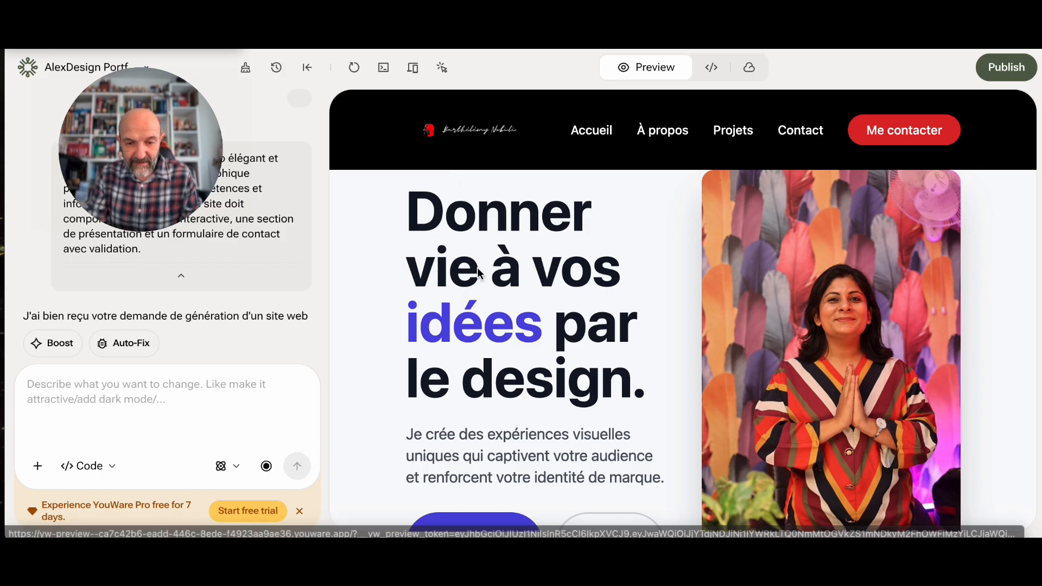
pyautogui.scroll(-2, 495, 384)
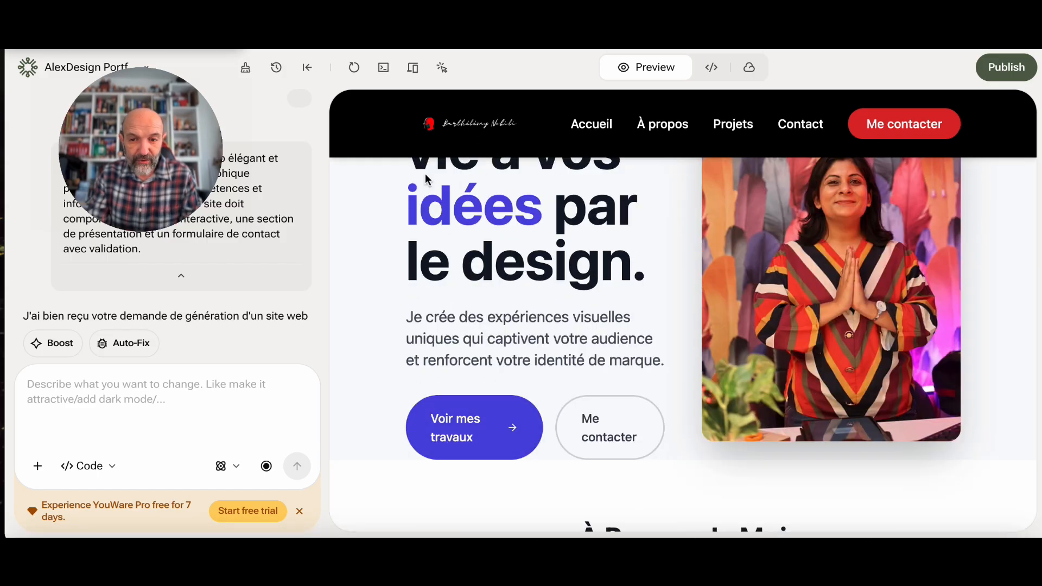
pyautogui.click(578, 143)
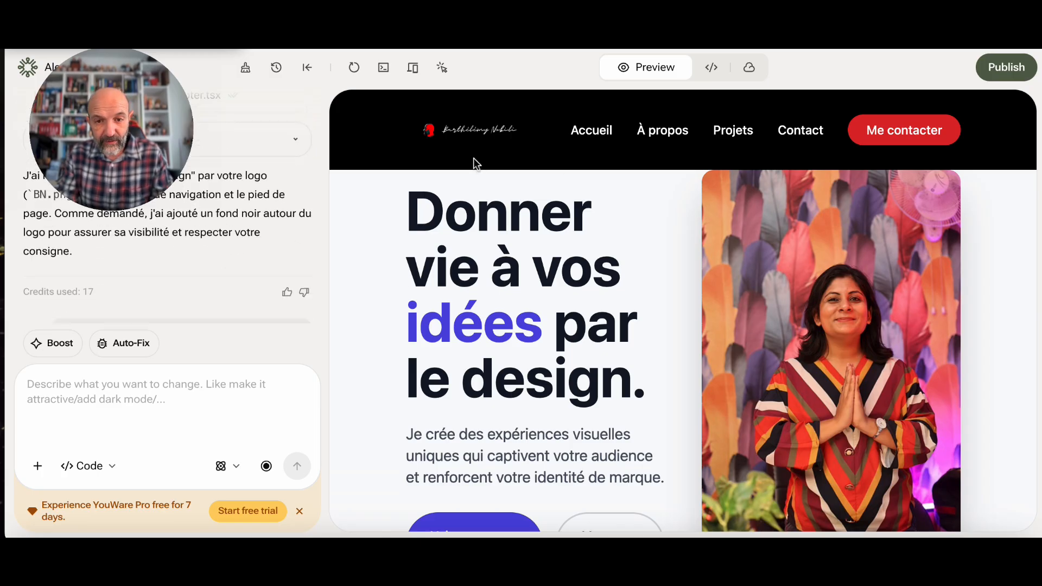
# Look through the portfolio page from the hero past "À Propos de Moi" and "Mes Derniers Projets" to "Voir tout le portfolio".
pyautogui.scroll(-1, 700, 363)
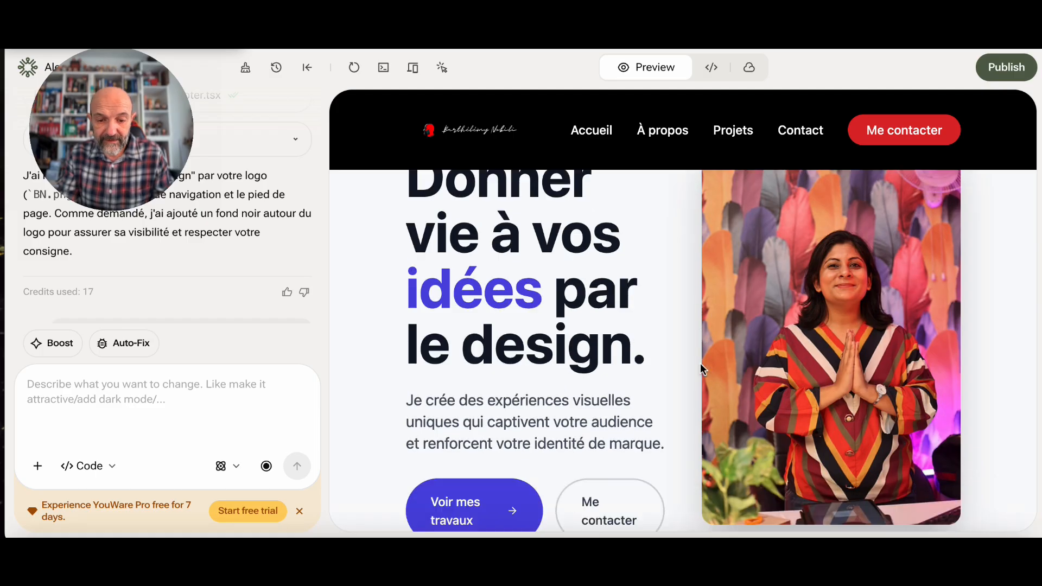
pyautogui.scroll(-6, 700, 363)
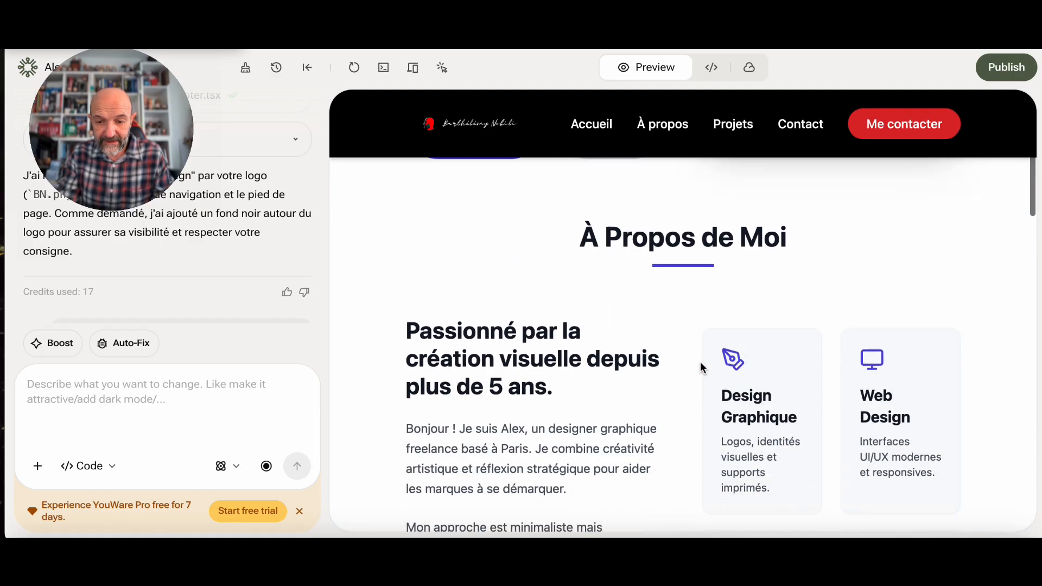
pyautogui.scroll(-3, 700, 361)
pyautogui.scroll(-10, 700, 362)
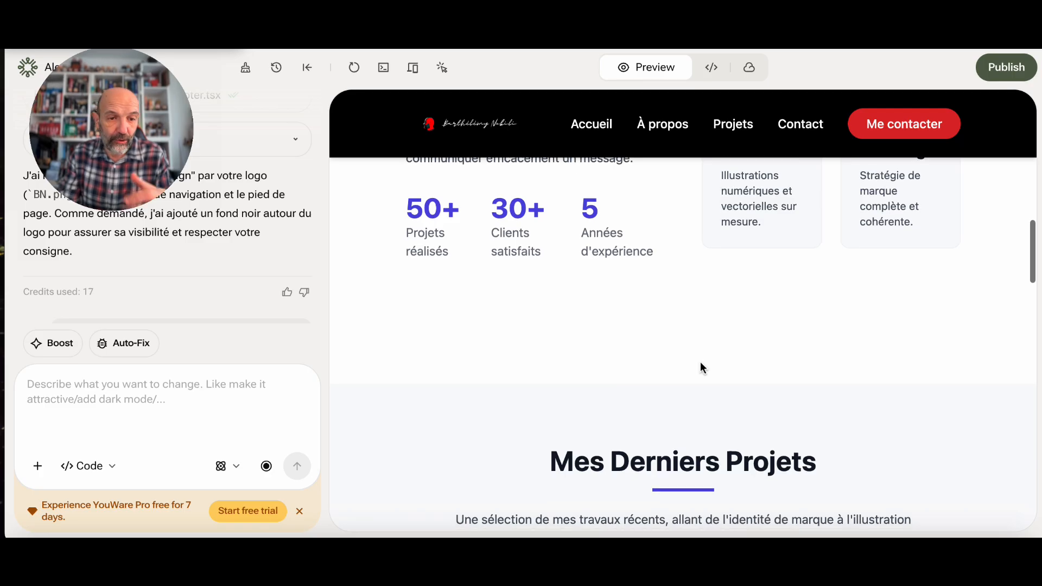
pyautogui.scroll(-3, 700, 367)
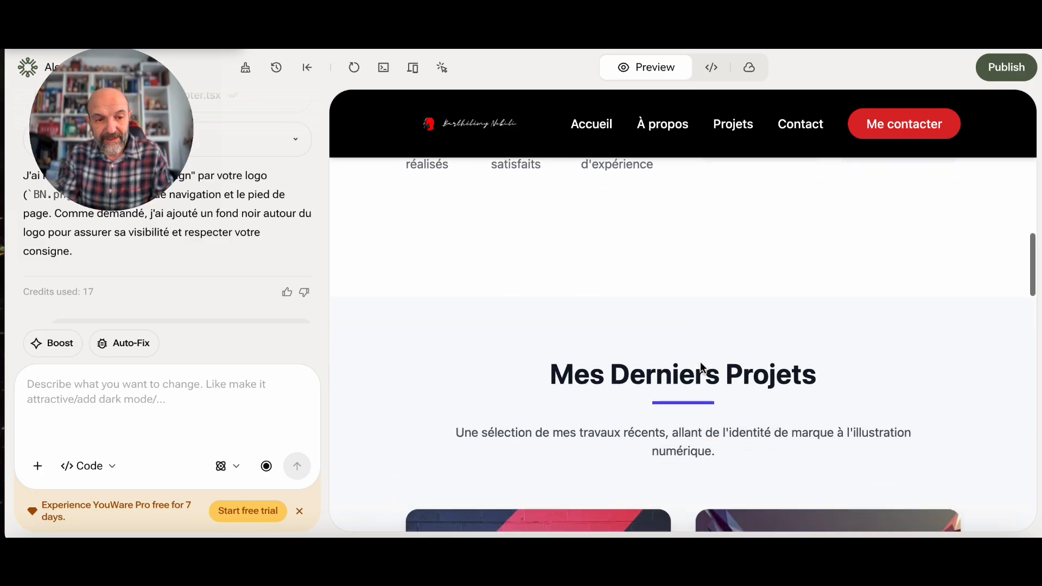
pyautogui.scroll(-3, 700, 367)
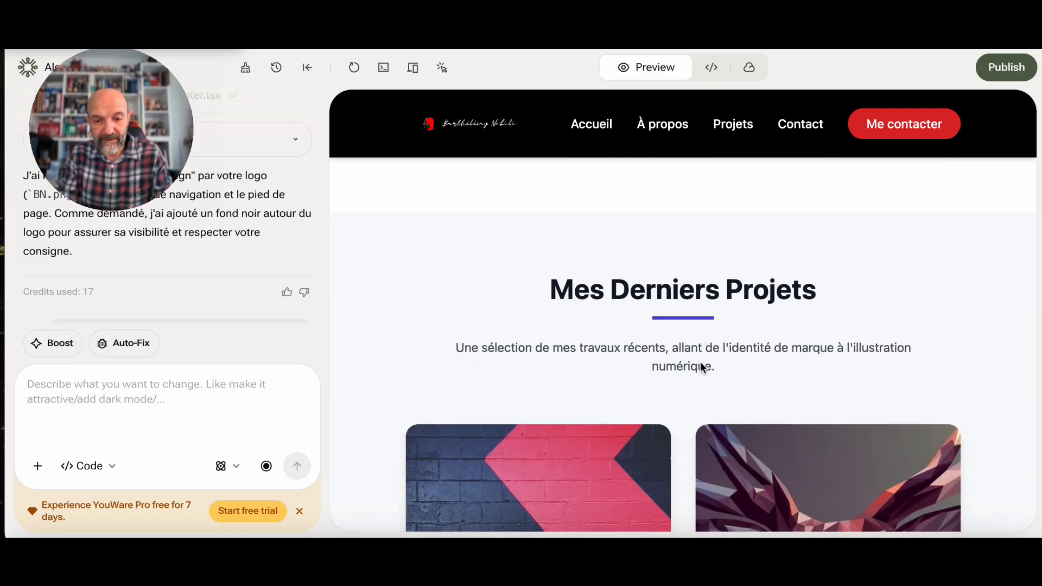
pyautogui.scroll(-15, 700, 367)
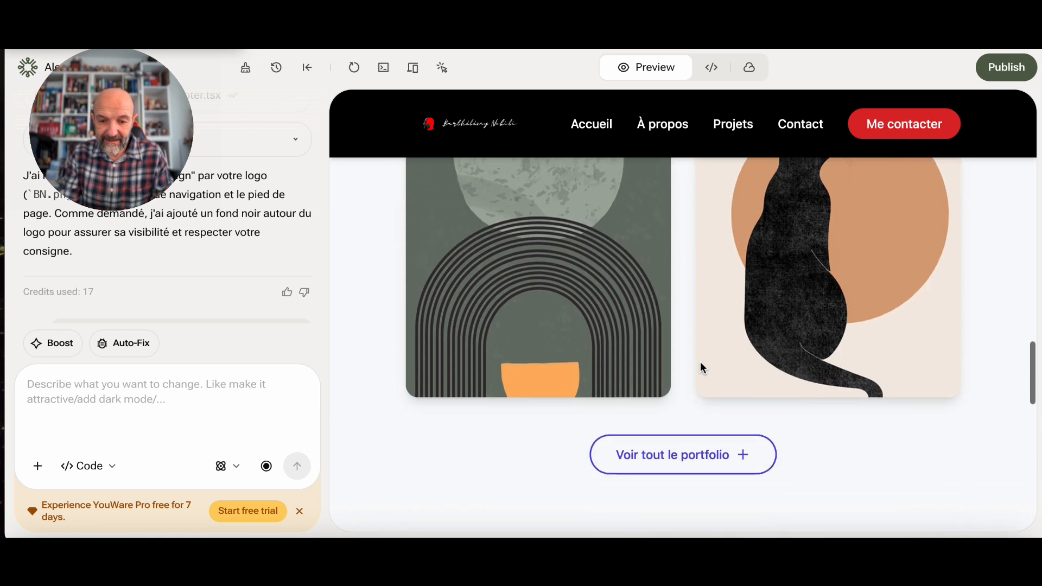
pyautogui.click(678, 405)
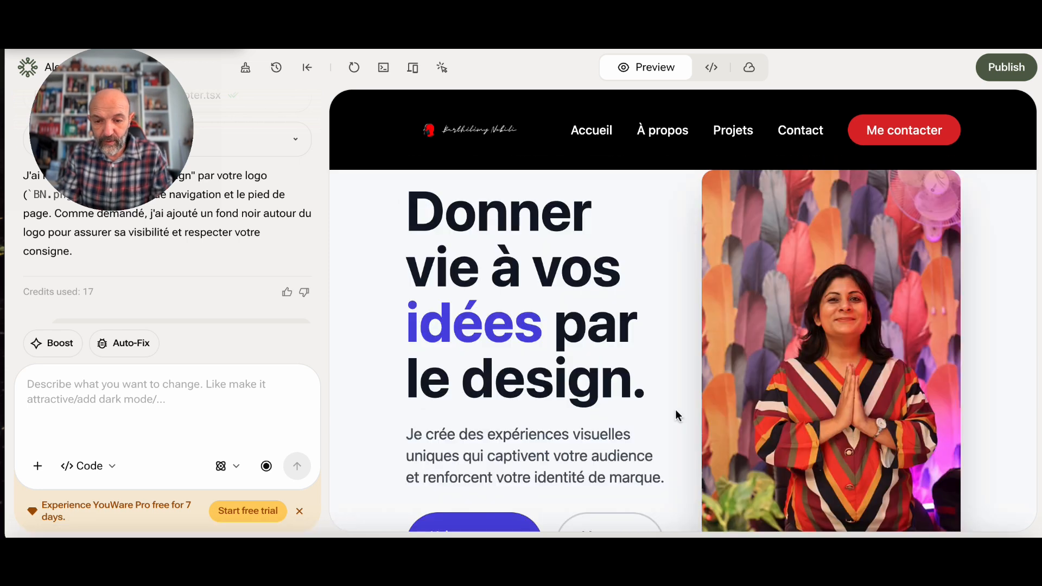
pyautogui.scroll(-20, 675, 409)
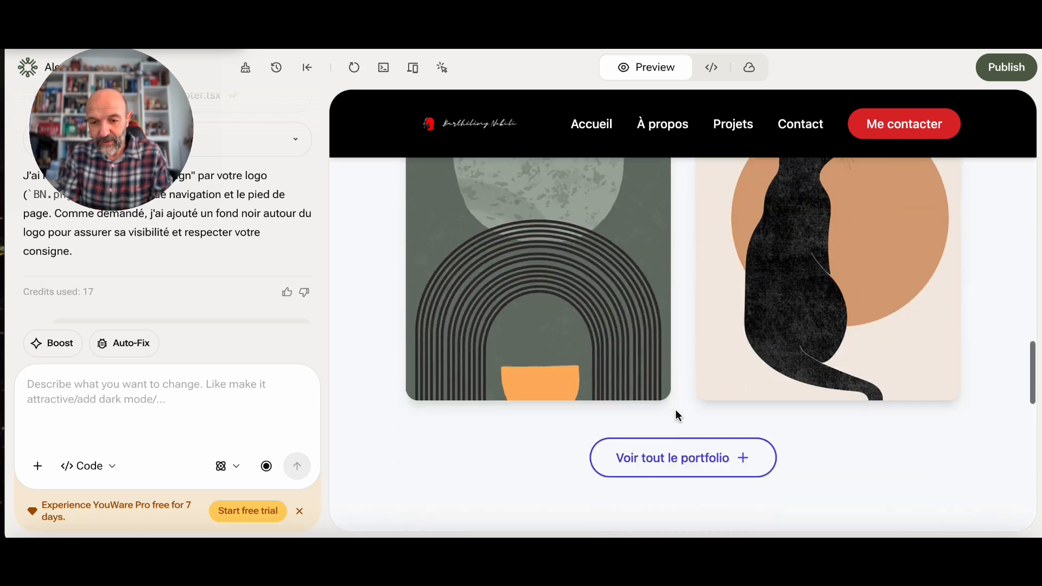
pyautogui.scroll(-5, 675, 409)
pyautogui.scroll(20, 689, 325)
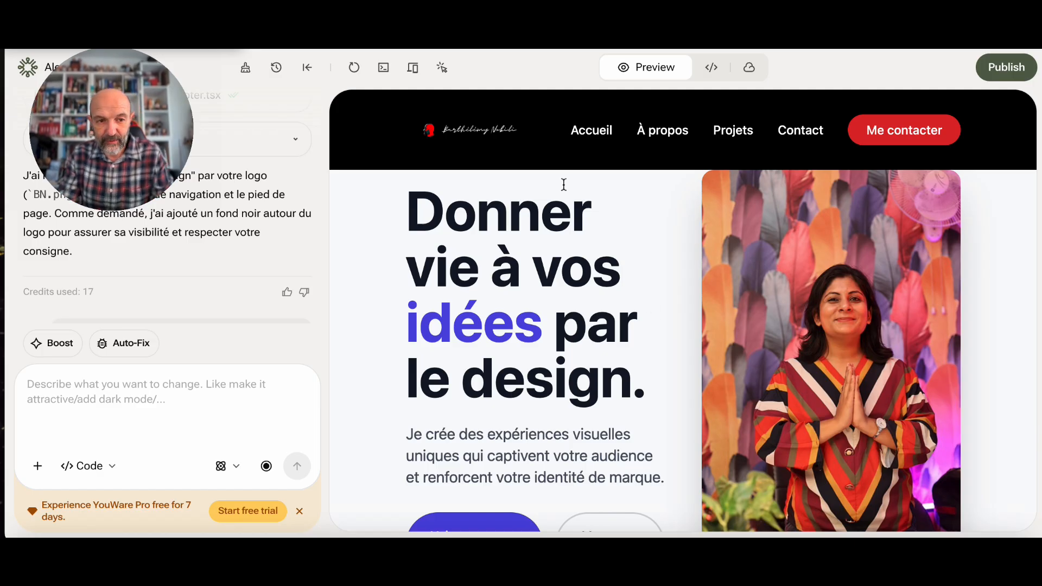
# Test the portfolio's À propos, Projets and Contact navigation links, return to the hero and open the publishing options.
pyautogui.click(660, 132)
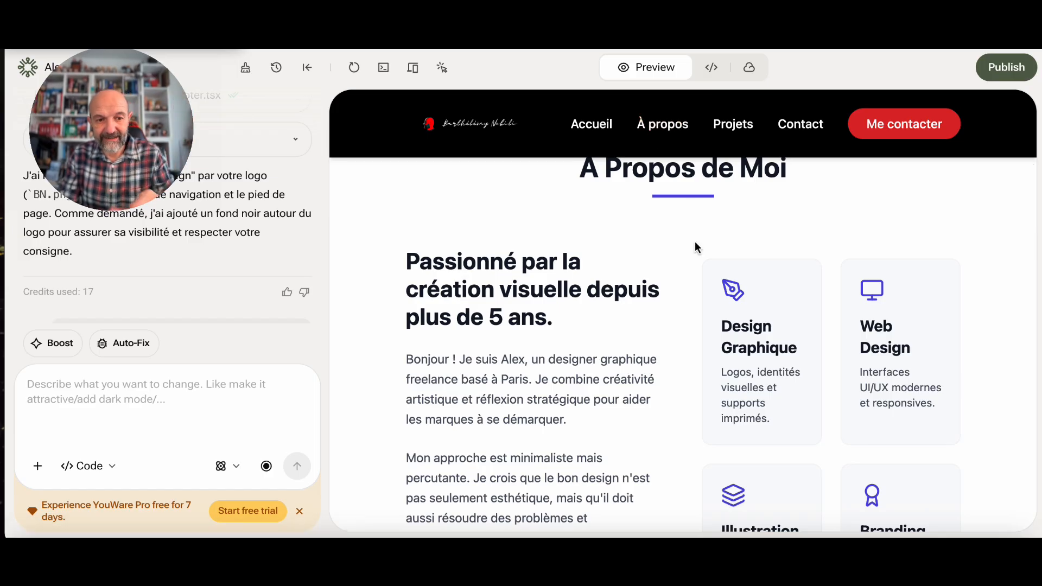
pyautogui.scroll(-4, 695, 302)
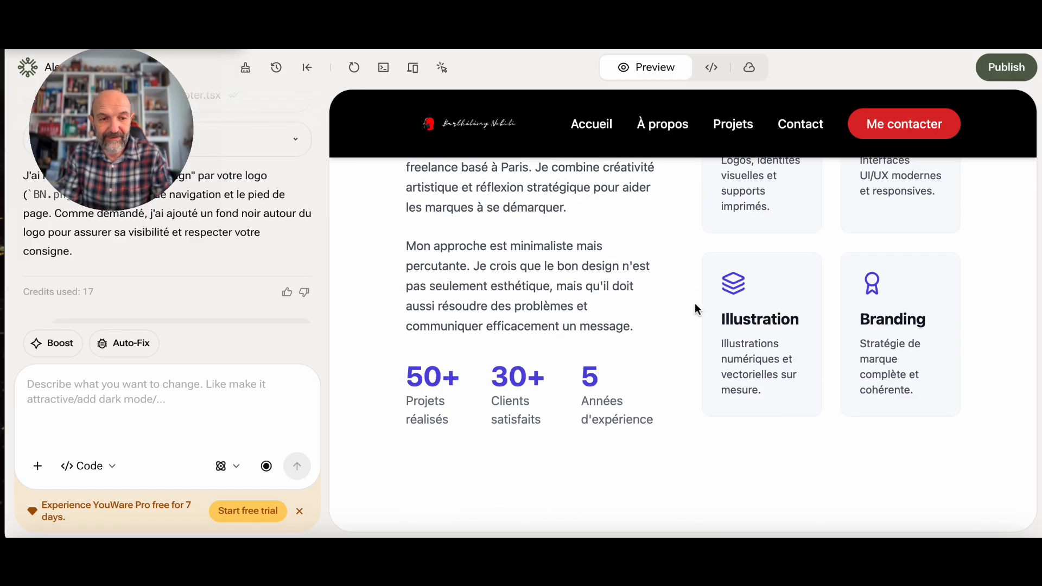
pyautogui.scroll(6, 694, 303)
pyautogui.click(732, 126)
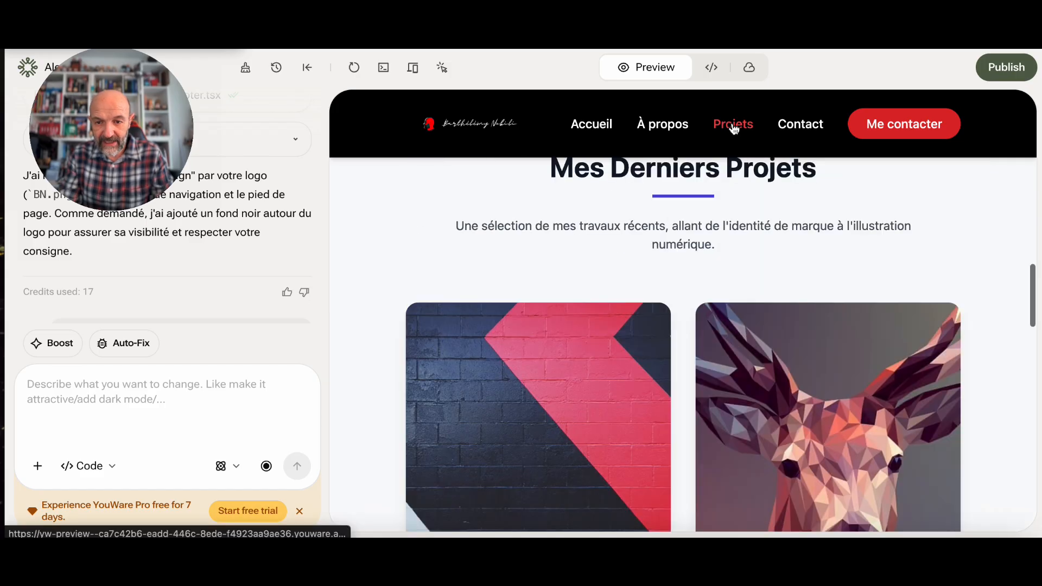
pyautogui.click(797, 127)
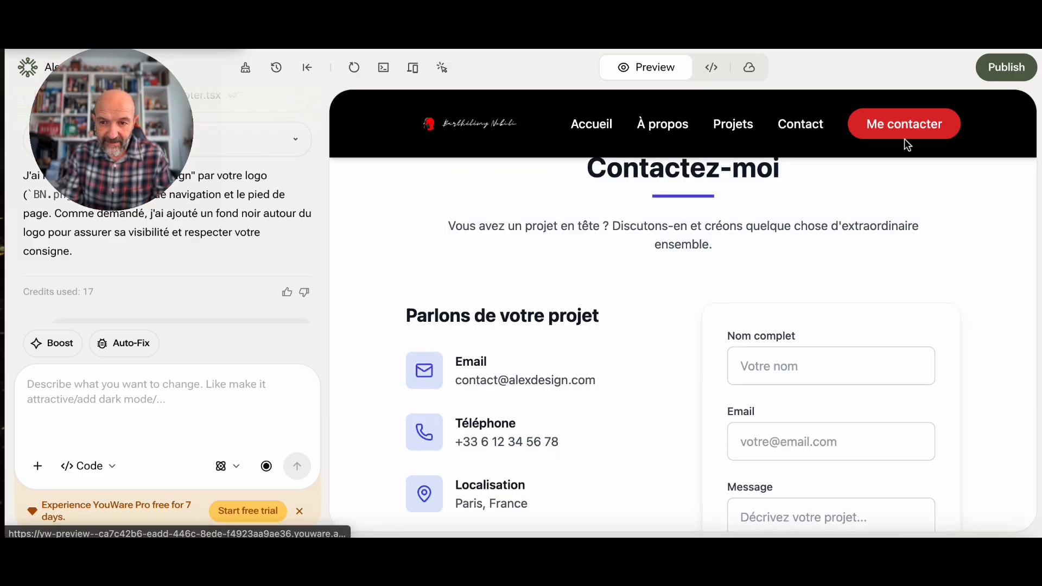
pyautogui.scroll(-5, 735, 411)
pyautogui.scroll(6, 730, 418)
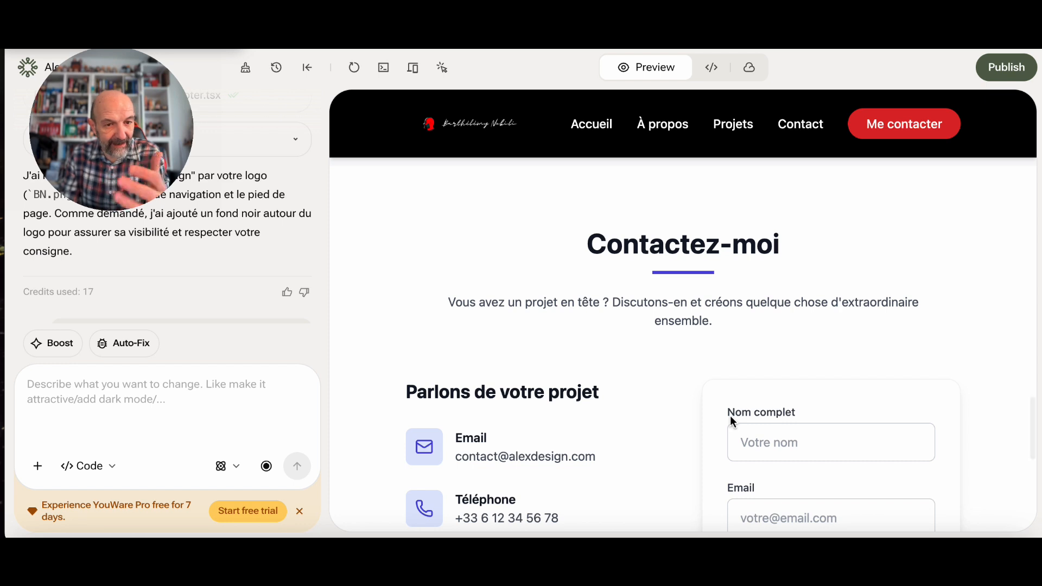
pyautogui.scroll(10, 712, 441)
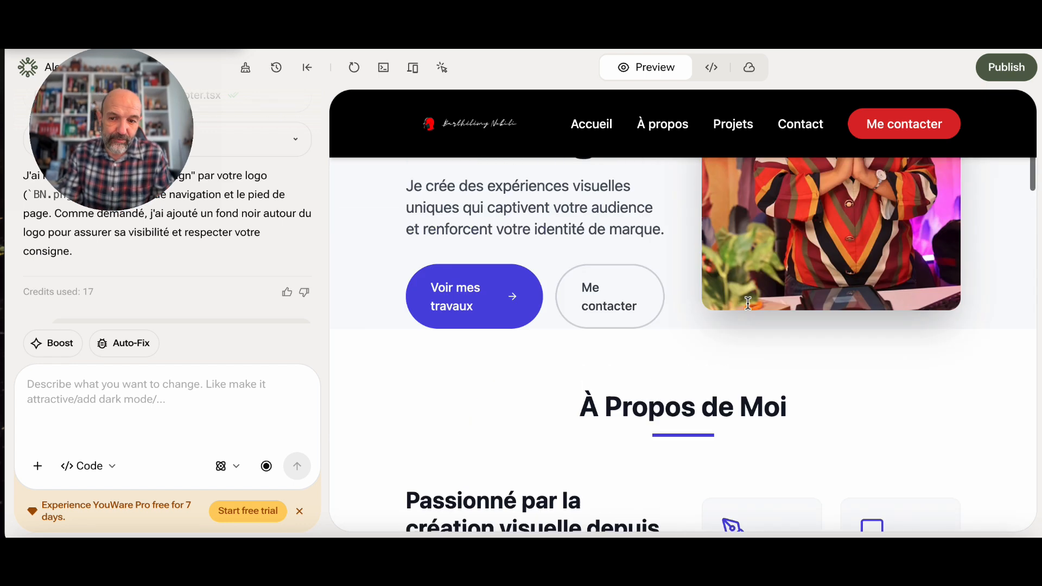
pyautogui.scroll(5, 748, 302)
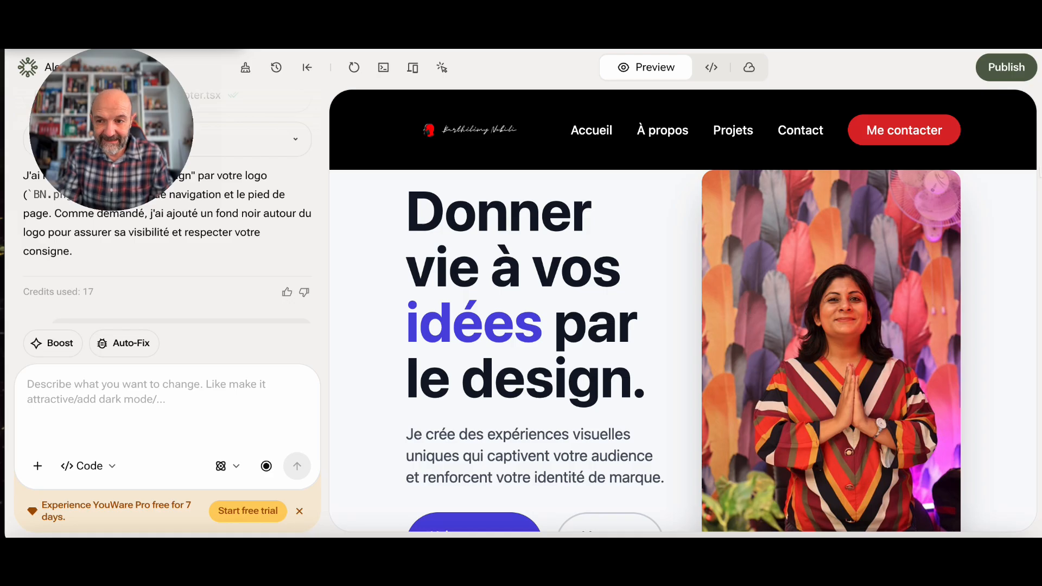
pyautogui.click(1005, 70)
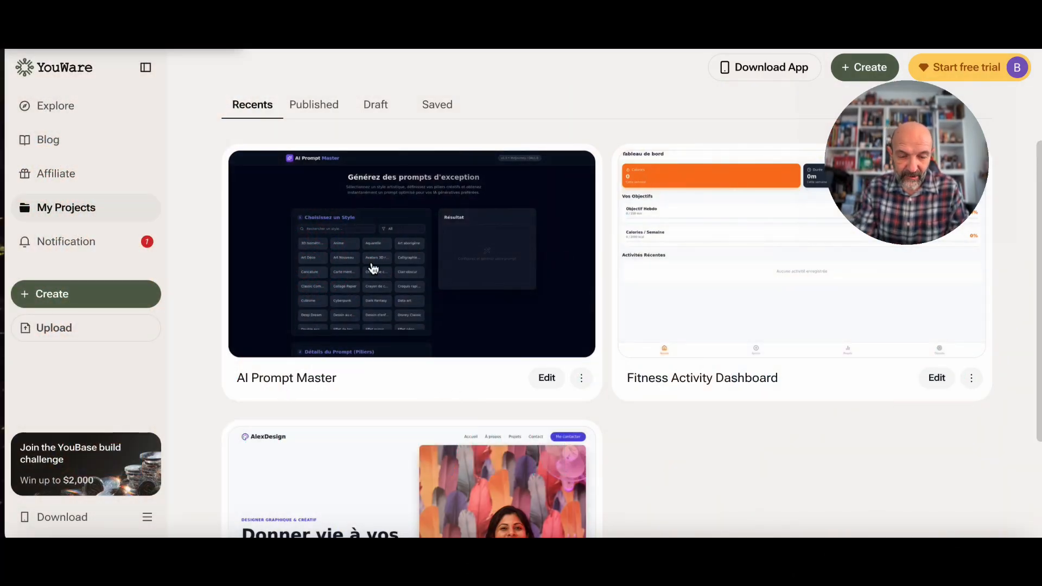
# Open the AI Prompt Master project and expand its original prompt to read the full text.
pyautogui.click(337, 252)
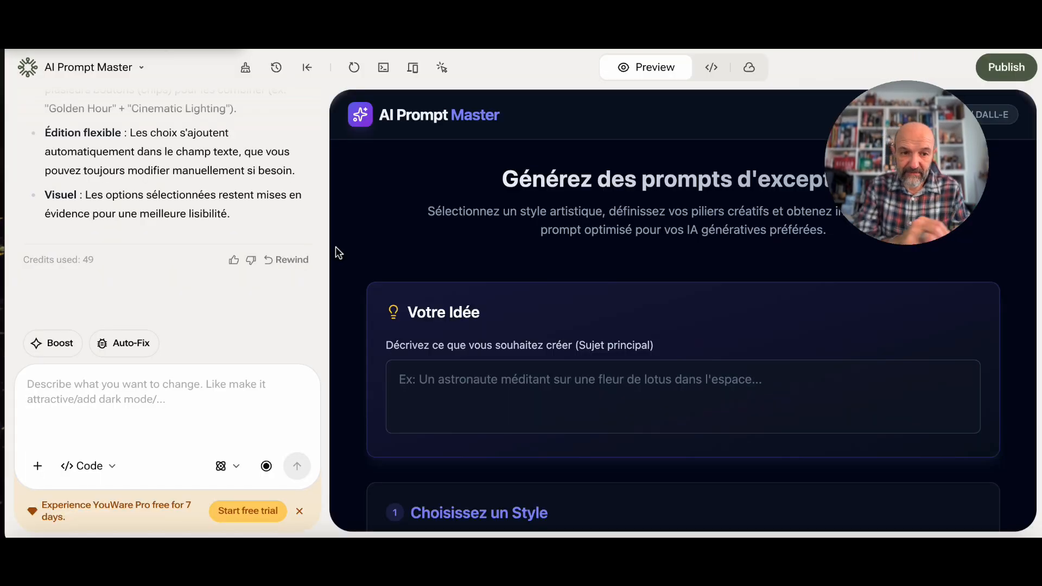
pyautogui.scroll(15, 309, 236)
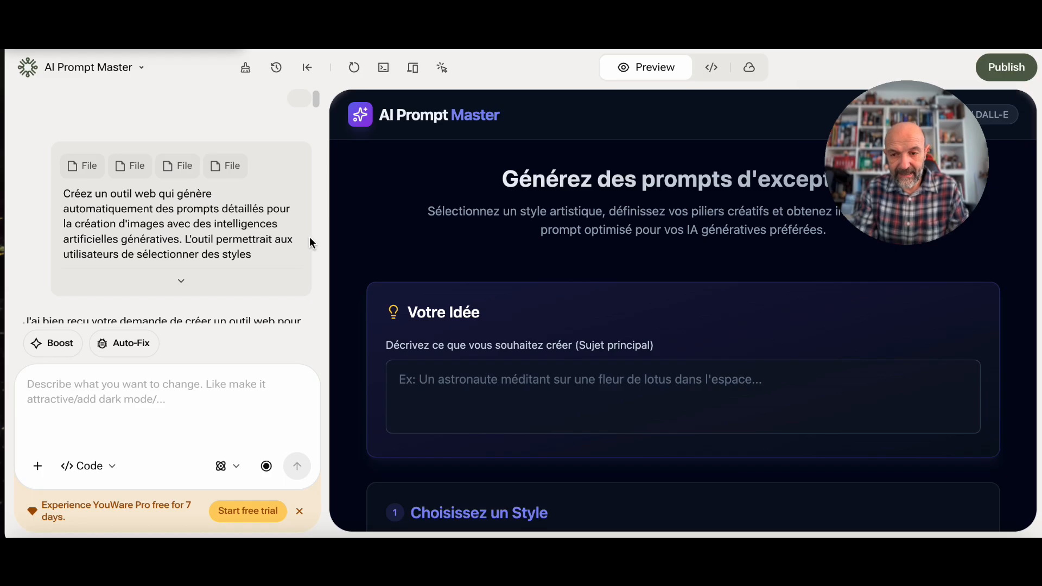
pyautogui.click(180, 281)
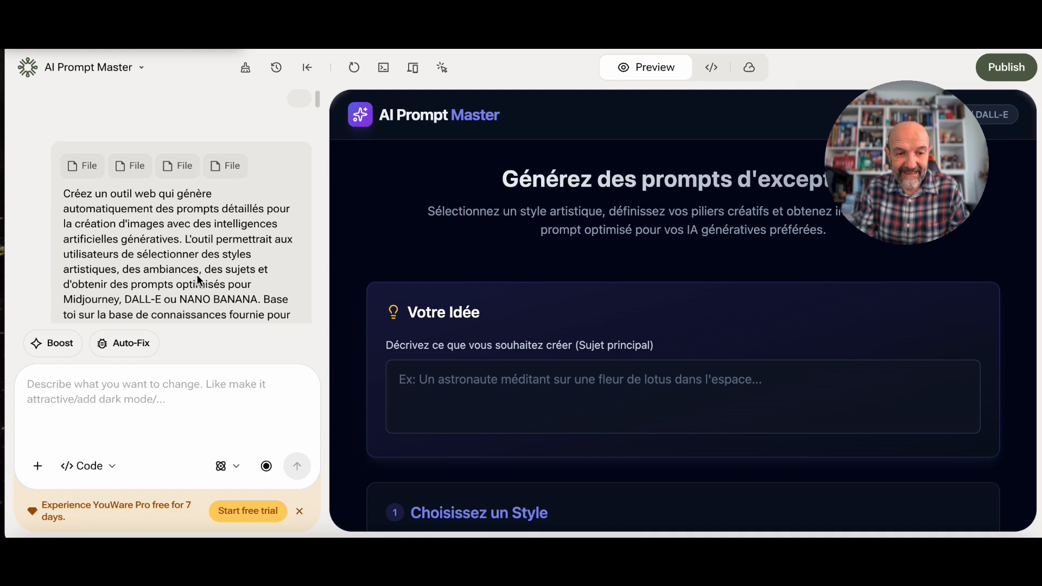
pyautogui.scroll(-3, 197, 274)
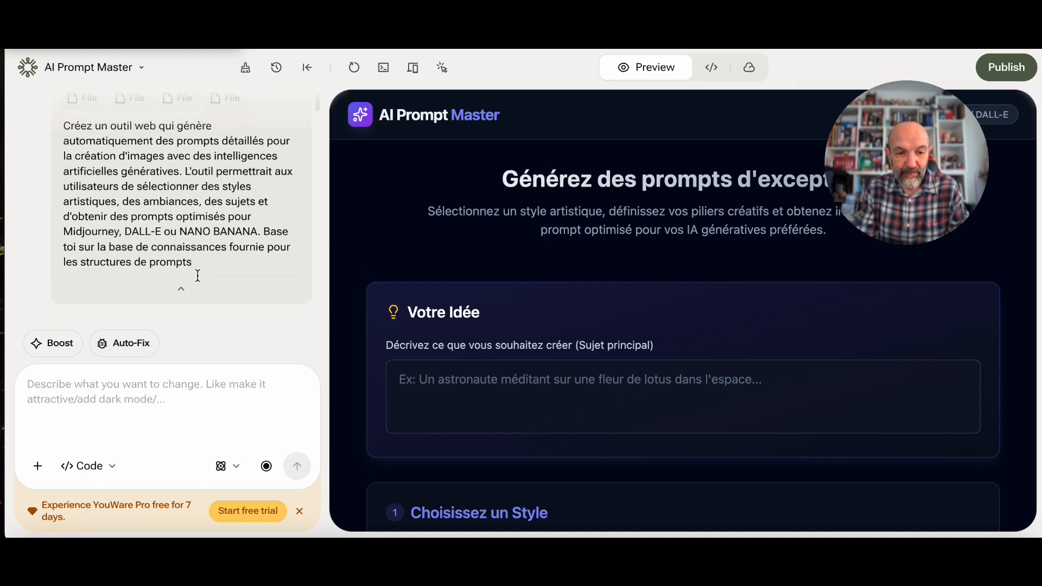
pyautogui.scroll(-1, 197, 275)
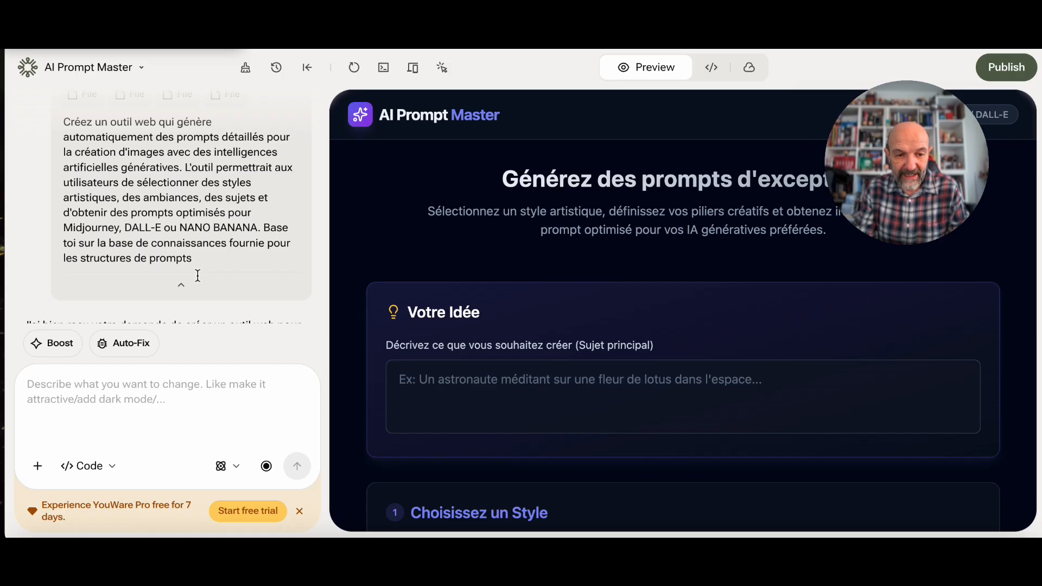
pyautogui.scroll(-1, 197, 275)
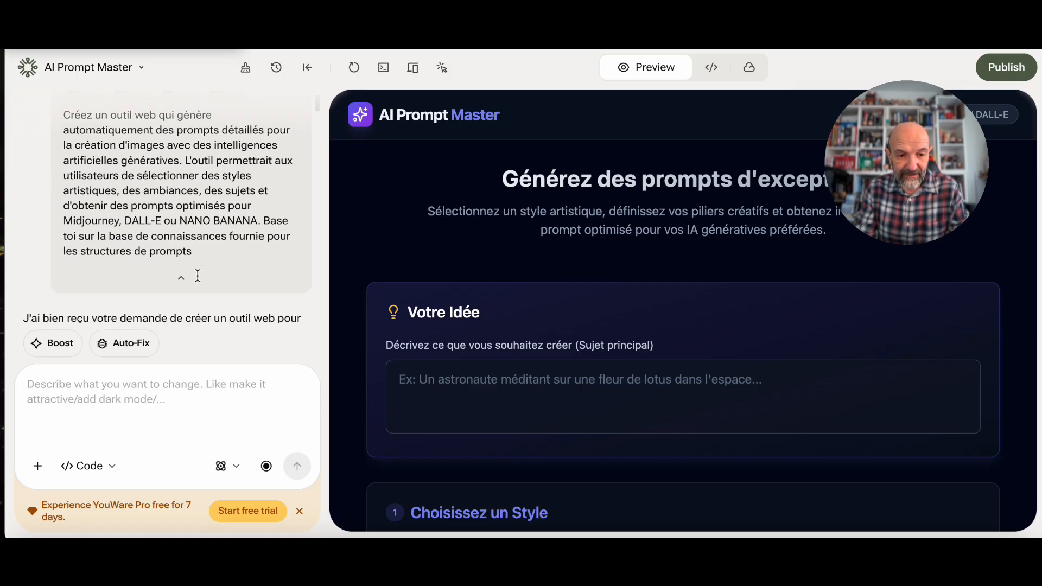
pyautogui.scroll(-3, 197, 275)
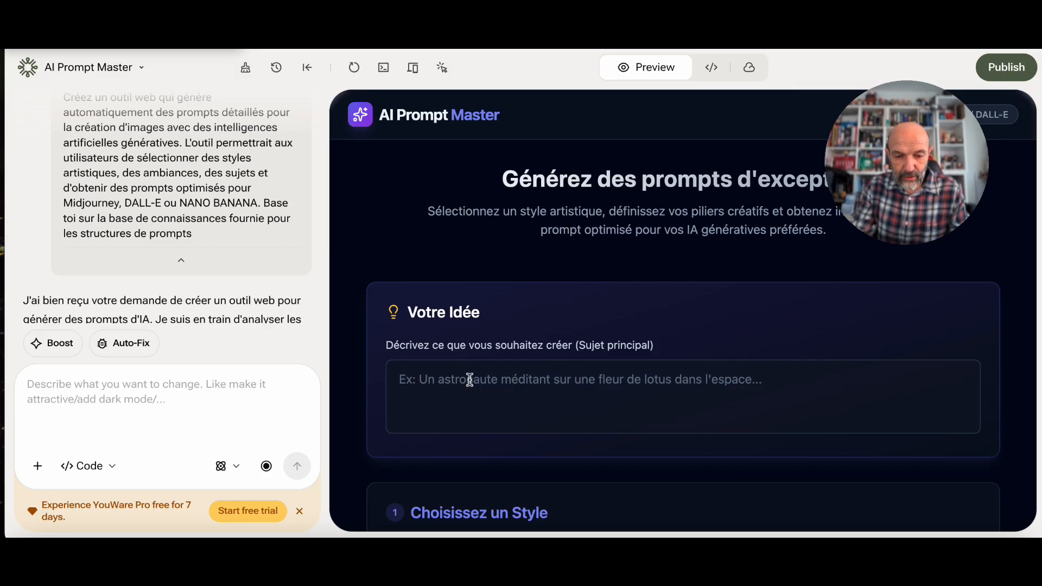
# Examine AI Prompt Master's "Votre Idée" field and browse the styles offered under "Choisissez un Style".
pyautogui.click(447, 376)
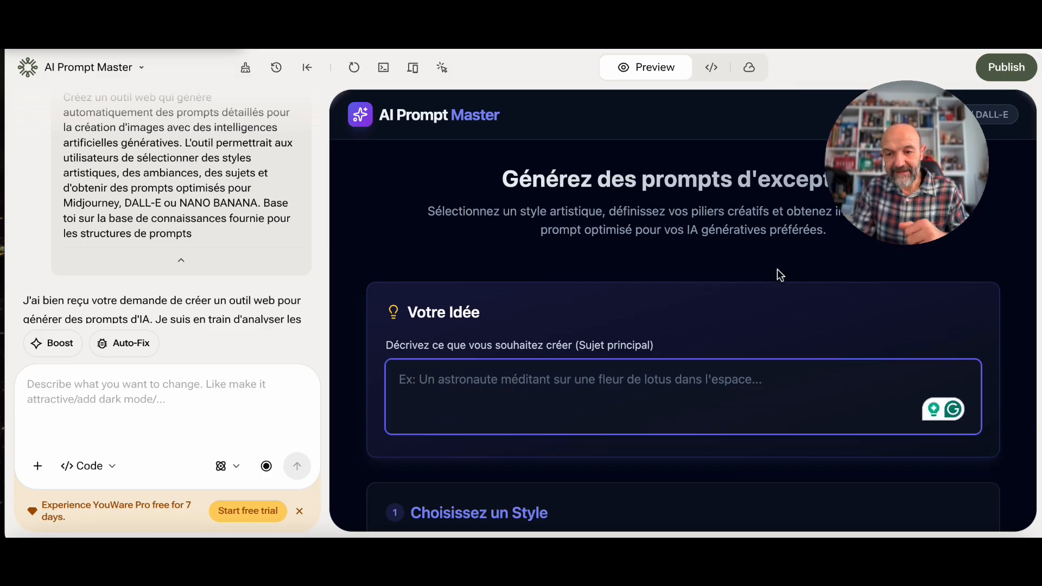
pyautogui.scroll(-5, 777, 268)
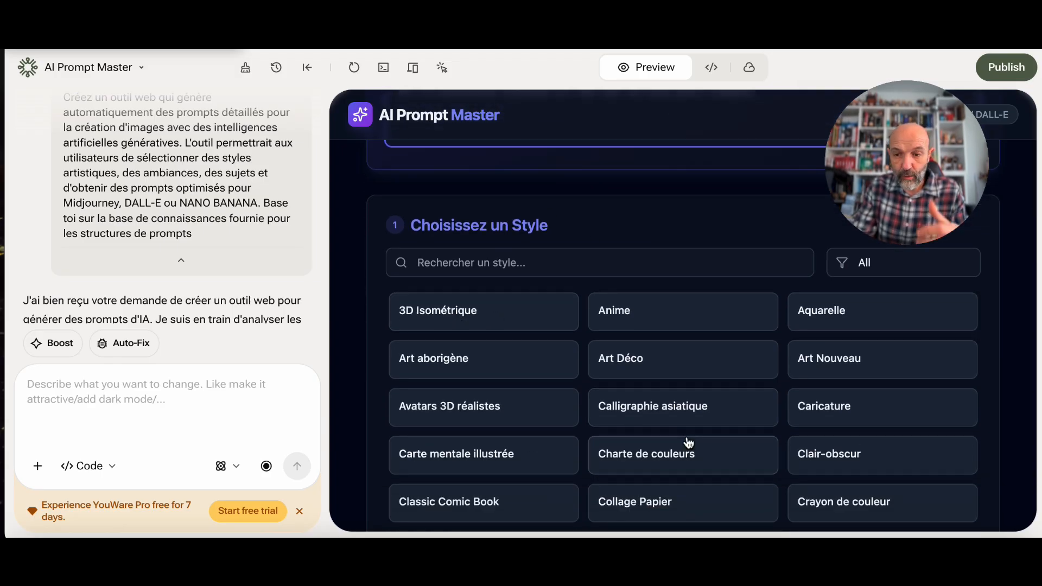
pyautogui.scroll(-14, 688, 442)
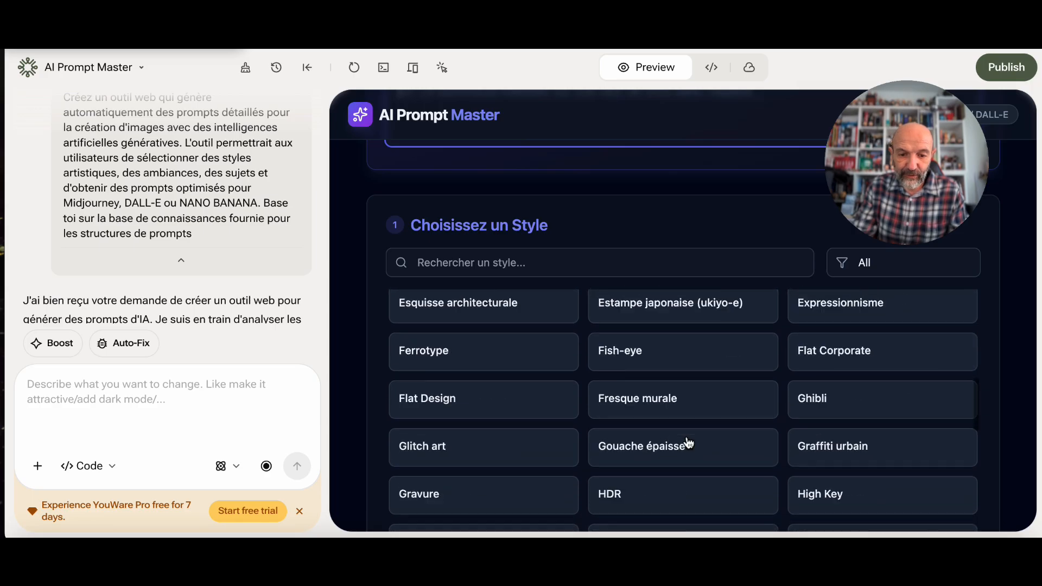
pyautogui.scroll(-15, 688, 442)
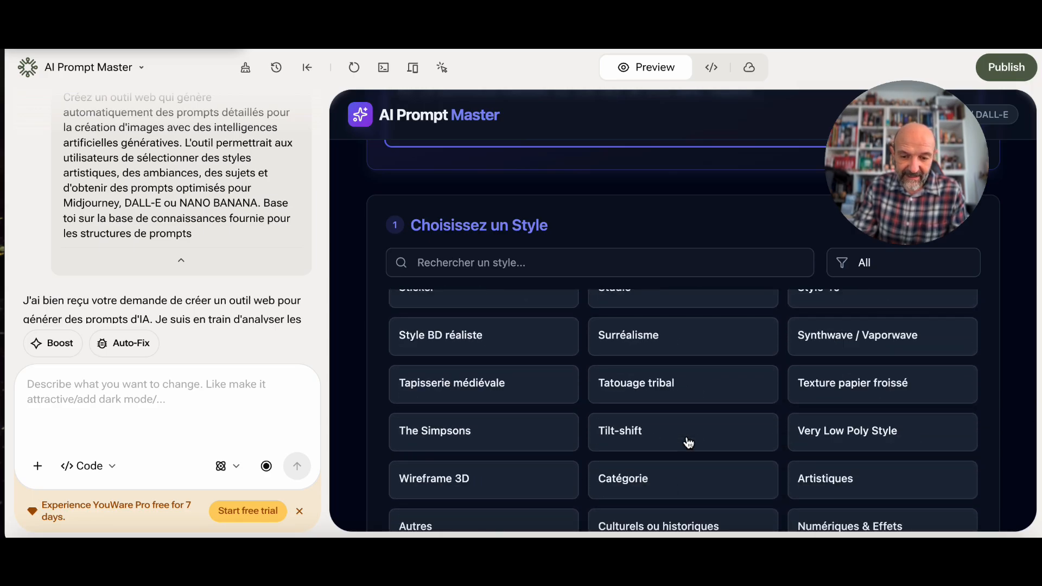
# Look through the "Détails du Prompt (Piliers)" options for framing, lighting, background, secondary details and composition.
pyautogui.scroll(-7, 688, 442)
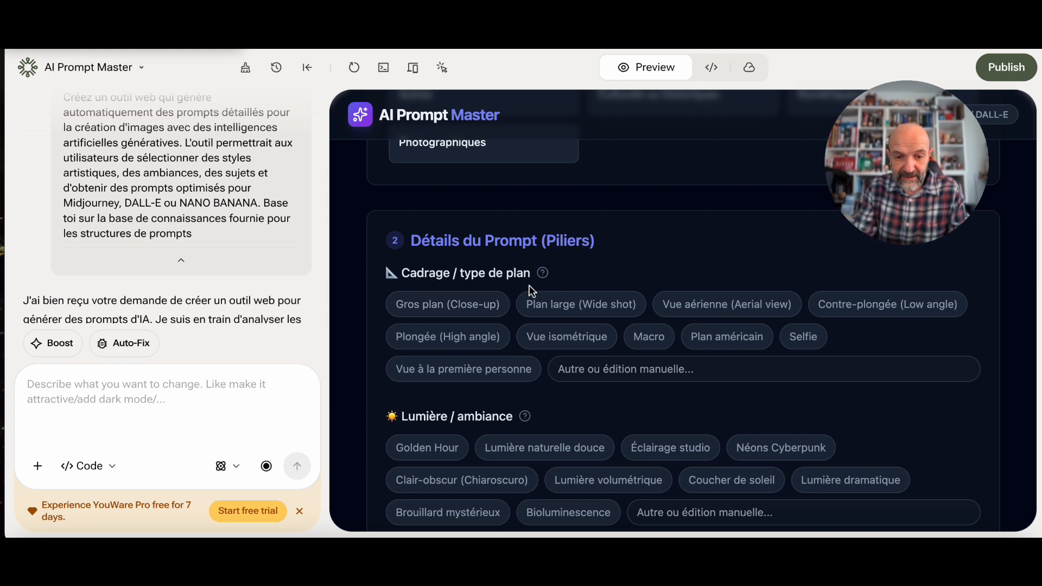
pyautogui.scroll(5, 546, 275)
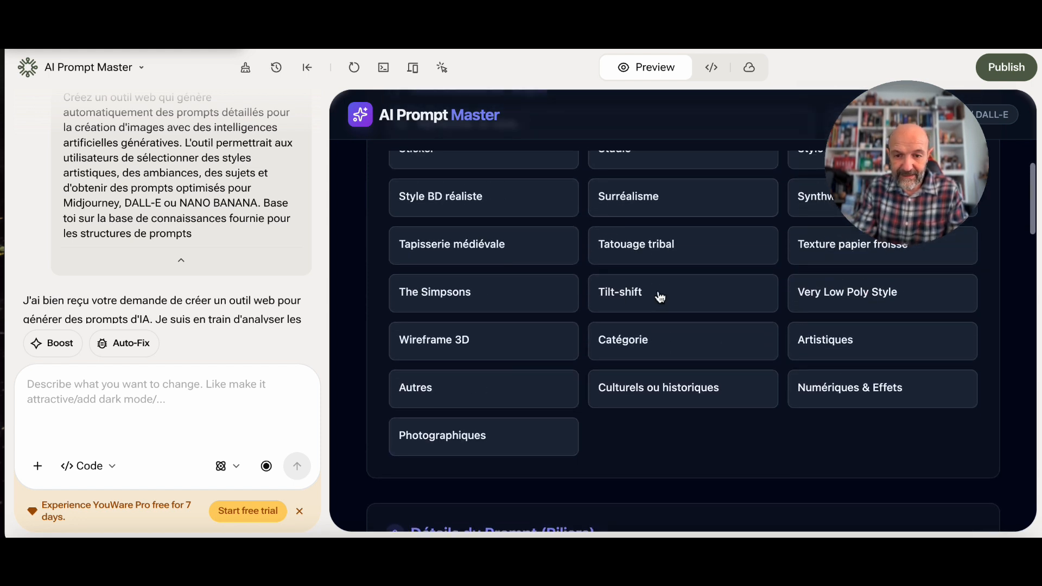
pyautogui.scroll(-3, 641, 332)
pyautogui.scroll(-4, 641, 332)
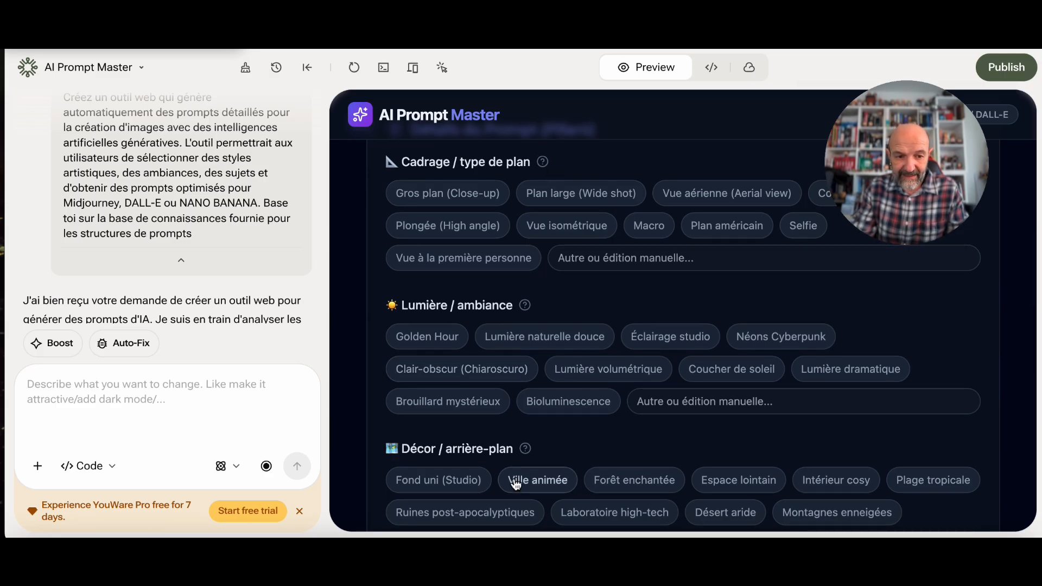
pyautogui.scroll(-1, 563, 356)
pyautogui.scroll(-3, 561, 348)
pyautogui.scroll(-10, 201, 252)
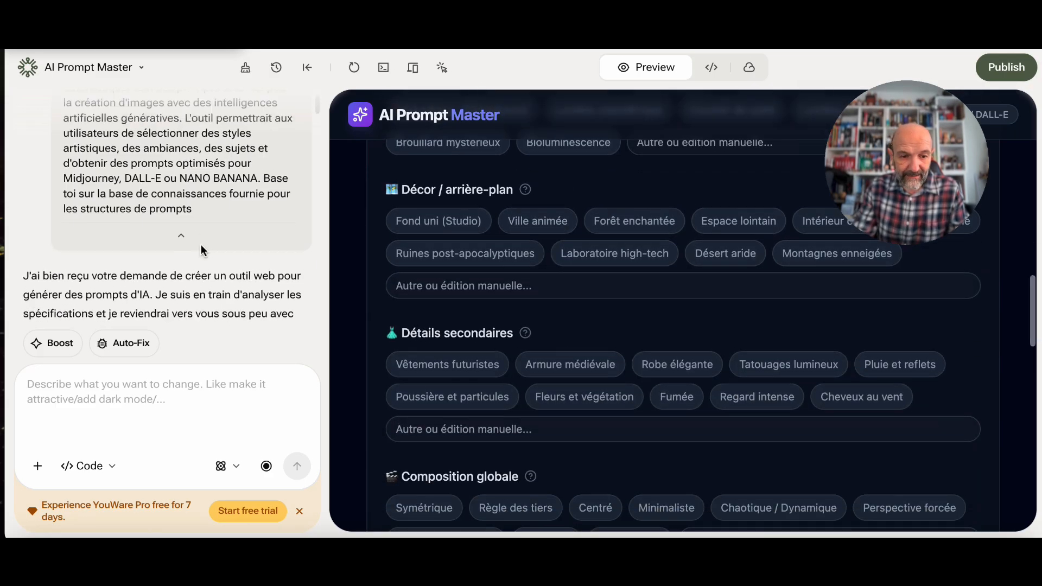
# Find the follow-up correction request in the AI Prompt Master chat and expand it to read the full text.
pyautogui.scroll(7, 203, 251)
pyautogui.scroll(-4, 113, 142)
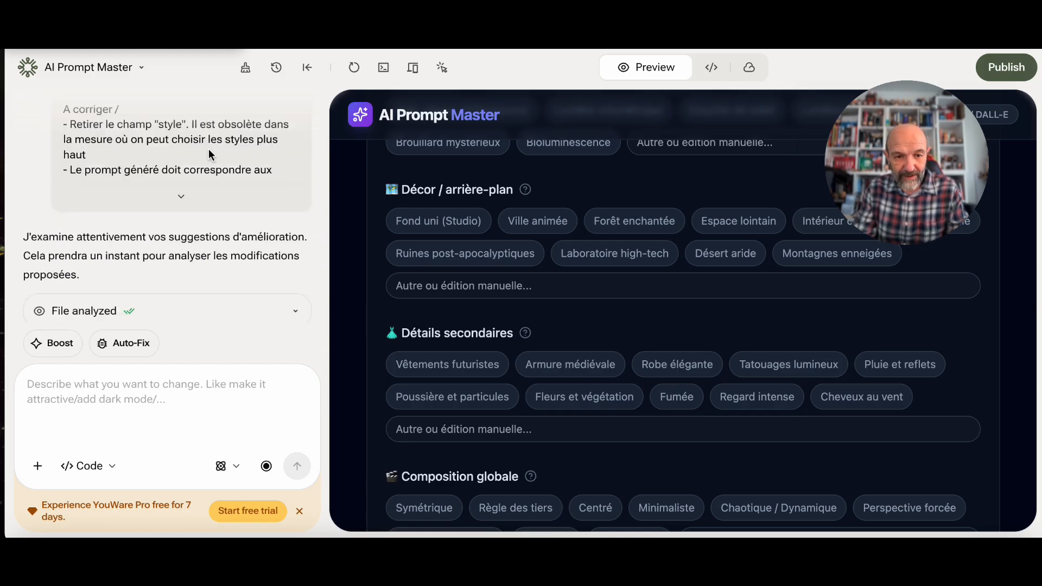
pyautogui.click(181, 197)
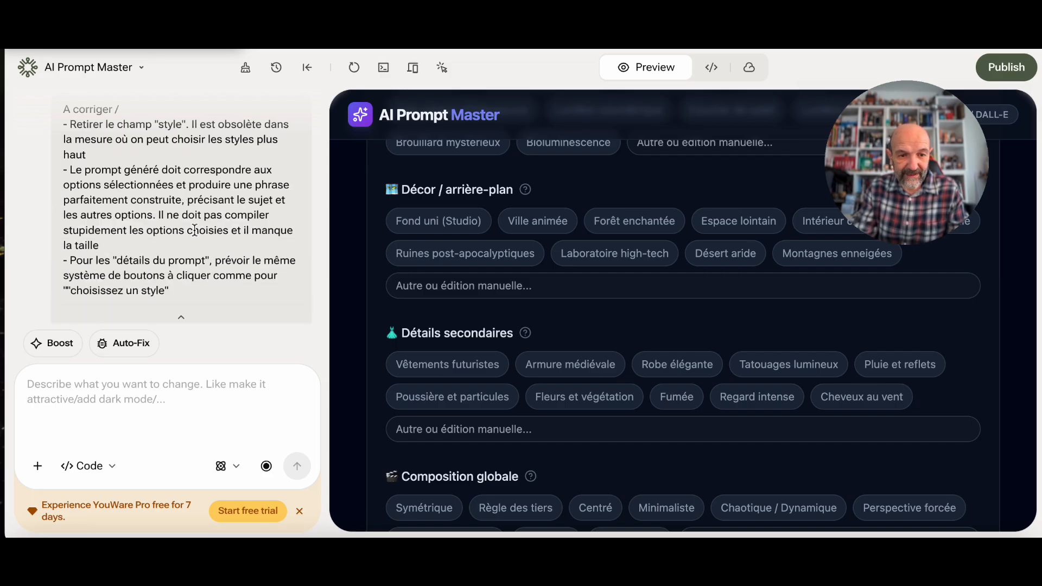
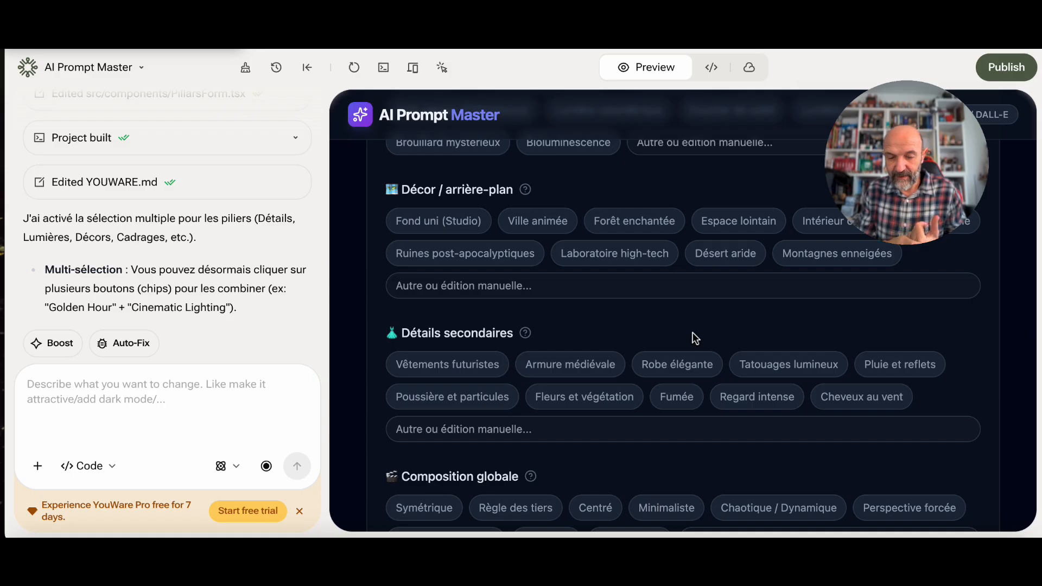
# Publish the AI Prompt Master project and open its live site from the shared project link.
pyautogui.click(920, 419)
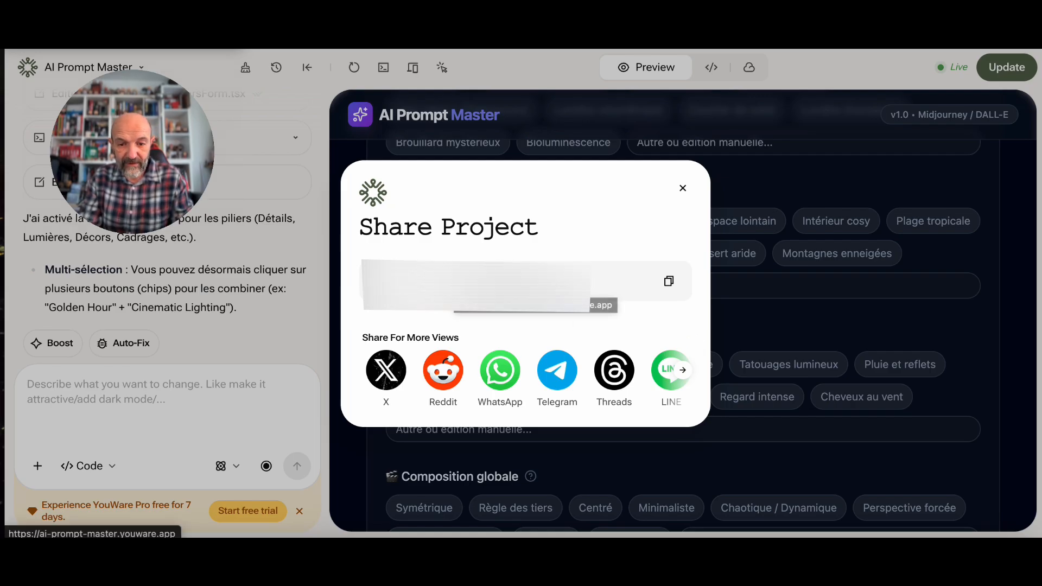
pyautogui.click(510, 284)
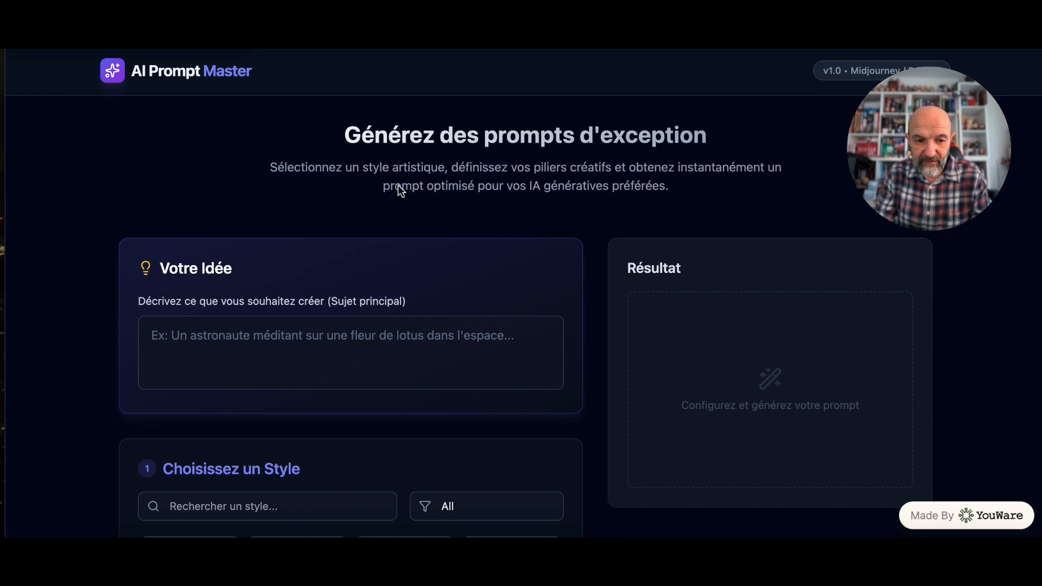
# Enter "un chien rouge qui vole dans l'espace" as the main subject under "Votre Idée".
pyautogui.click(227, 352)
pyautogui.write('un c')
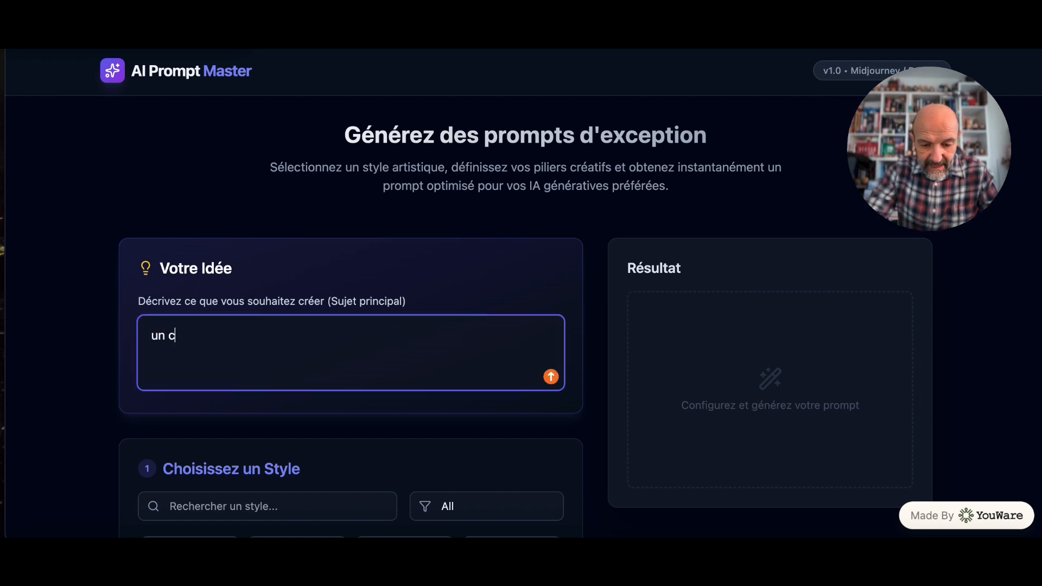
pyautogui.write('hien rouge ')
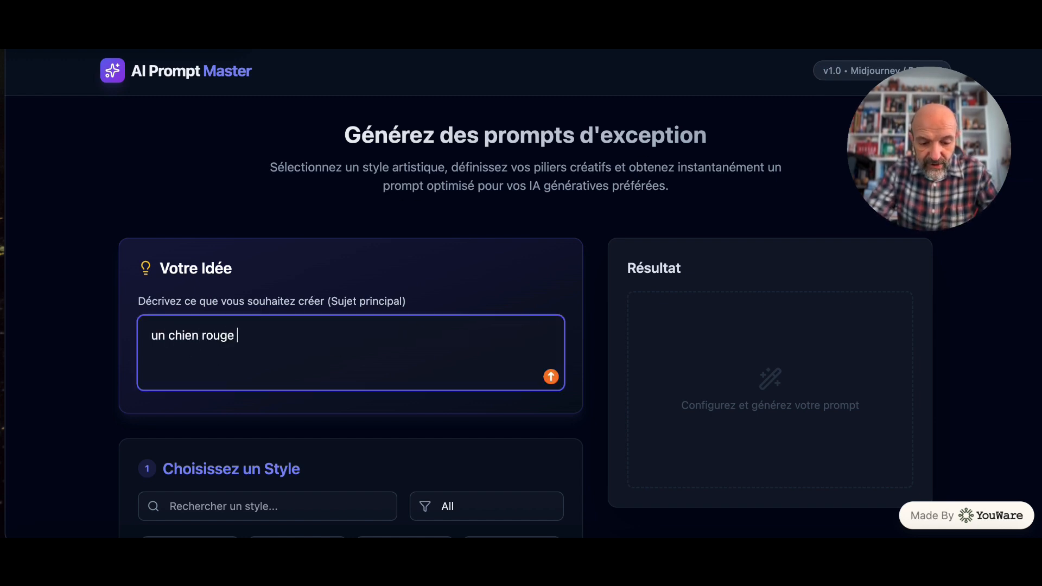
pyautogui.write('qui vole dan')
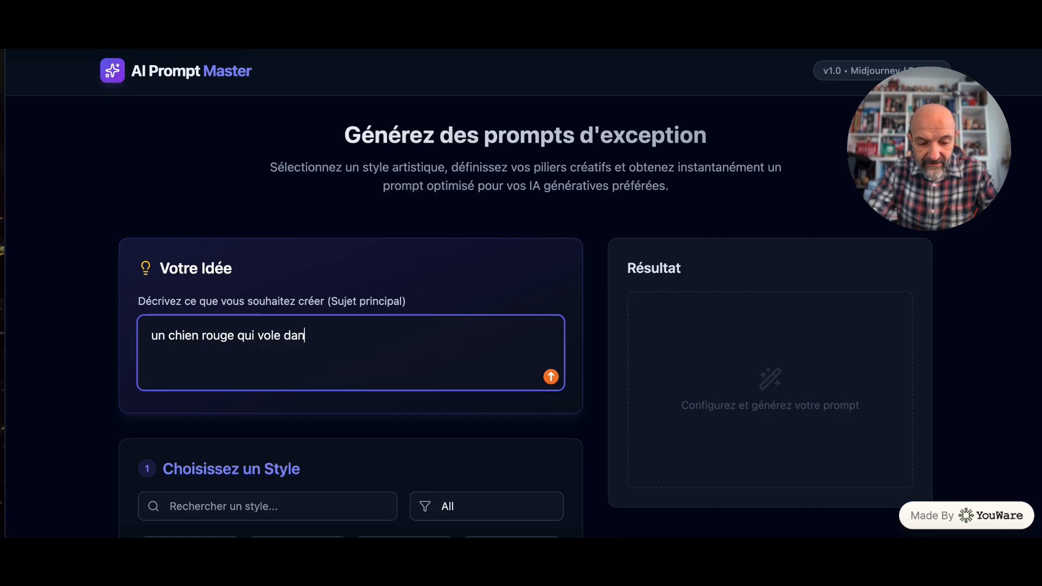
pyautogui.write("s l'espace")
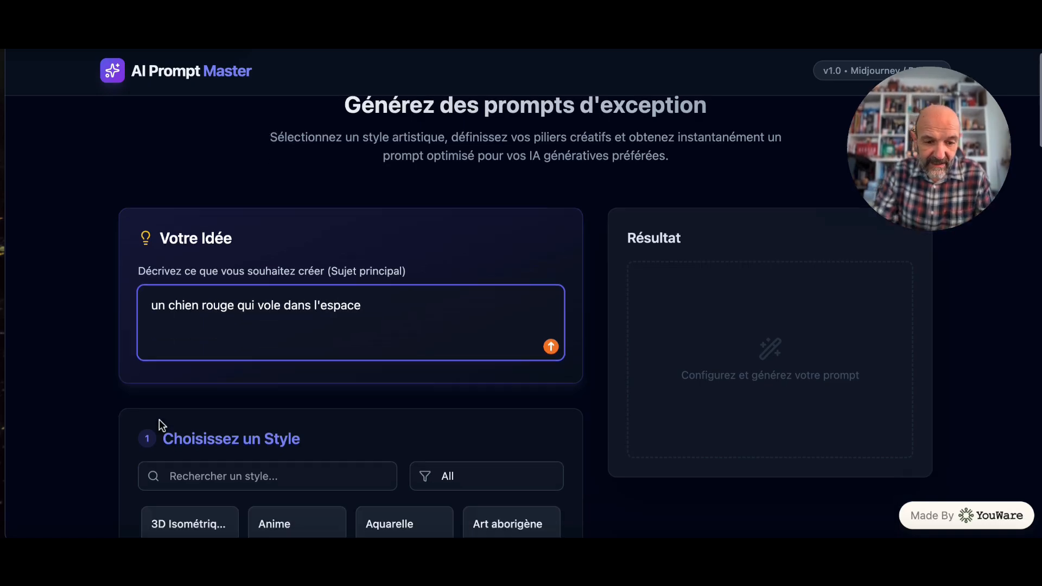
# Choose the Dark Fantasy style under "Choisissez un Style" and check its description below the style list.
pyautogui.scroll(-6, 159, 425)
pyautogui.scroll(2, 161, 423)
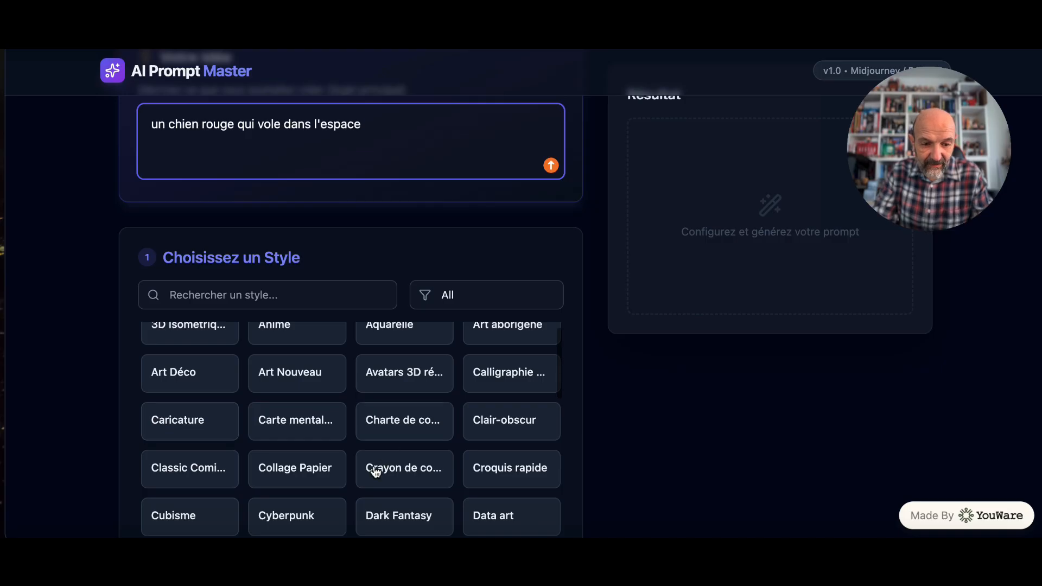
pyautogui.scroll(-1, 373, 470)
pyautogui.scroll(-2, 373, 470)
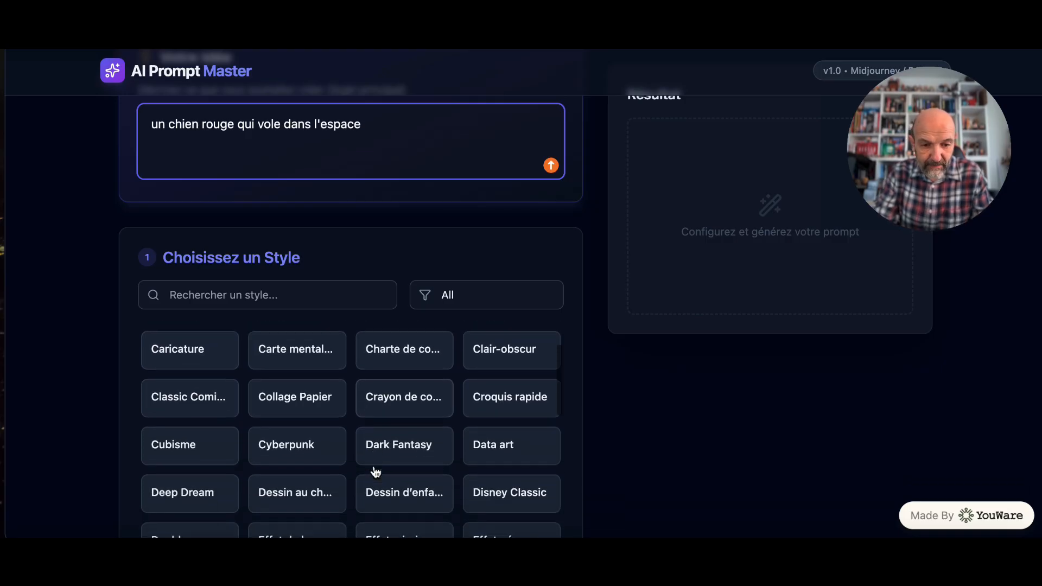
pyautogui.click(395, 414)
pyautogui.scroll(-1, 395, 416)
pyautogui.scroll(-20, 395, 416)
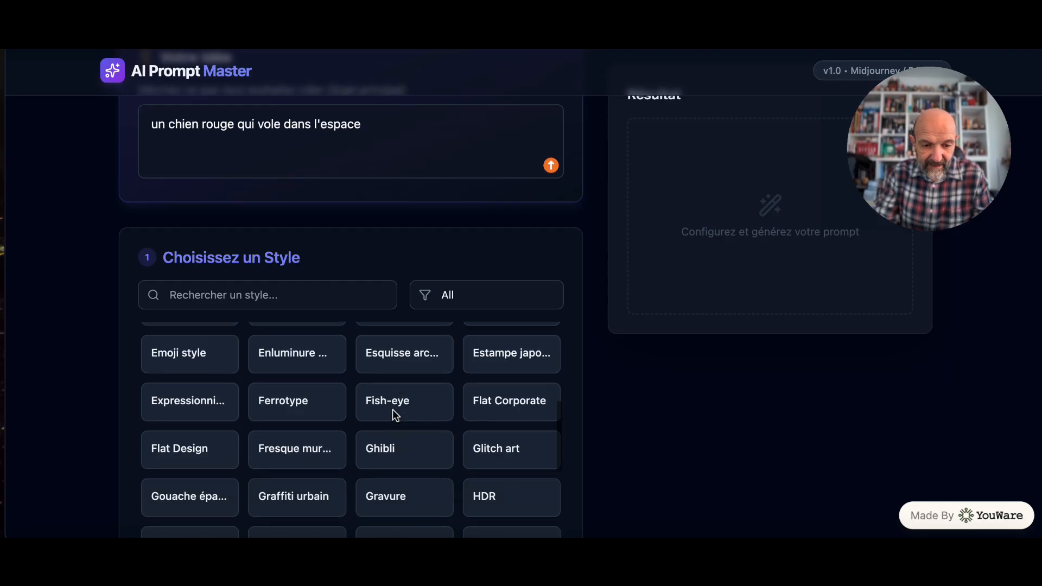
pyautogui.scroll(-5, 392, 412)
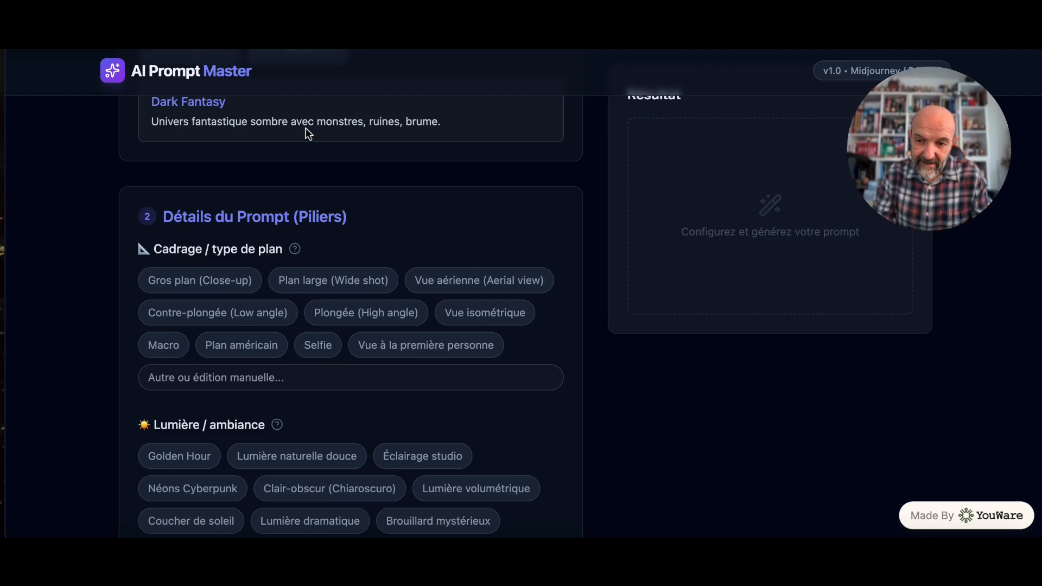
pyautogui.scroll(3, 305, 128)
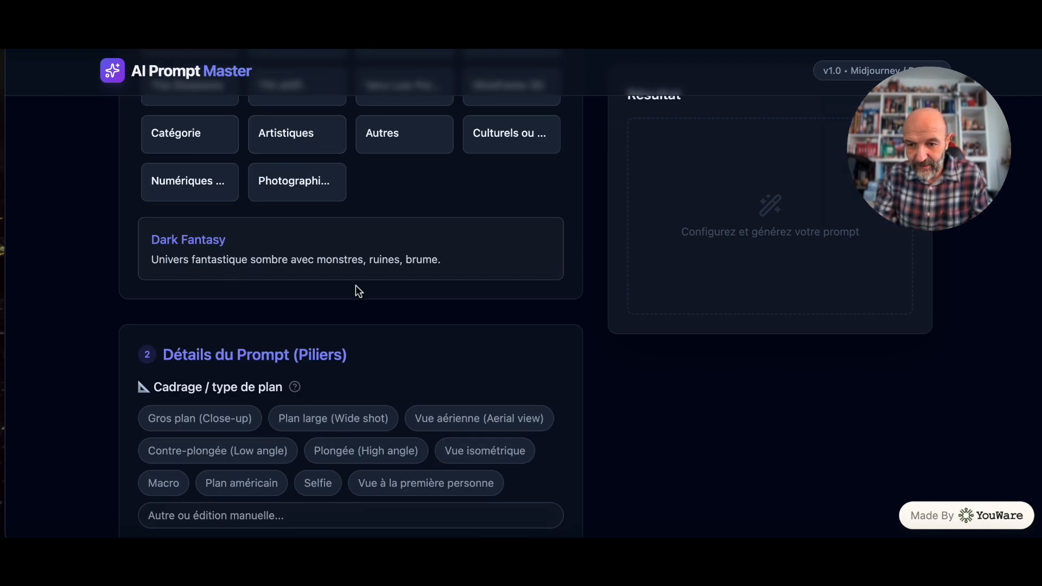
# Set the framing to "Plan large (Wide shot)" and the lighting to "Clair-obscur (Chiaroscuro)" plus "Lumière dramatique".
pyautogui.scroll(-3, 456, 366)
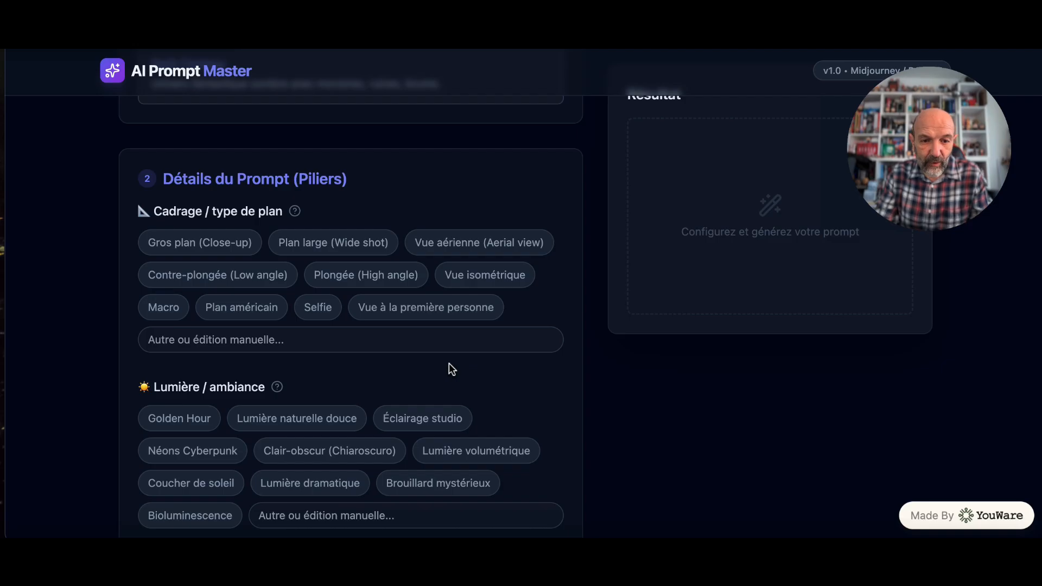
pyautogui.click(352, 245)
pyautogui.scroll(-2, 393, 395)
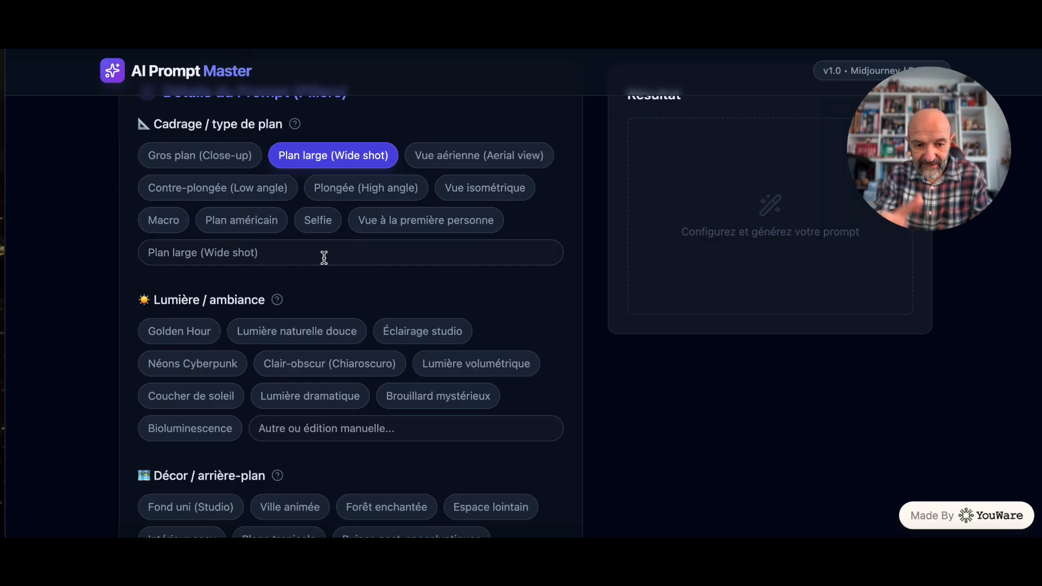
pyautogui.scroll(-1, 284, 372)
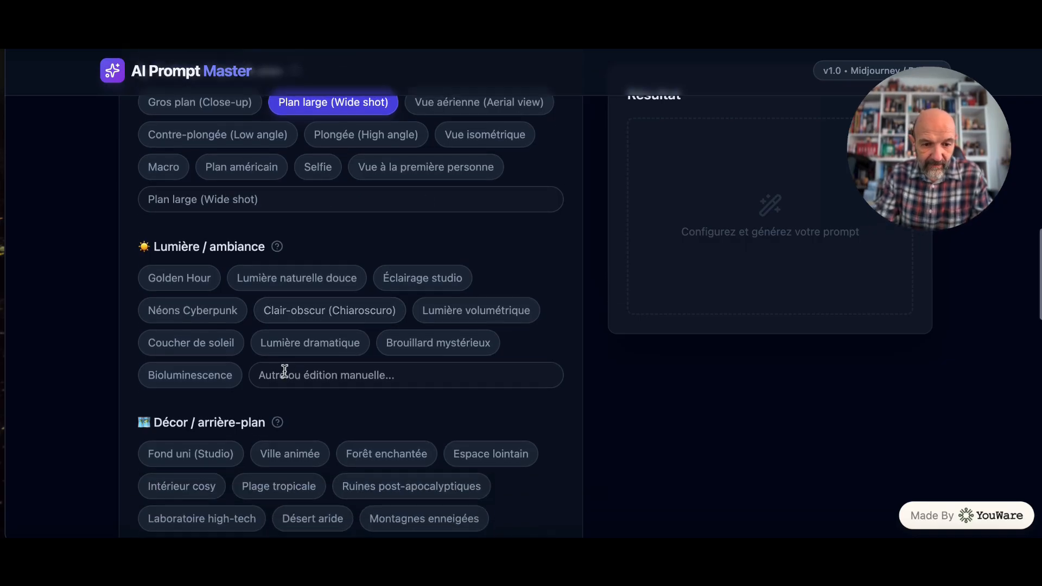
pyautogui.click(368, 316)
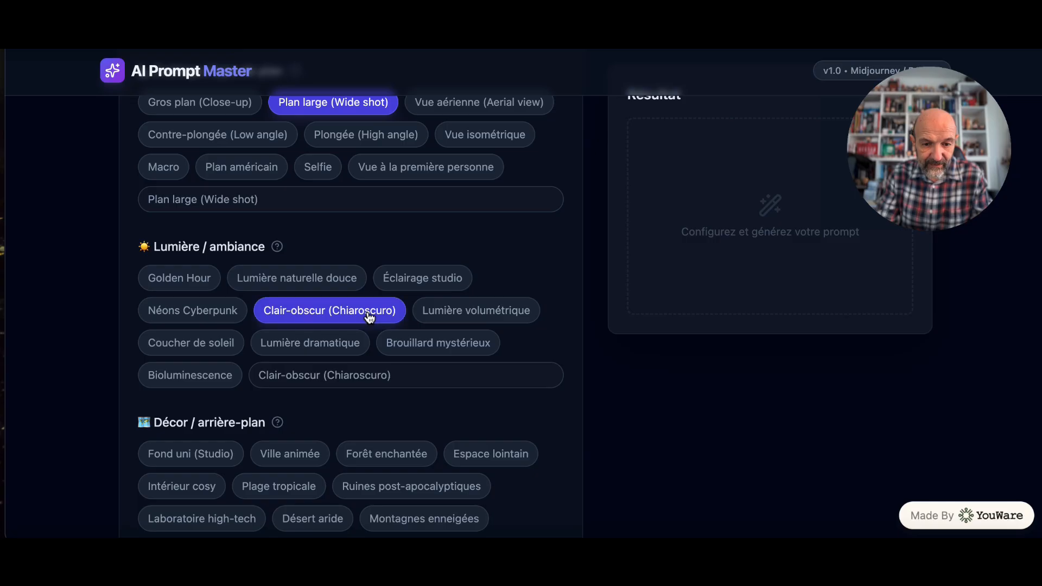
pyautogui.click(333, 350)
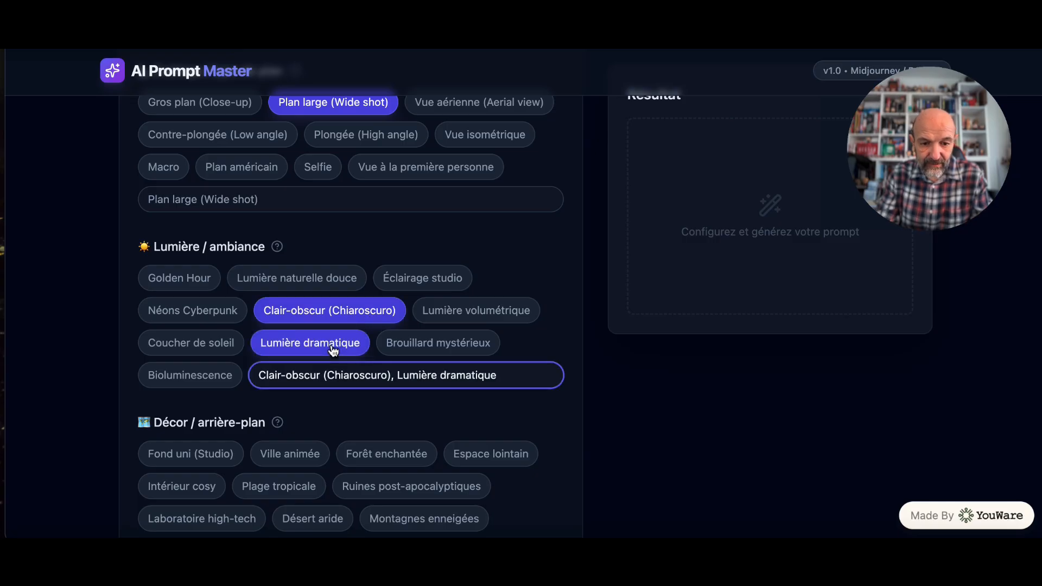
# Set the background to "Espace lointain" and the secondary details to "Poussière et particules" and "Vêtements futuristes".
pyautogui.scroll(-4, 445, 409)
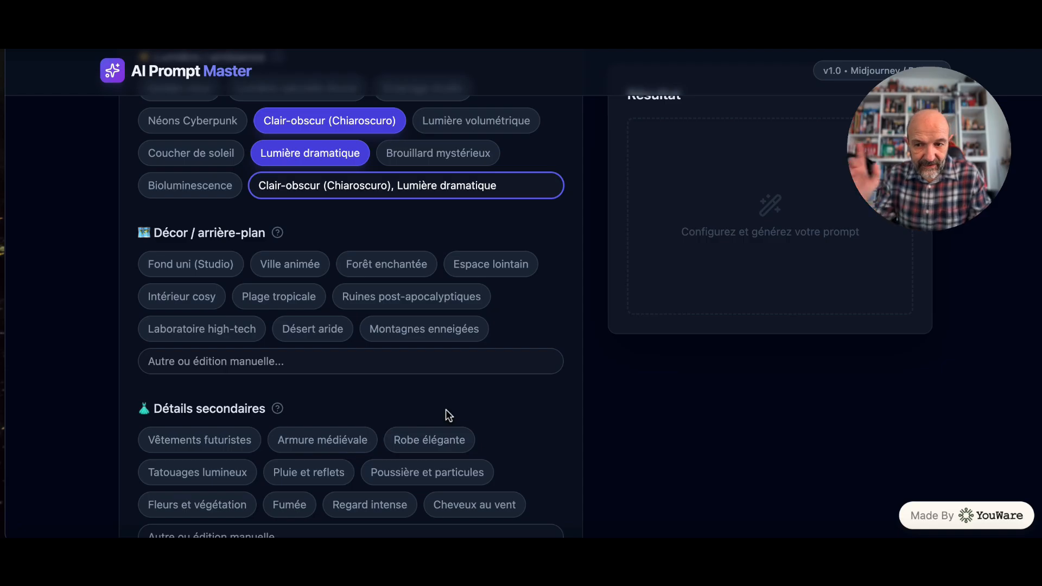
pyautogui.click(502, 265)
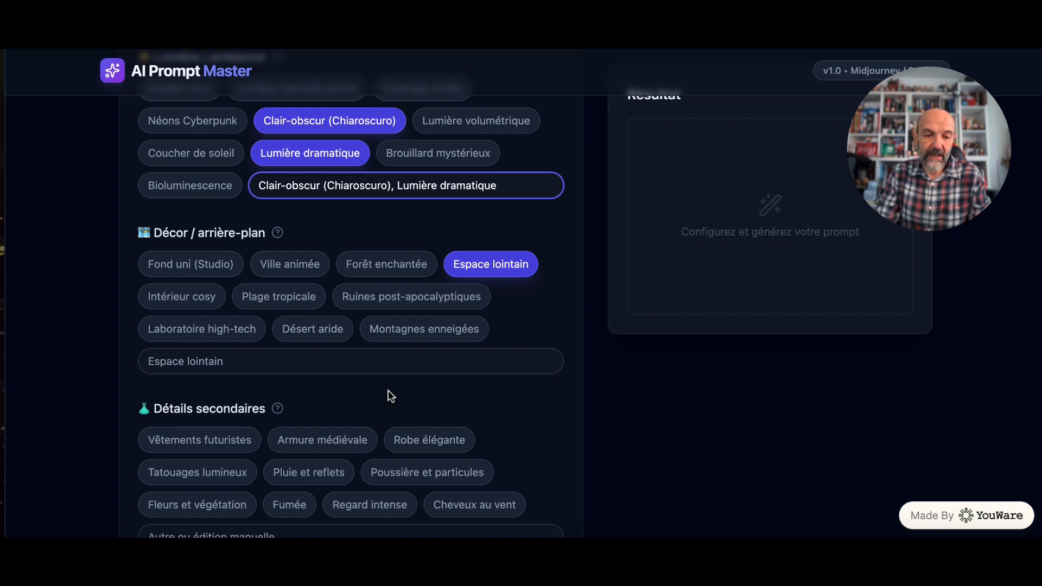
pyautogui.scroll(-3, 390, 395)
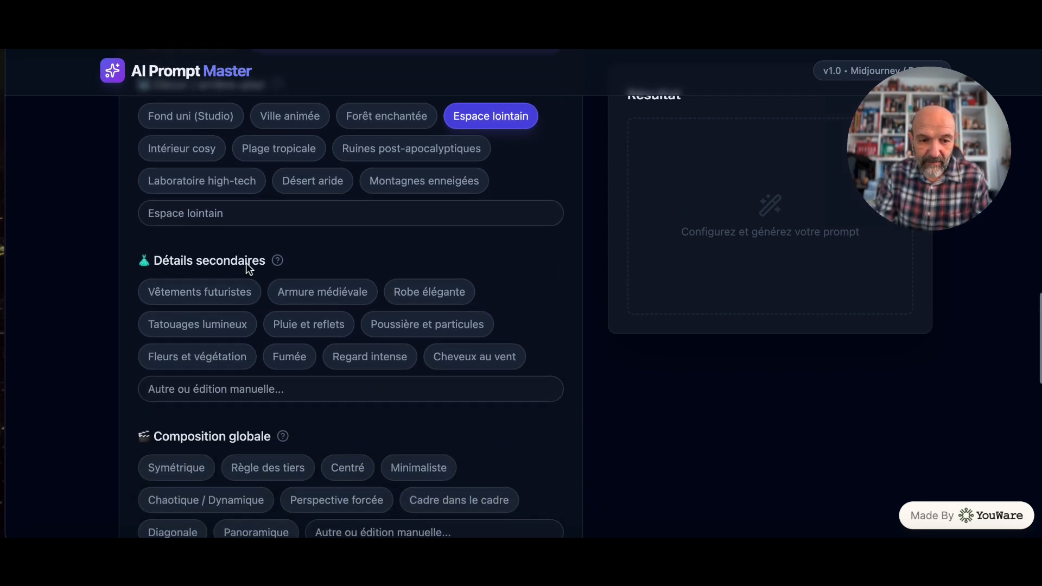
pyautogui.moveTo(276, 260)
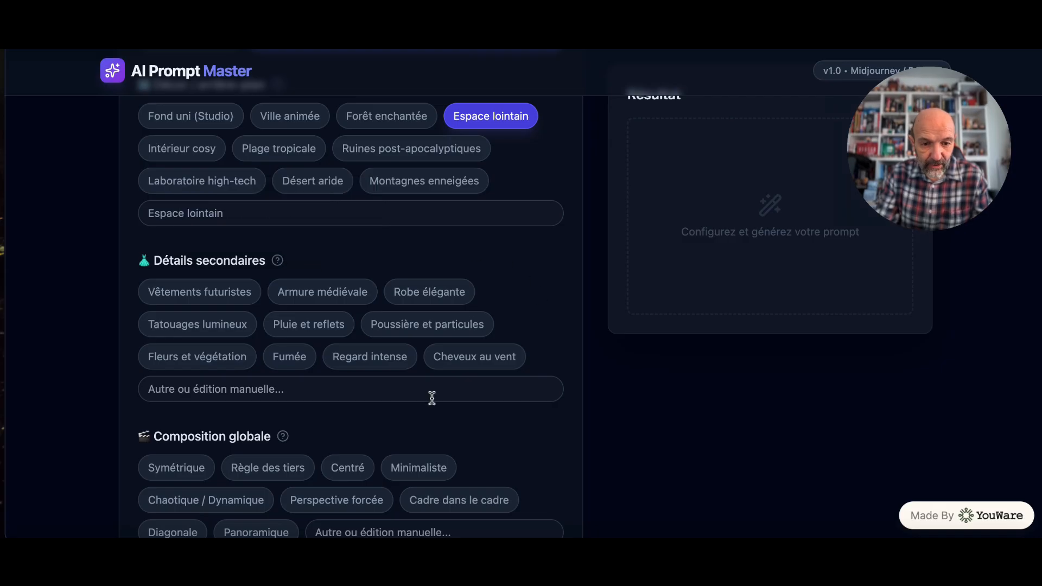
pyautogui.click(401, 326)
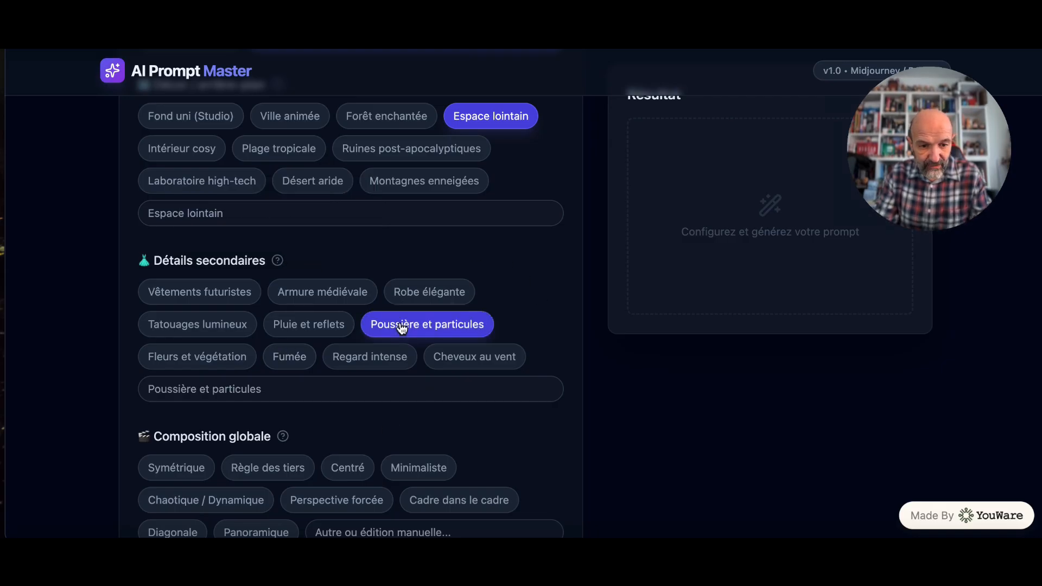
pyautogui.click(222, 299)
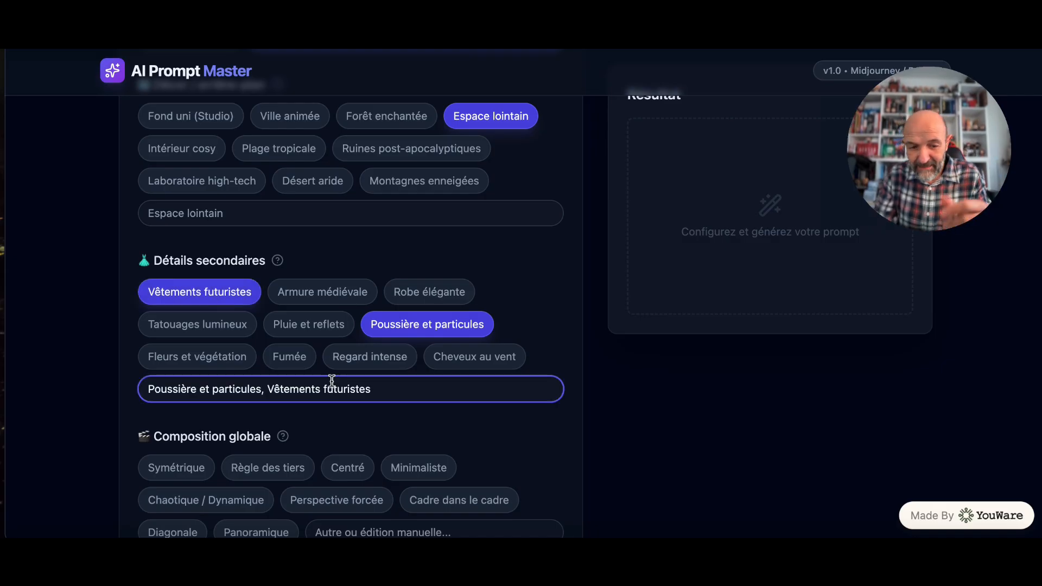
# Set the overall composition to "Règle des tiers" and the visual quality to "Cinematic Lighting" and "Highly Detailed".
pyautogui.scroll(-3, 329, 381)
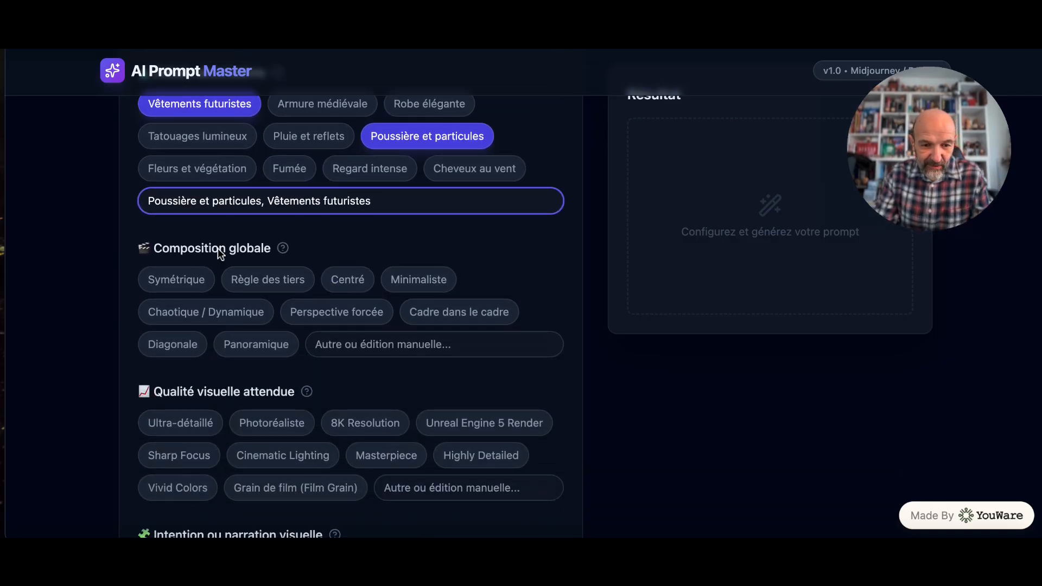
pyautogui.click(255, 282)
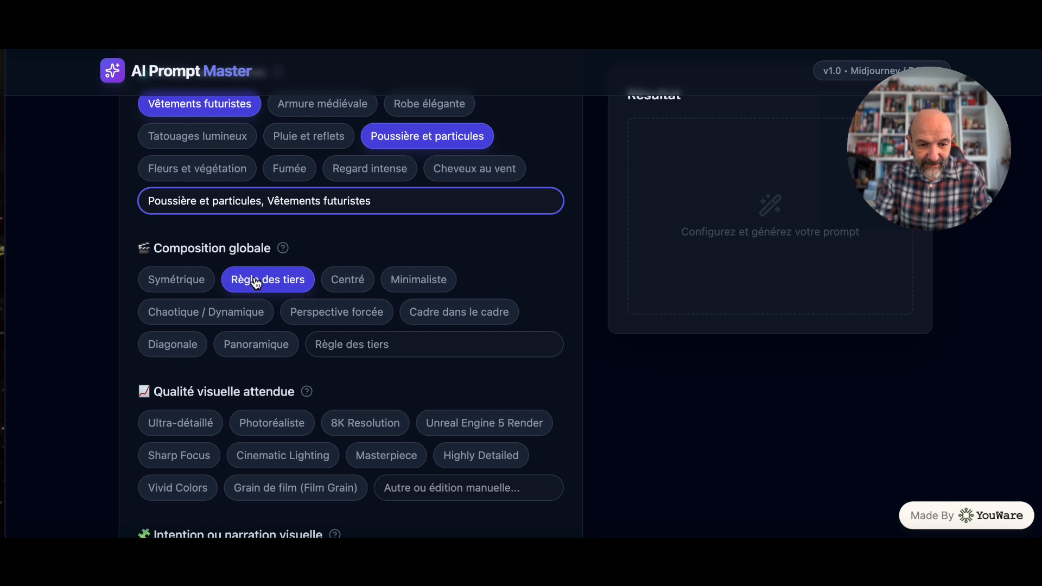
pyautogui.scroll(-3, 400, 432)
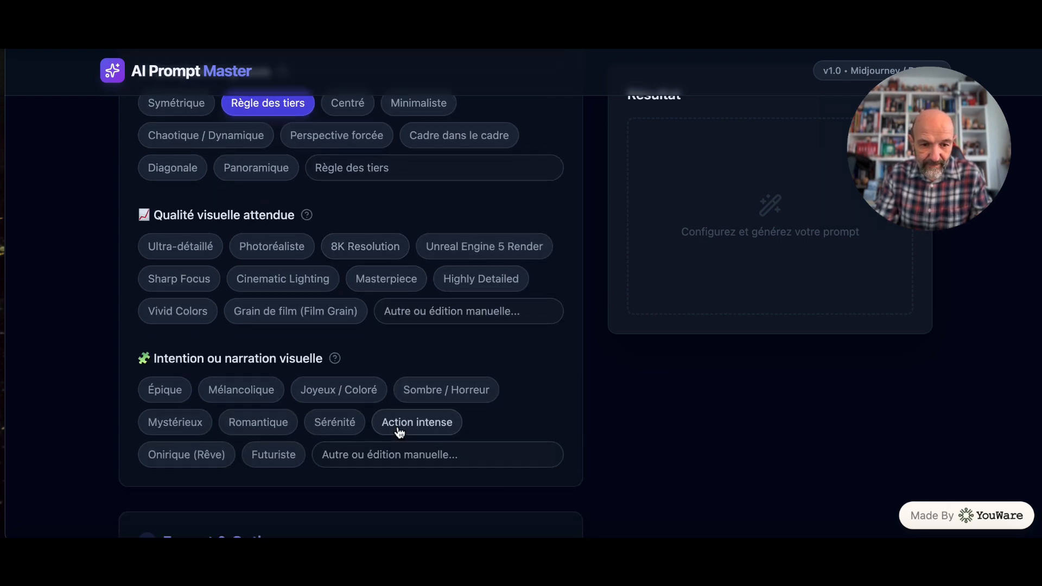
pyautogui.click(285, 280)
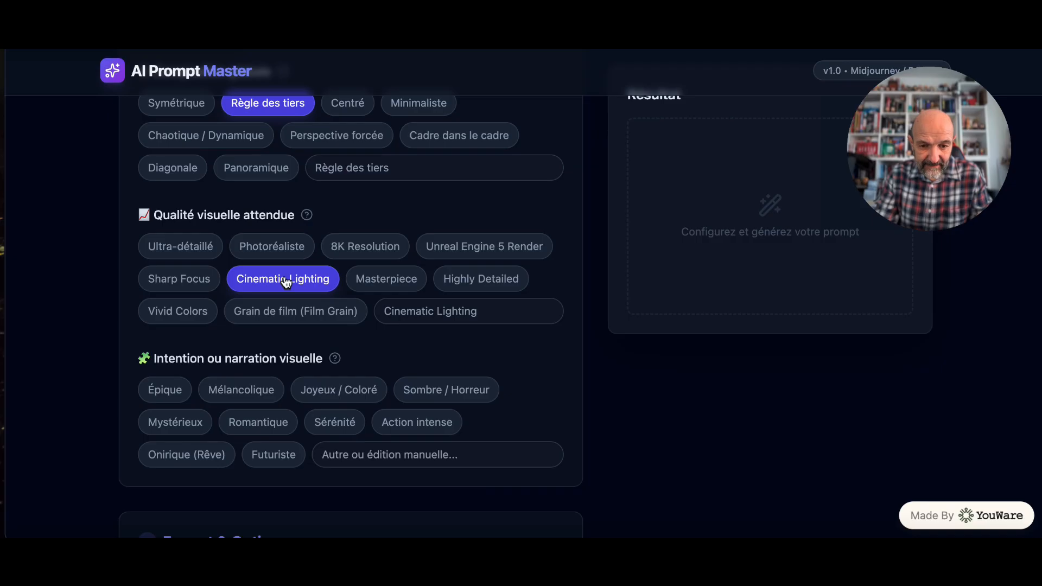
pyautogui.click(486, 287)
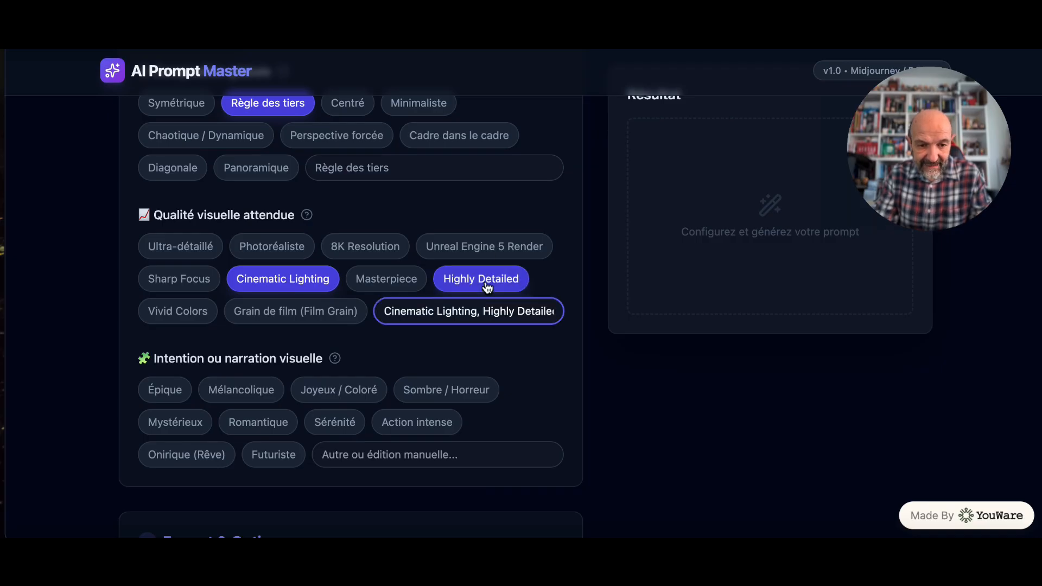
# Set the visual intention or narration to "Mystérieux" and "Épique".
pyautogui.scroll(-3, 486, 286)
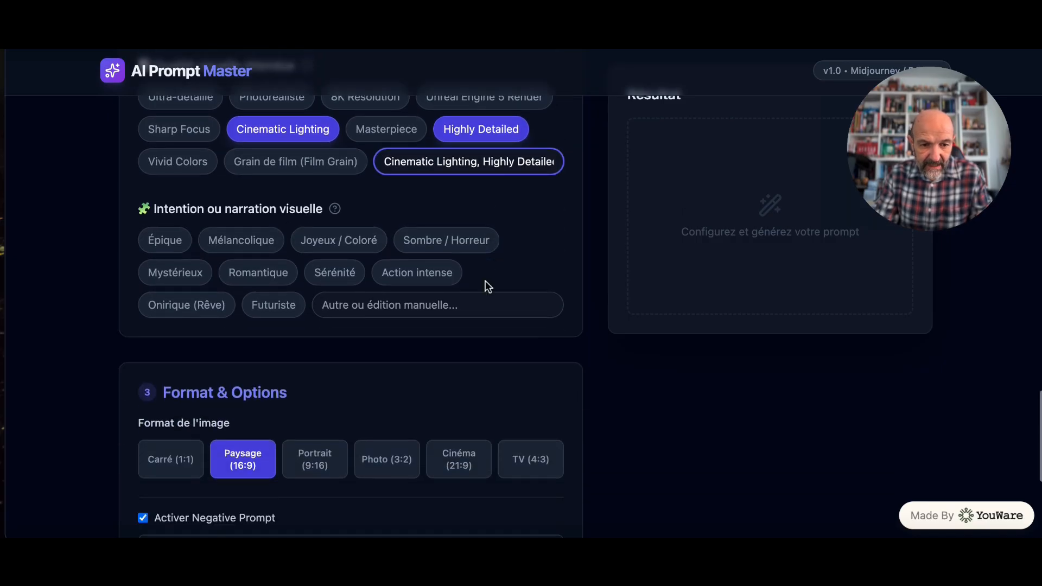
pyautogui.click(175, 272)
pyautogui.click(166, 240)
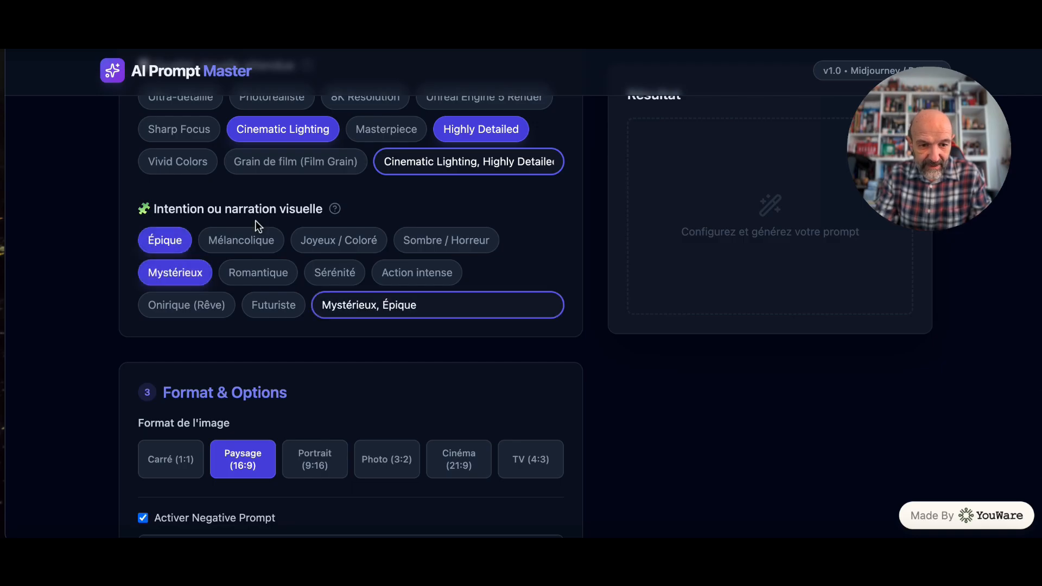
# Generate the prompt with the Paysage (16:9) format and the negative prompt enabled, and view the text under "Résultat".
pyautogui.scroll(-3, 340, 346)
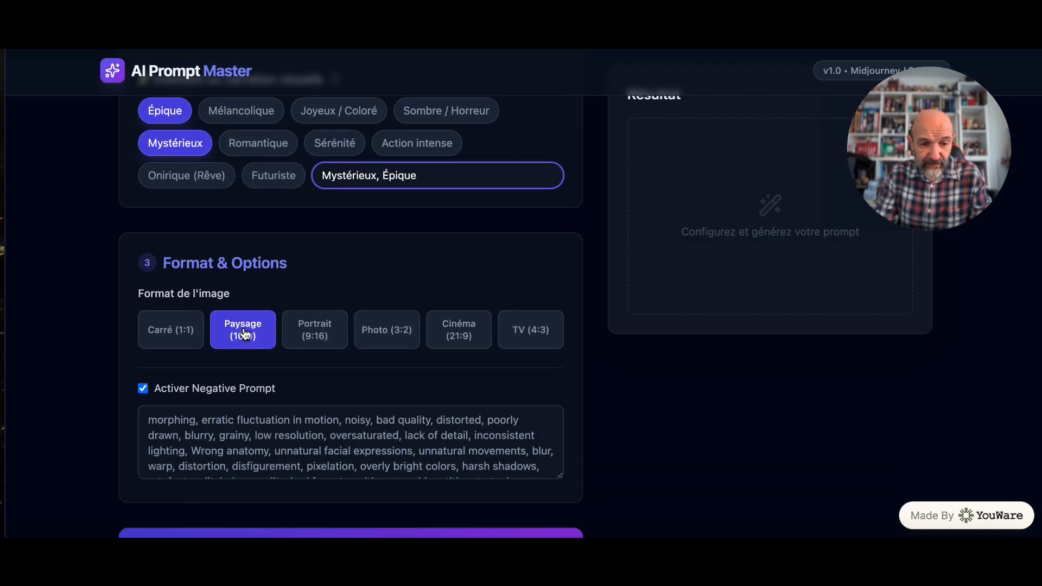
pyautogui.scroll(-3, 312, 404)
pyautogui.click(313, 408)
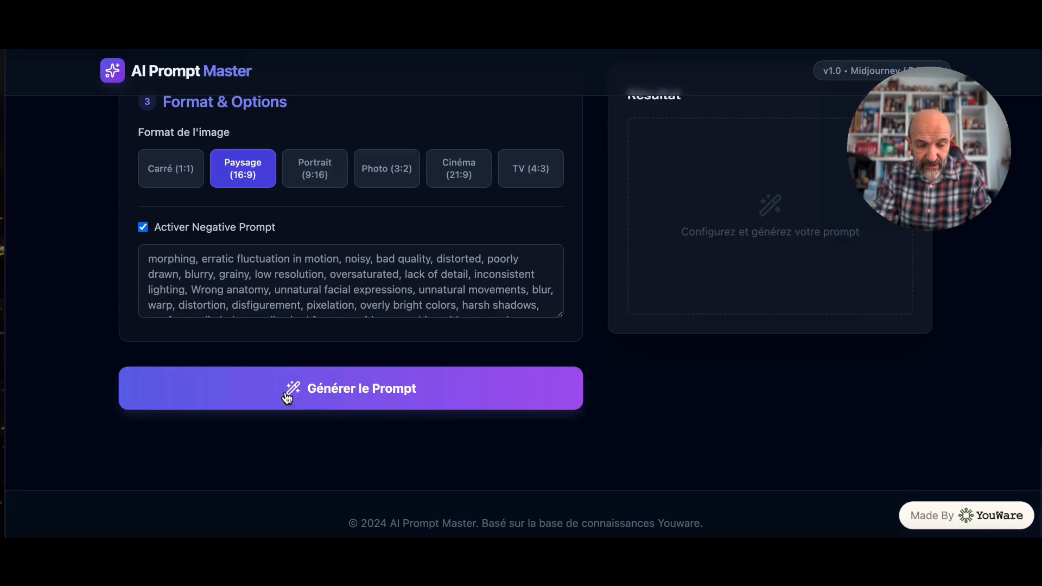
pyautogui.scroll(3, 890, 356)
pyautogui.scroll(3, 890, 356)
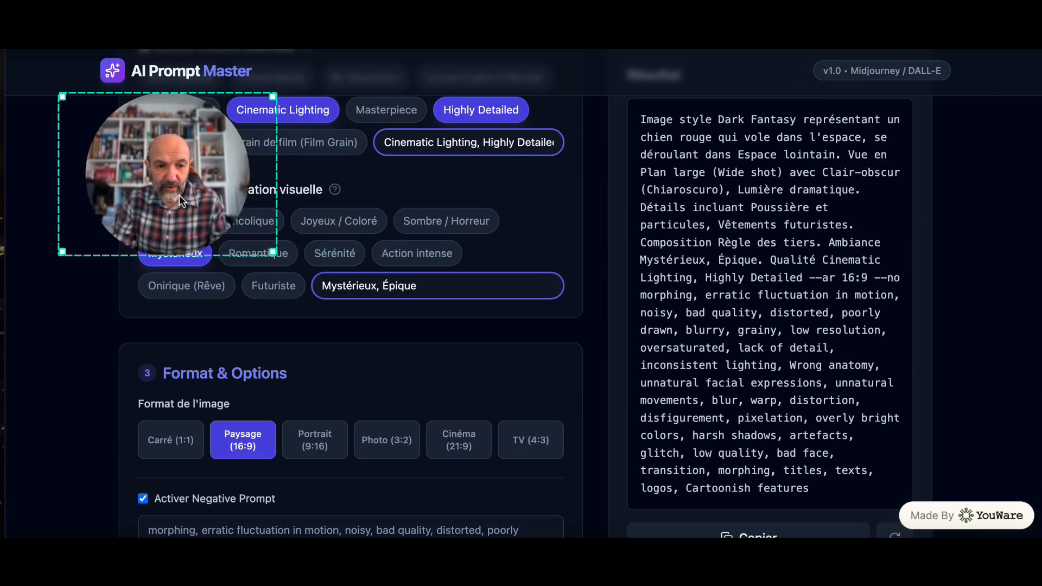
# Copy the generated prompt under "Résultat" and review its text, highlighting the negative section that starts at "--no".
pyautogui.scroll(-2, 739, 376)
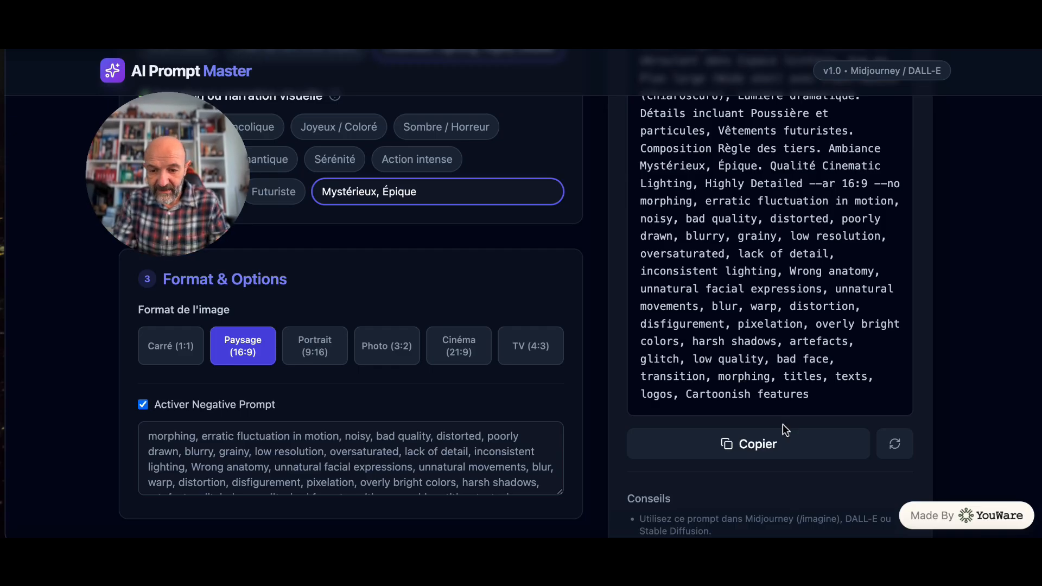
pyautogui.click(752, 444)
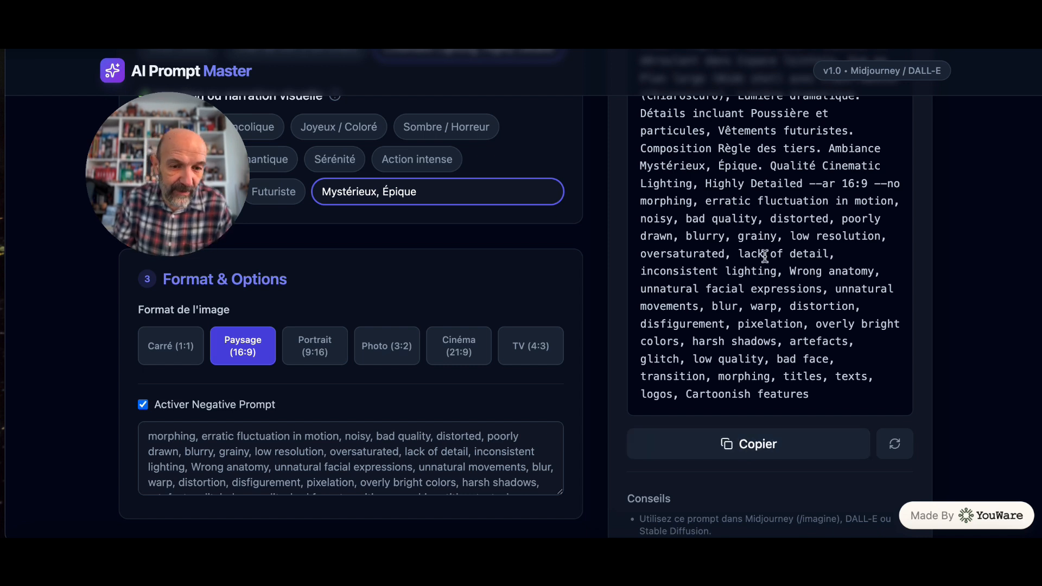
pyautogui.scroll(7, 765, 255)
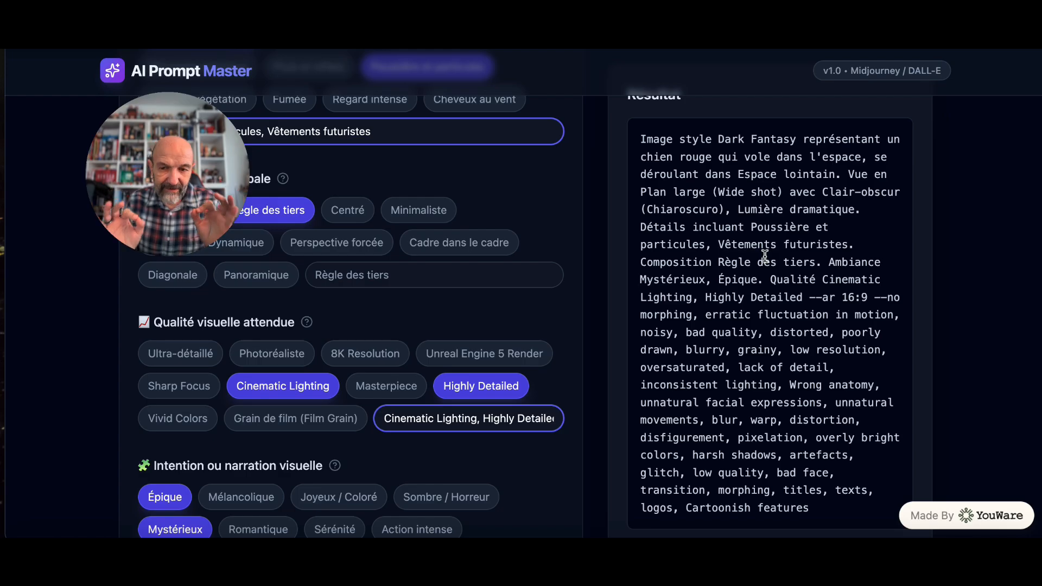
pyautogui.scroll(-2, 761, 274)
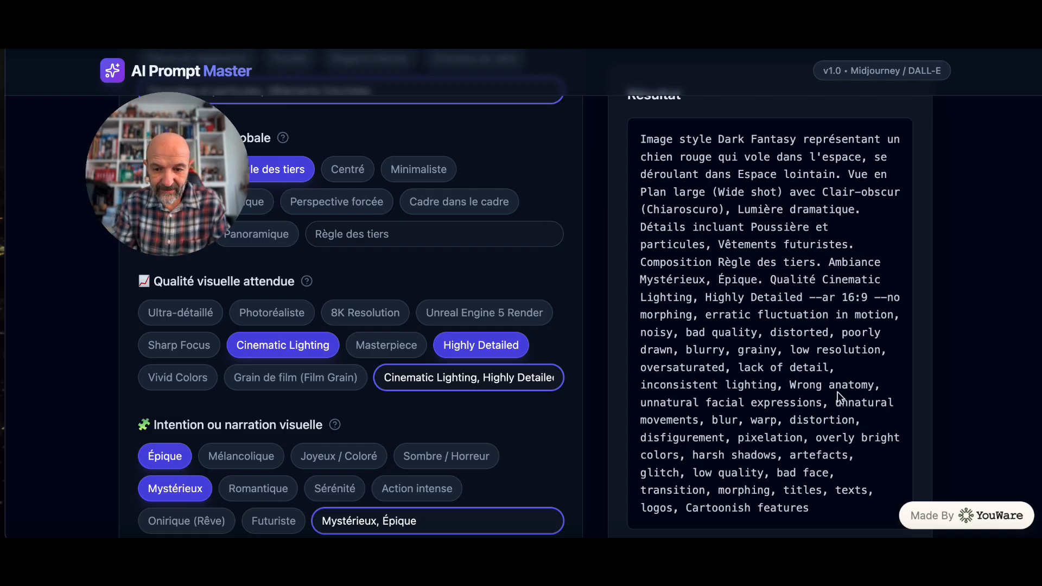
pyautogui.scroll(-2, 828, 405)
pyautogui.scroll(1, 828, 400)
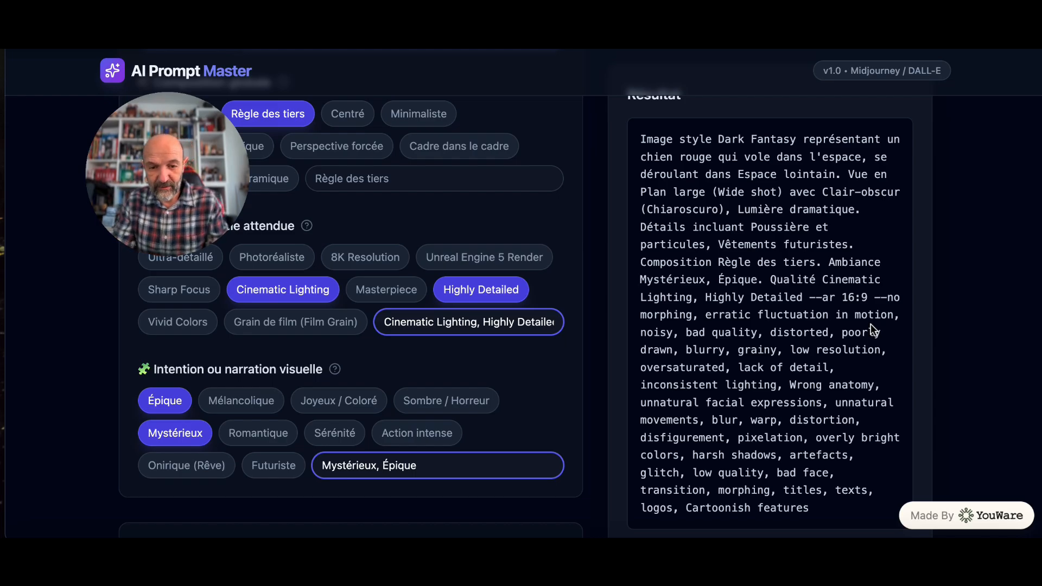
pyautogui.moveTo(875, 297); pyautogui.dragTo(834, 520)
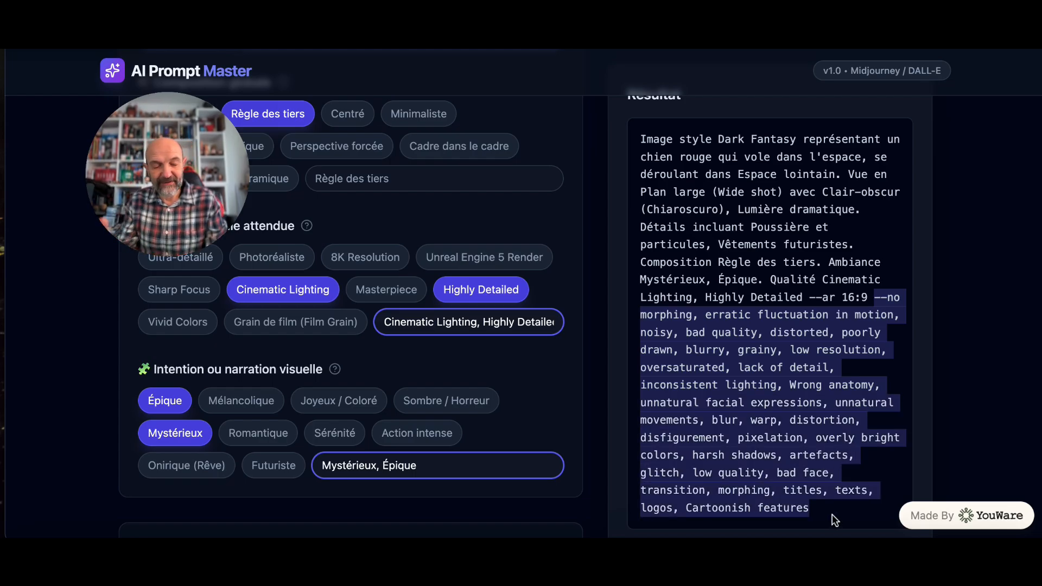
pyautogui.click(698, 139)
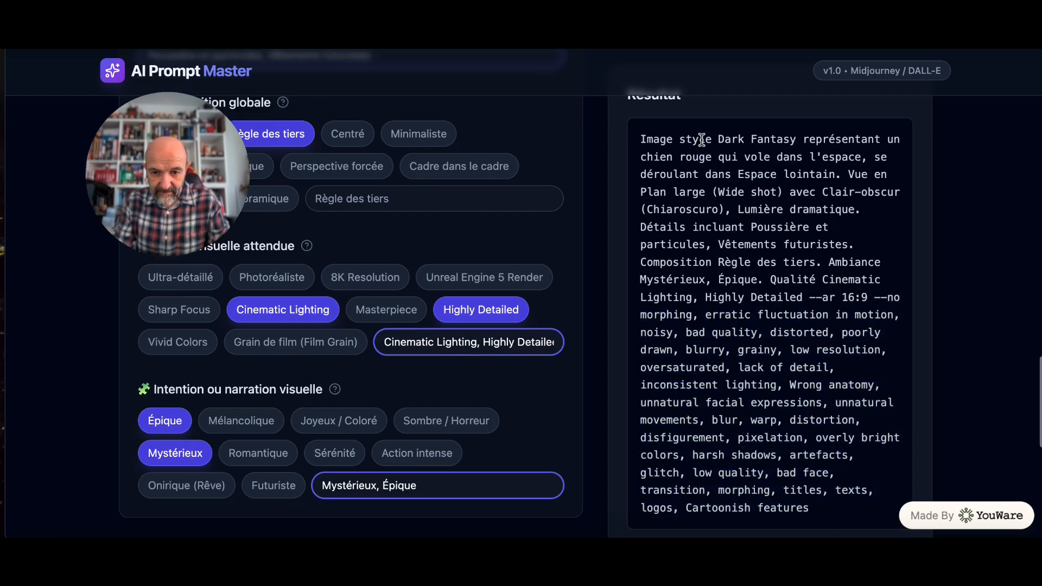
# Select the full generated prompt, from "Image style Dark Fantasy" to "Cartoonish features", and copy it.
pyautogui.moveTo(640, 139); pyautogui.dragTo(827, 508)
pyautogui.press('super+c')
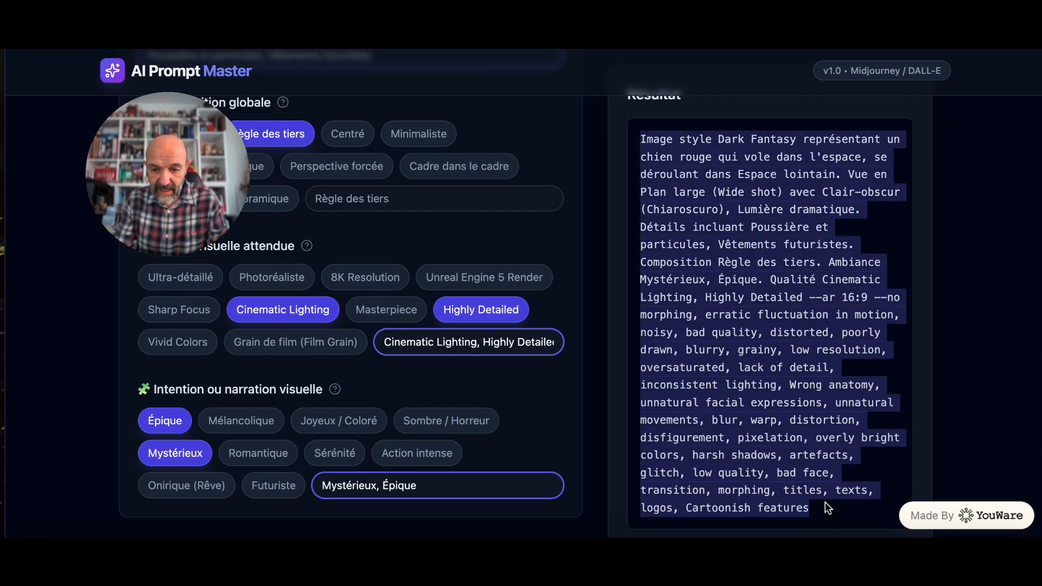
pyautogui.scroll(-2, 825, 501)
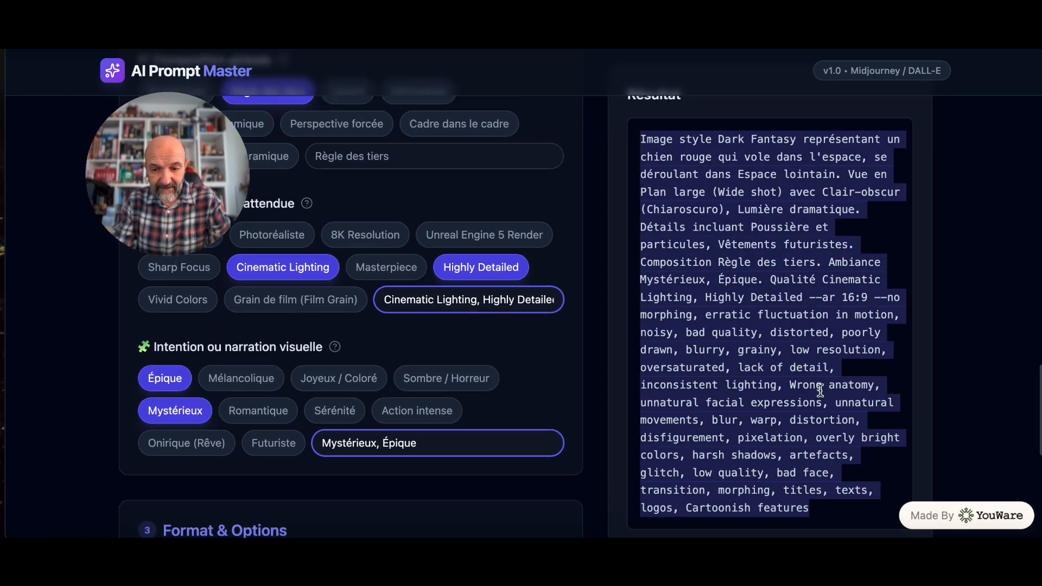
pyautogui.scroll(-2, 820, 390)
pyautogui.scroll(1, 820, 389)
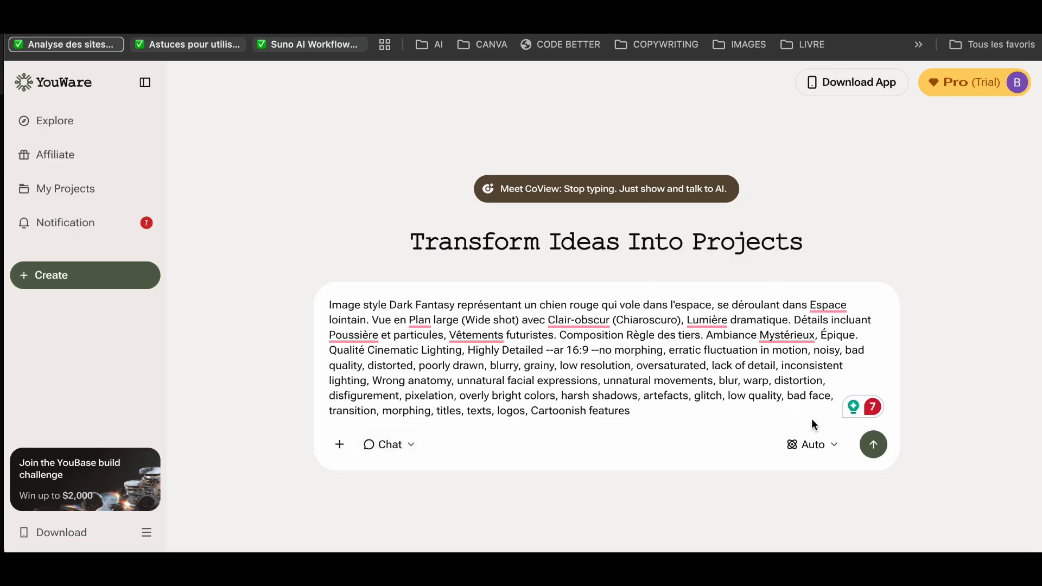
# Set the model for the pasted Dark Fantasy dog prompt to Gemini 3 Flash and submit it in YouWare's Chat mode.
pyautogui.click(833, 450)
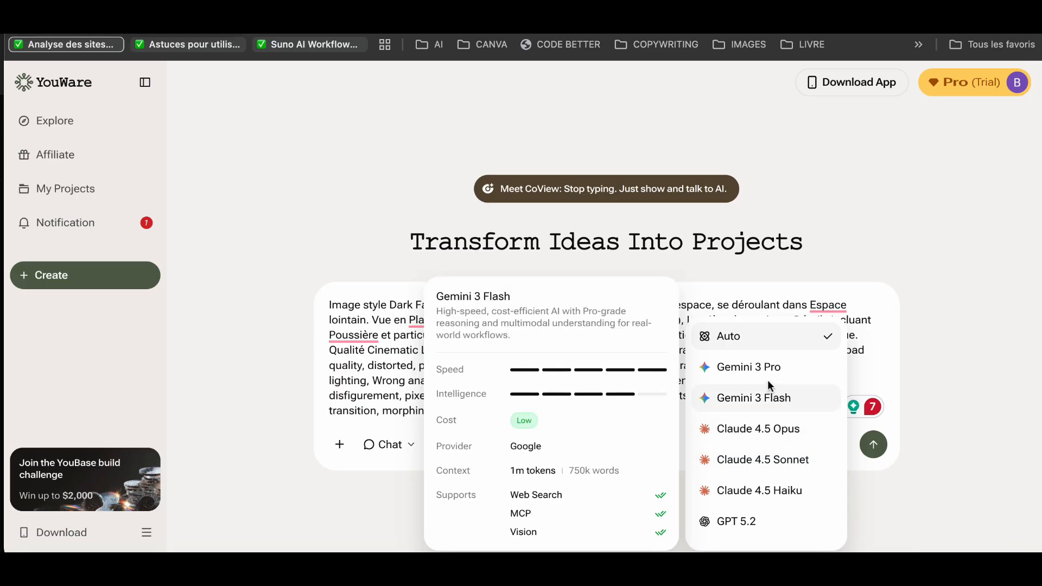
pyautogui.click(722, 405)
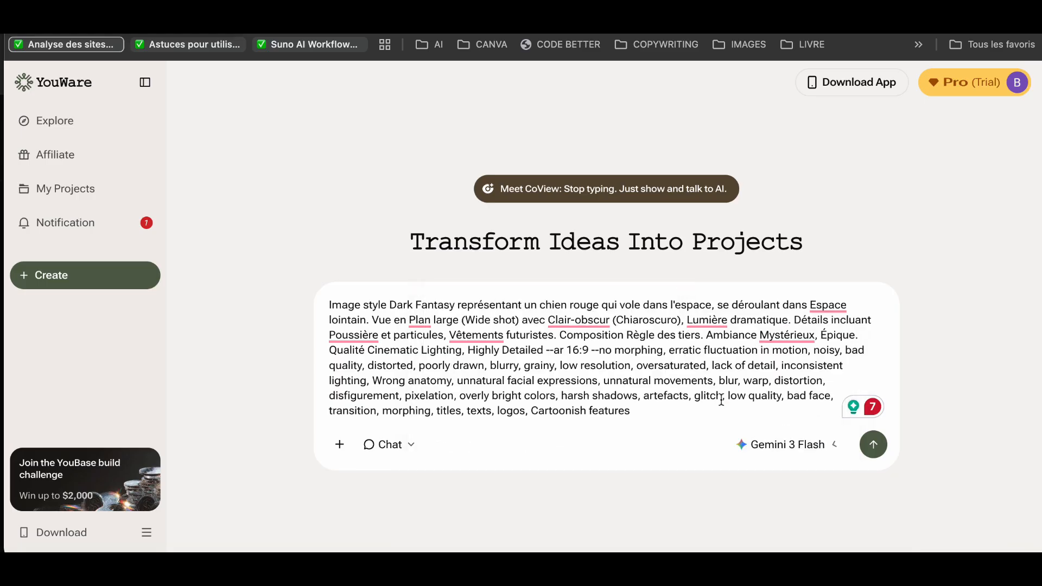
pyautogui.click(870, 452)
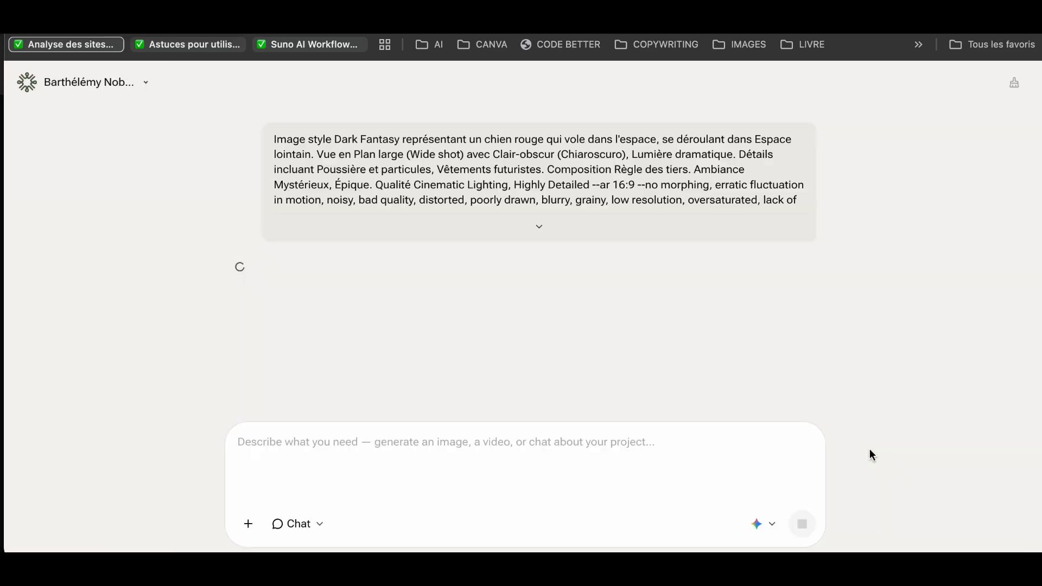
# Paste the same prompt as a follow-up message and switch the chat to a GPT model for a second image.
pyautogui.click(415, 442)
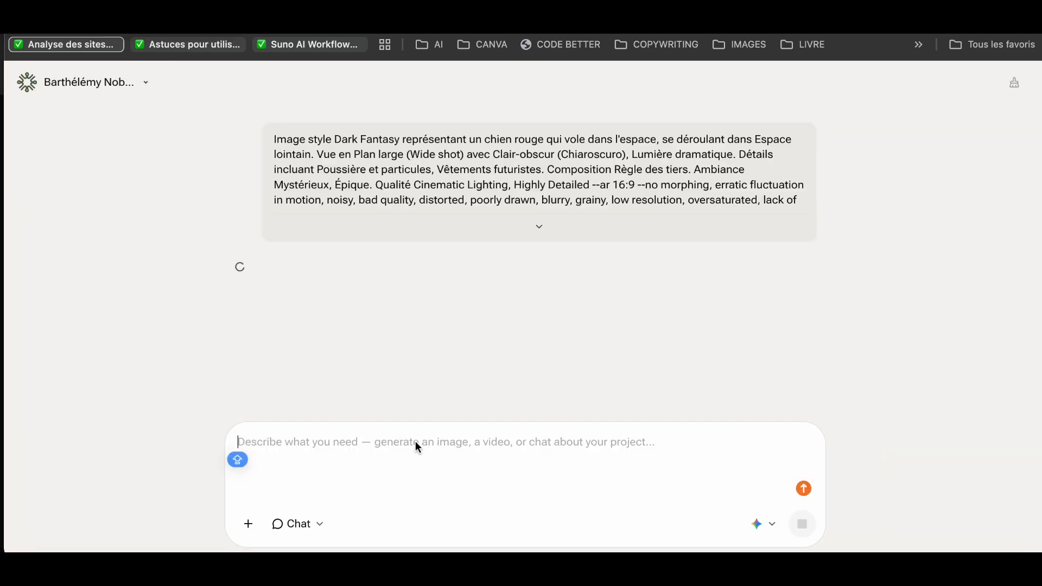
pyautogui.press('super+v')
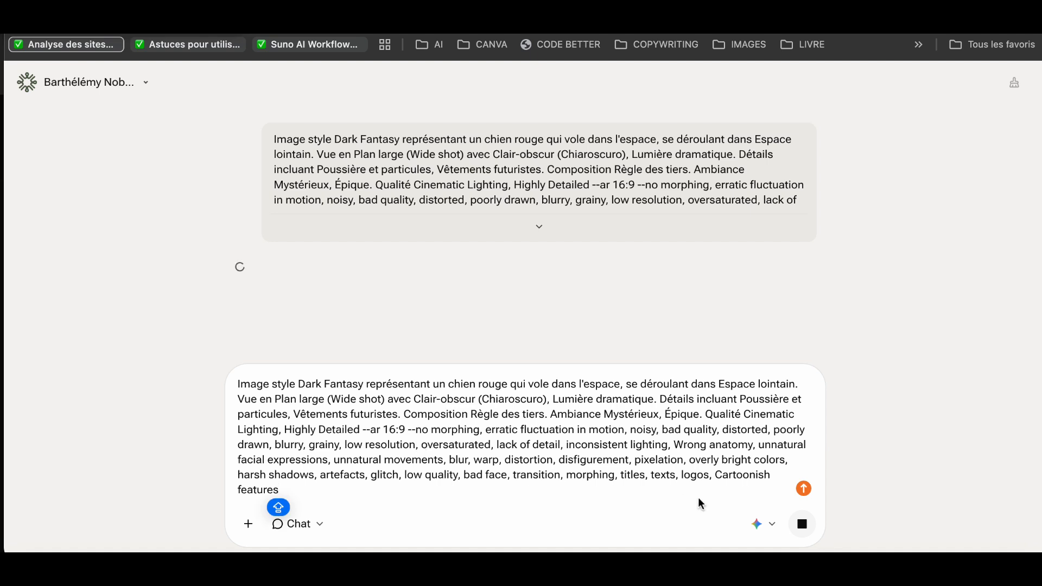
pyautogui.click(771, 529)
pyautogui.moveTo(702, 458)
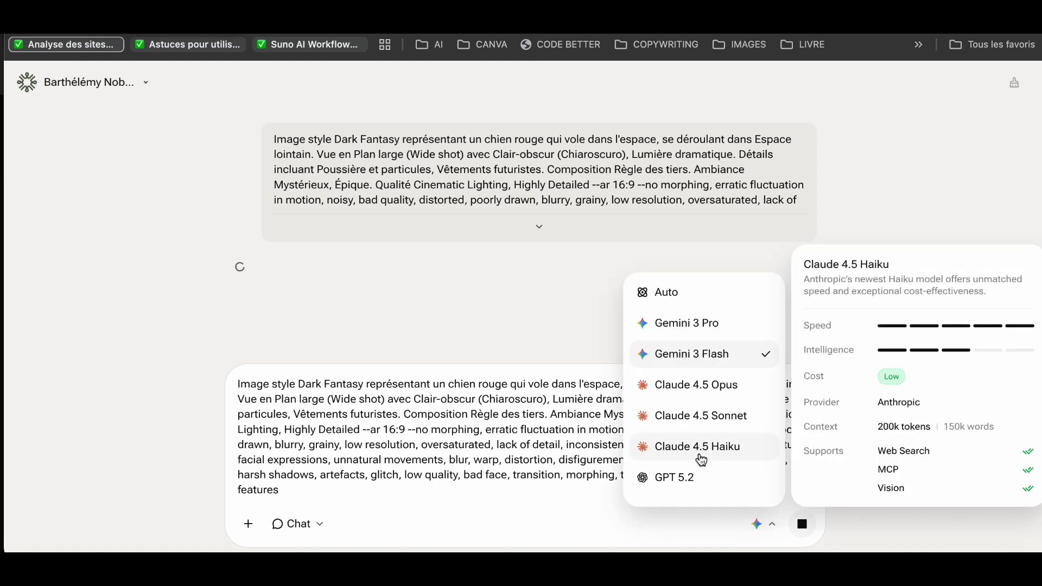
pyautogui.scroll(-2, 701, 460)
pyautogui.click(667, 429)
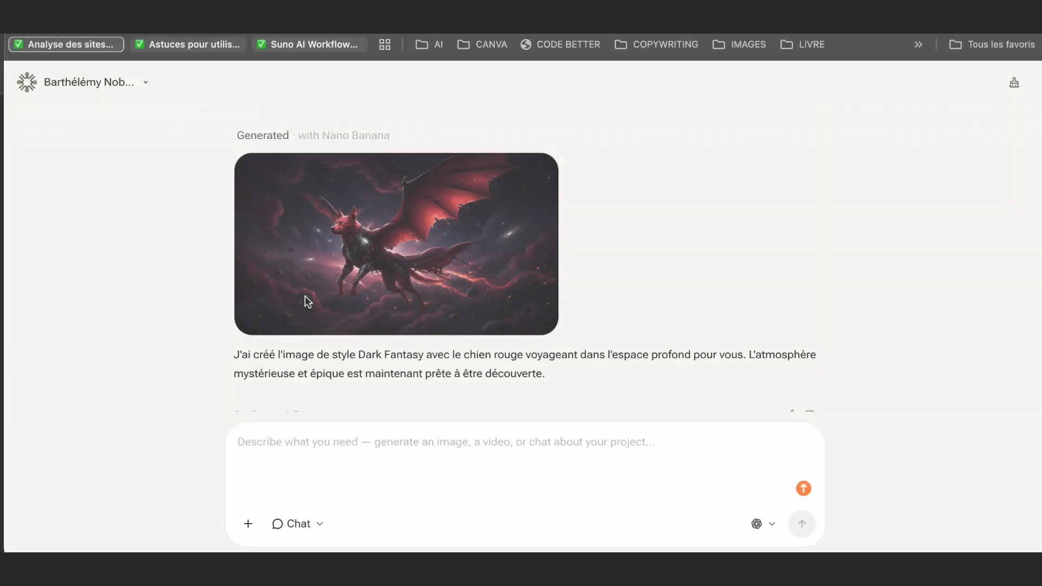
# View each of the two generated red dog images at full size and compare them in the chat.
pyautogui.click(363, 271)
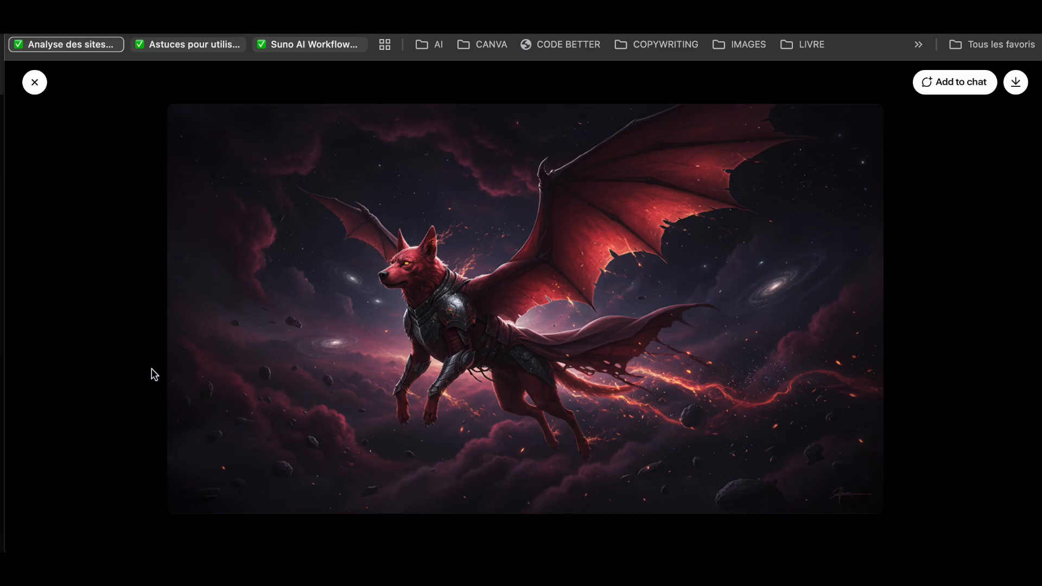
pyautogui.click(35, 84)
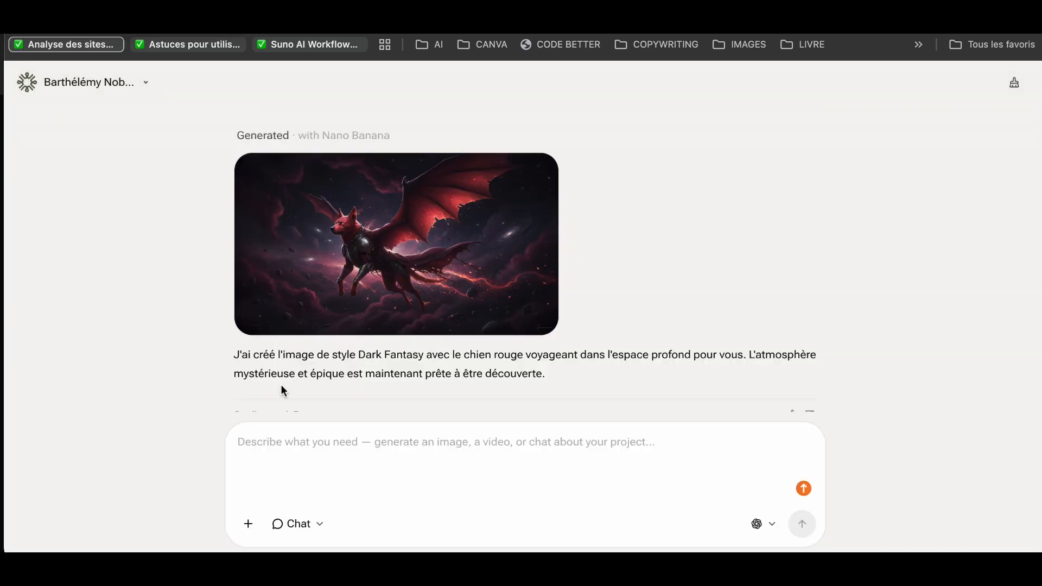
pyautogui.scroll(-5, 281, 384)
pyautogui.scroll(-3, 281, 384)
pyautogui.click(363, 283)
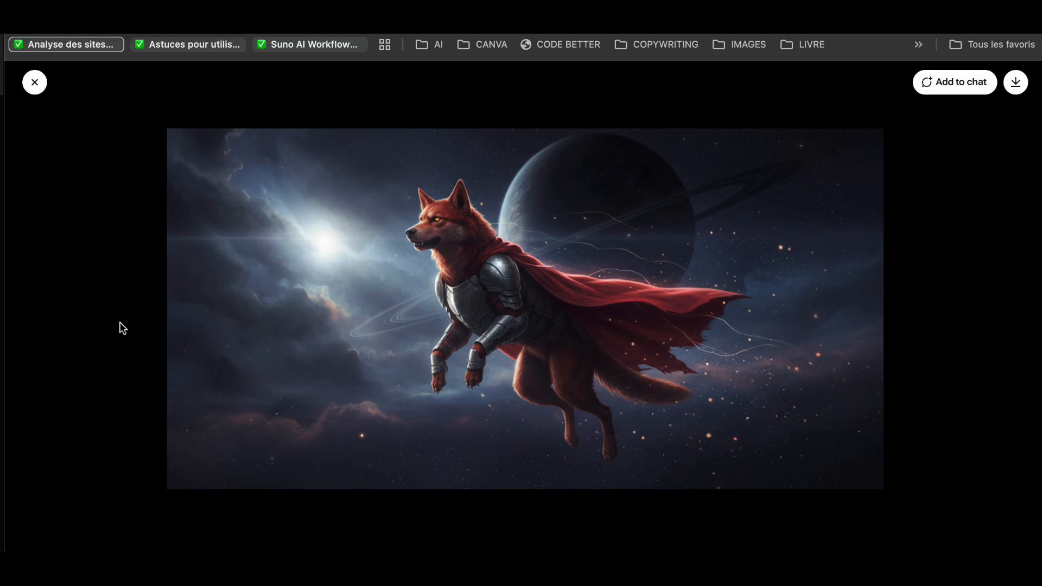
pyautogui.click(34, 84)
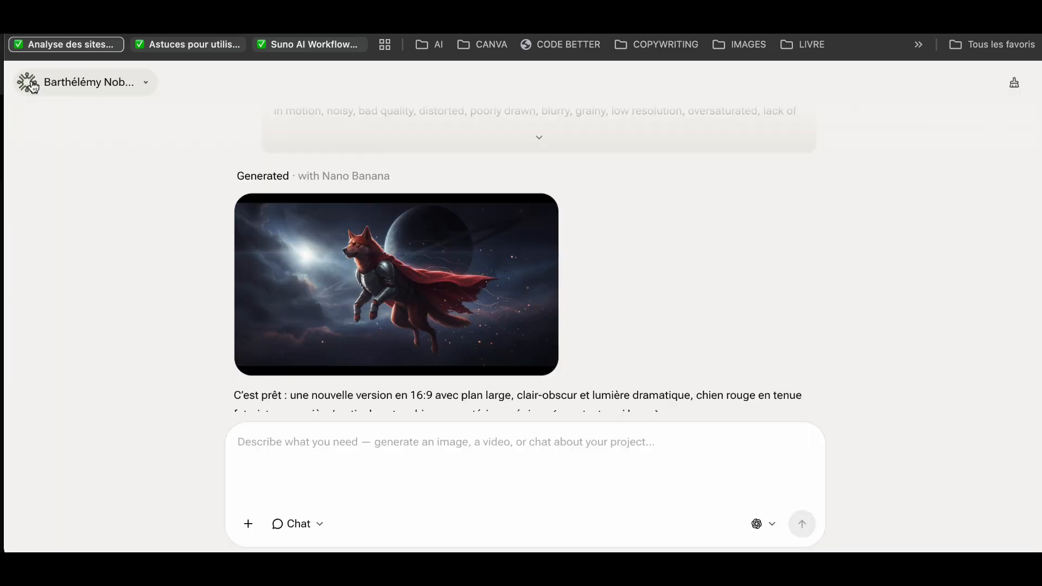
pyautogui.scroll(5, 443, 325)
pyautogui.scroll(2, 442, 328)
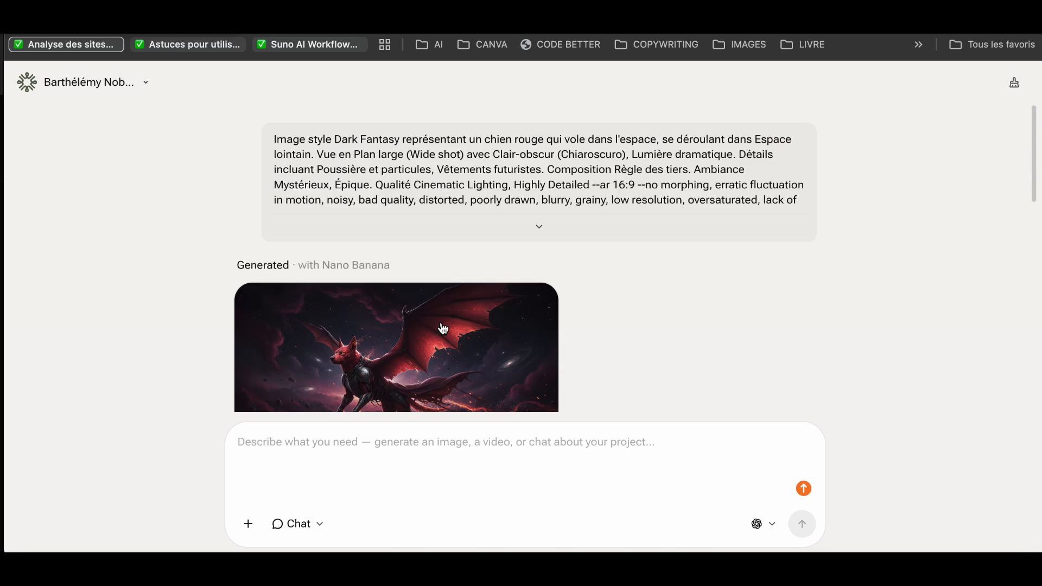
# Leave the chat for the home page and look over the AI Prompt Master project preview up to its opening section.
pyautogui.click(76, 86)
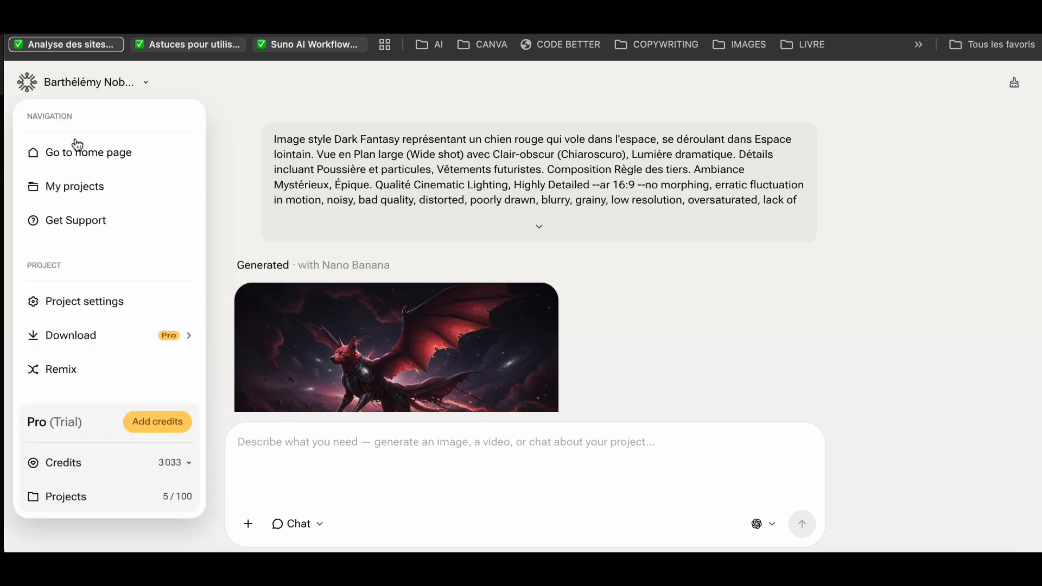
pyautogui.click(74, 155)
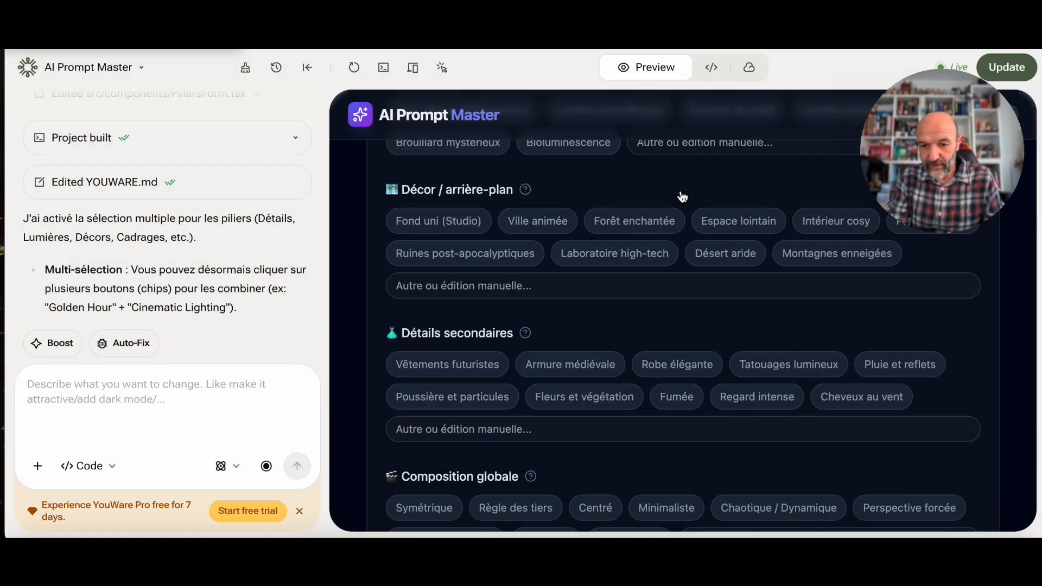
pyautogui.scroll(15, 637, 270)
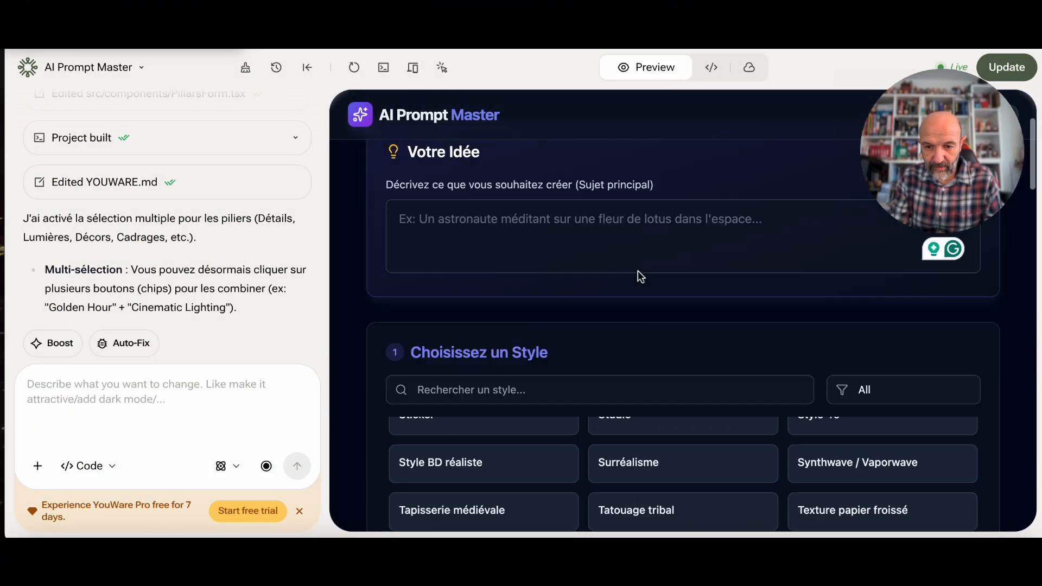
pyautogui.scroll(2, 637, 271)
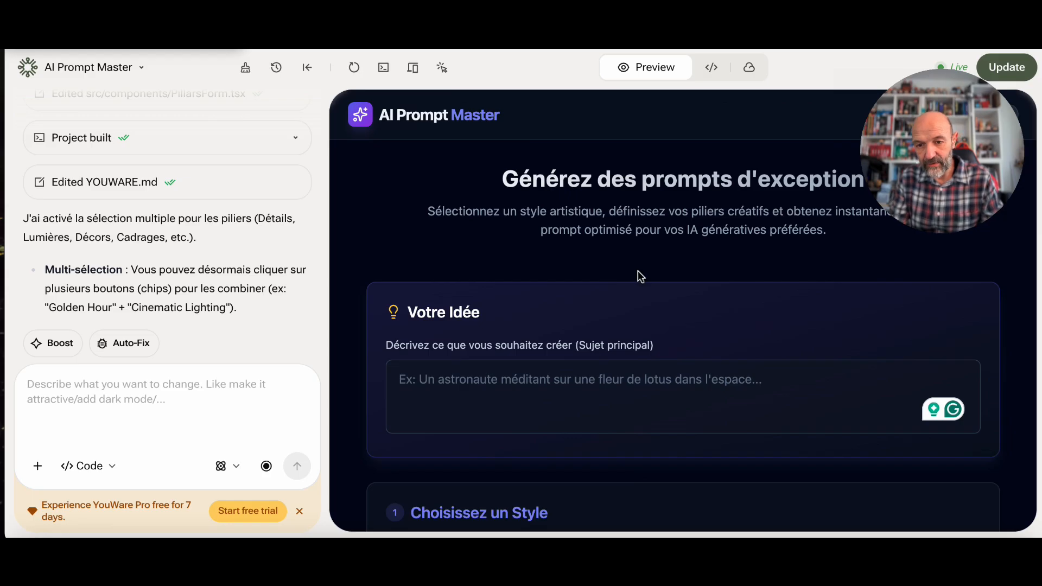